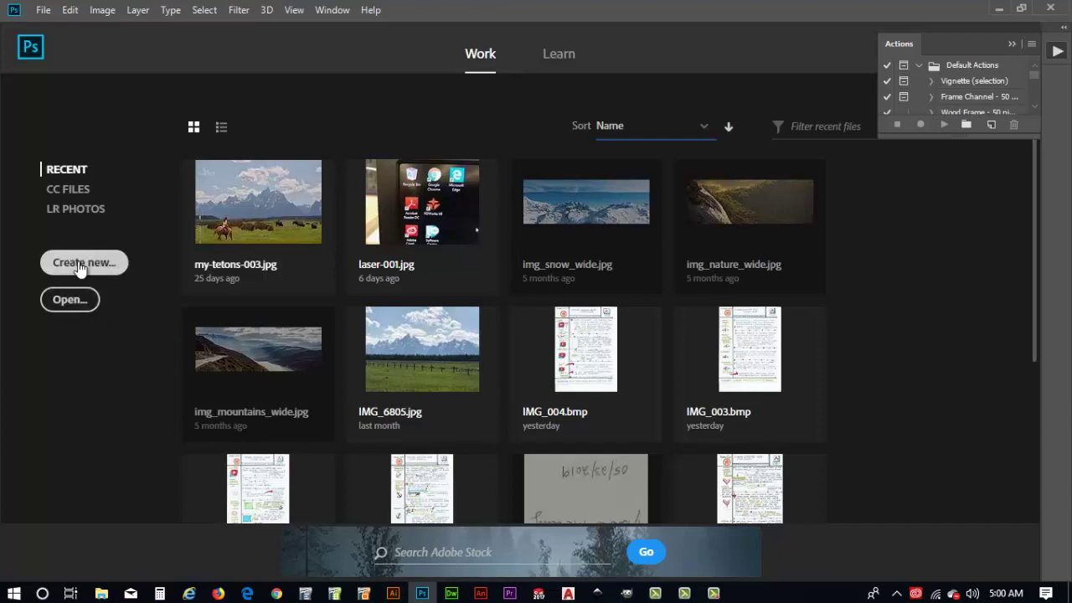
Create a new print document with the Letter preset, 8.5 x 11 inches at 300 pixels/inch
left_click(80, 264)
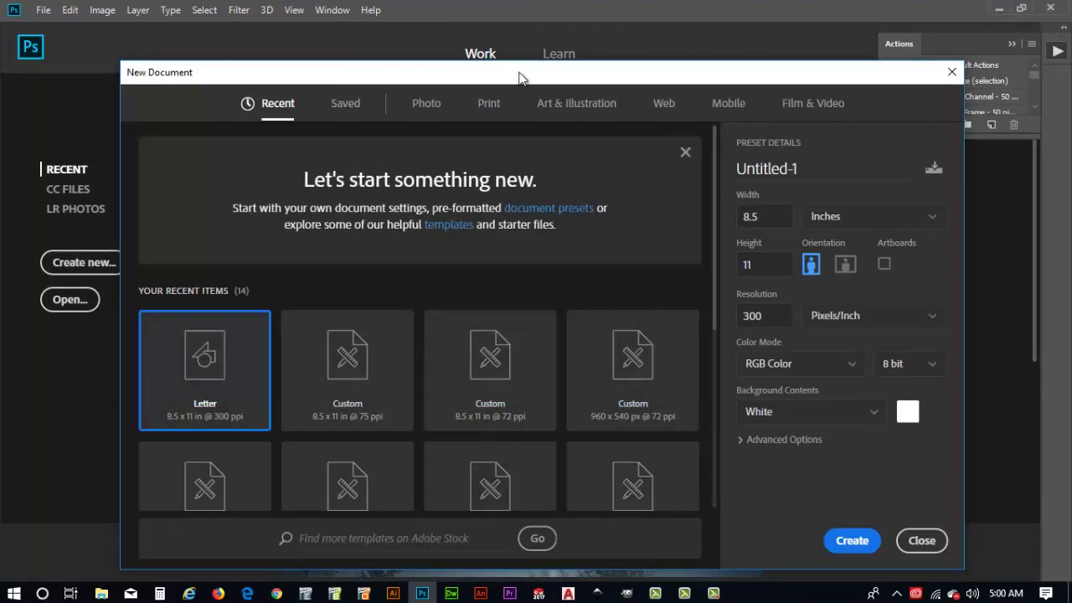
left_click(488, 105)
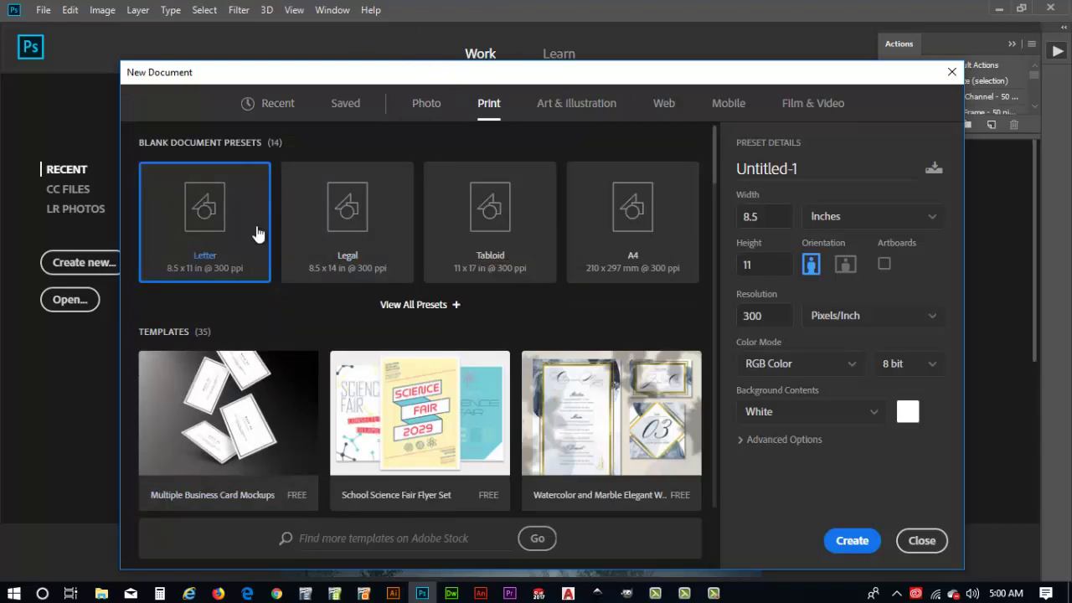
left_click(871, 223)
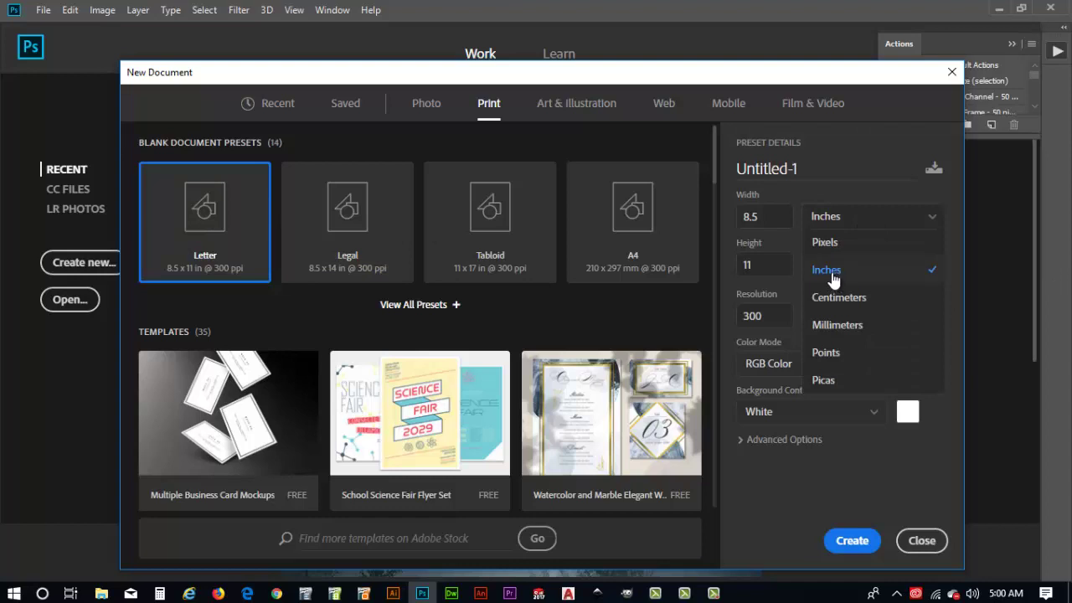
left_click(806, 270)
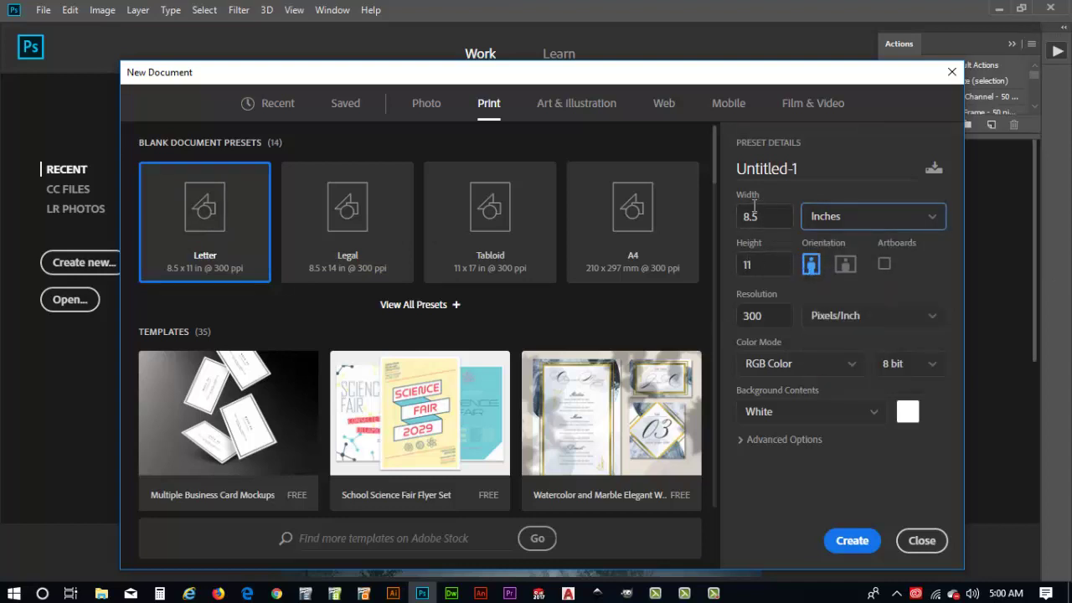
left_click(848, 541)
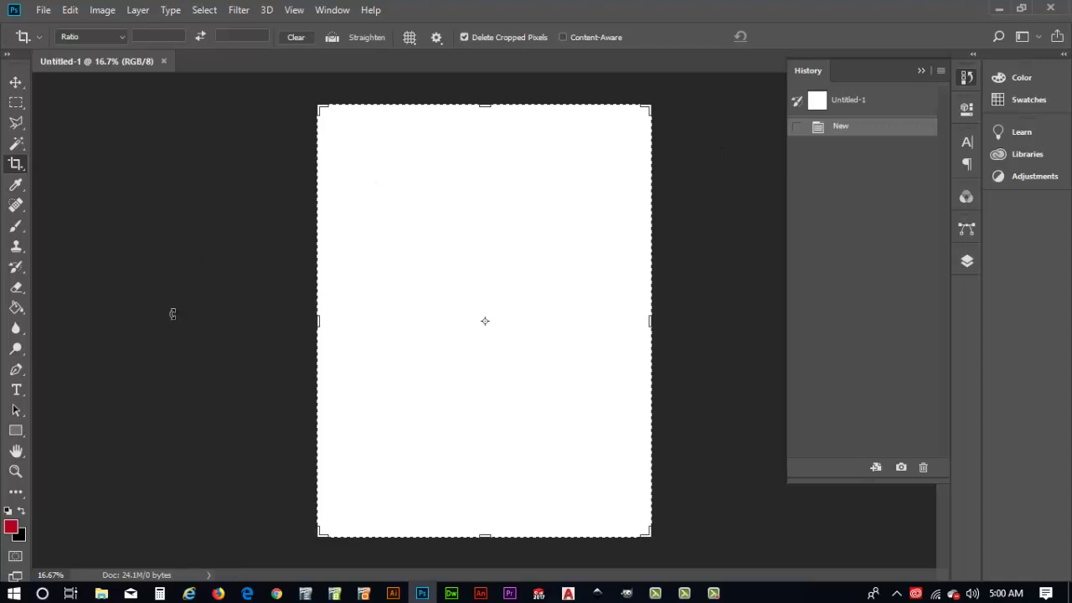
Start a WIA scanner import and set its destination to the jack-o-lanterns folder inside ACAD TUTS
left_click(47, 10)
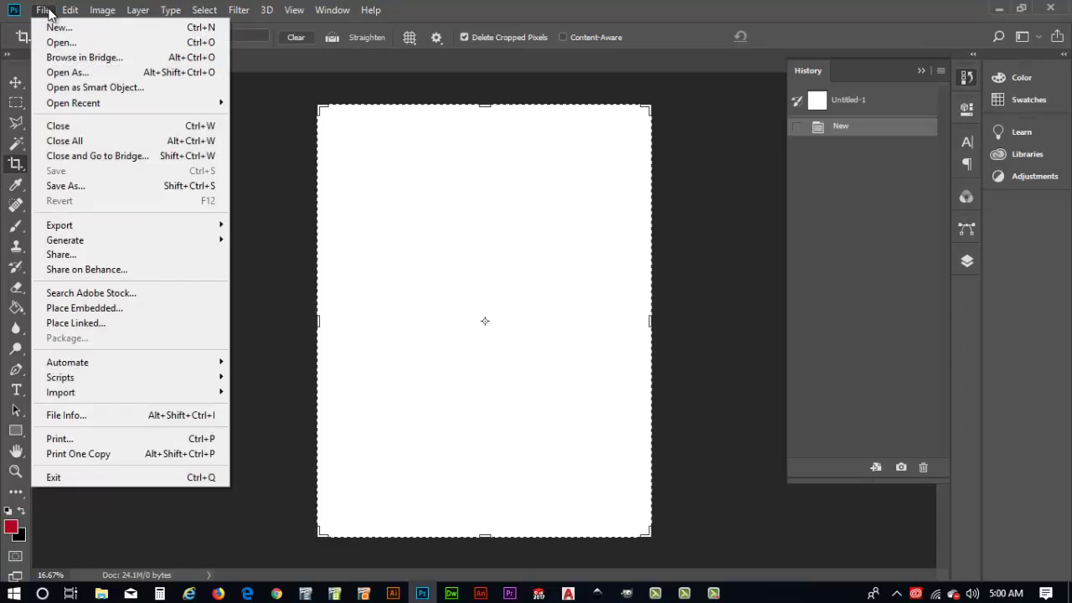
mouse_move(97, 395)
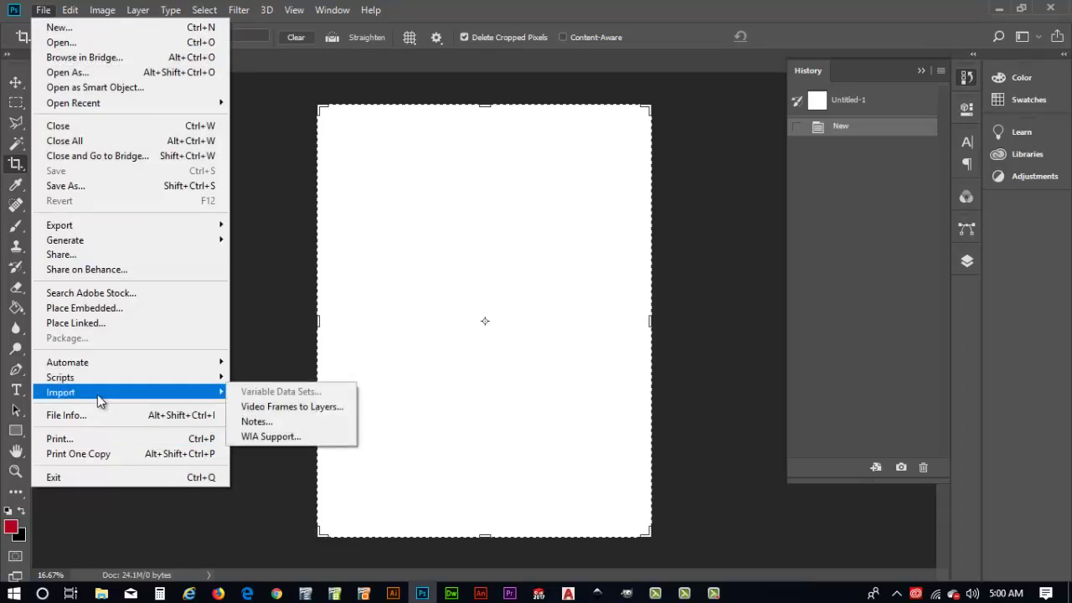
left_click(252, 438)
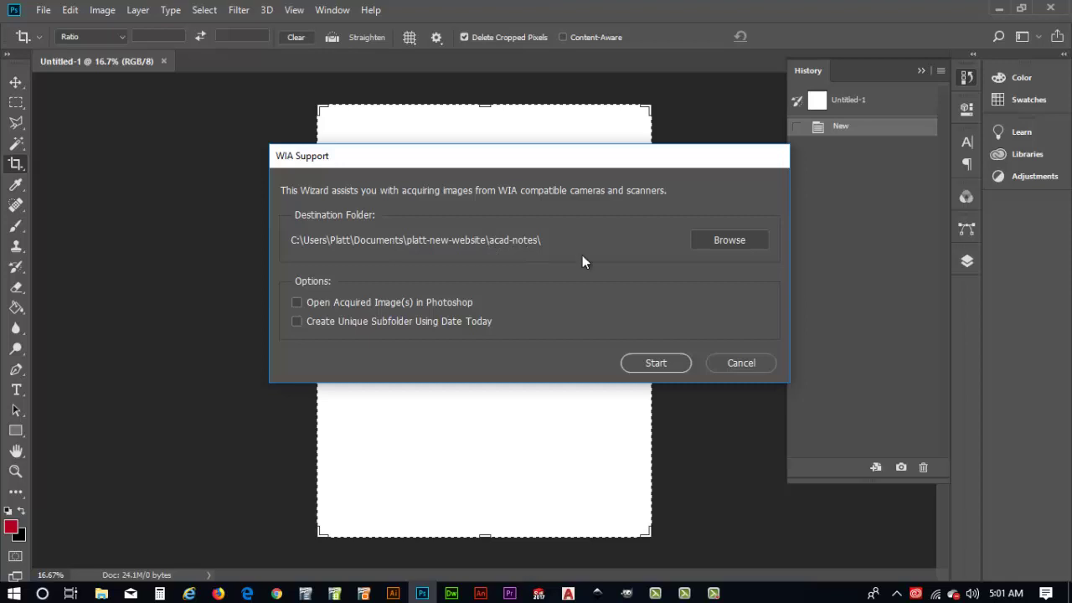
left_click(742, 243)
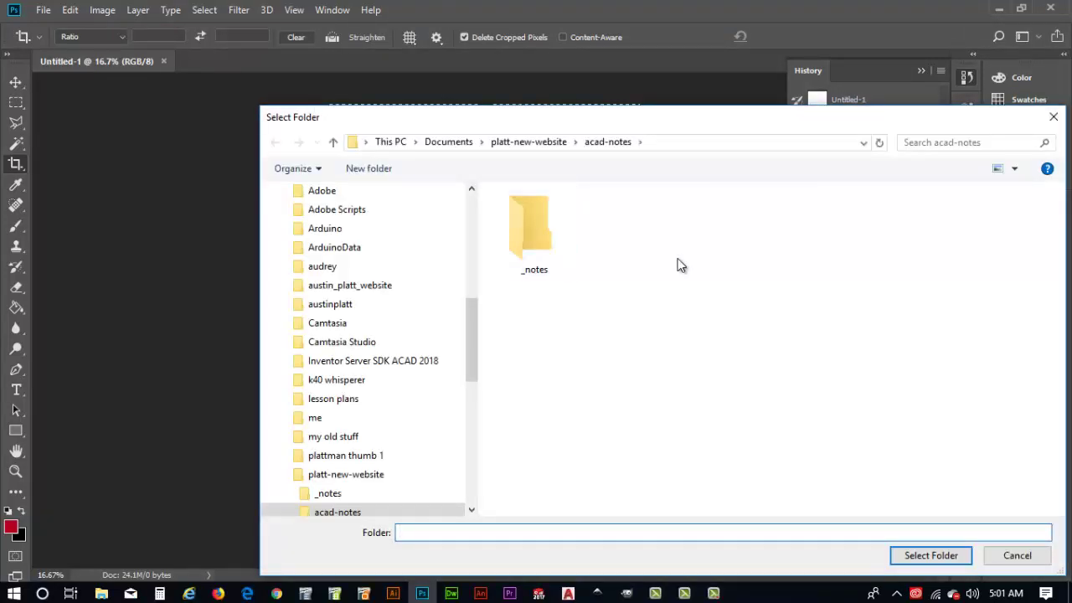
left_click(444, 139)
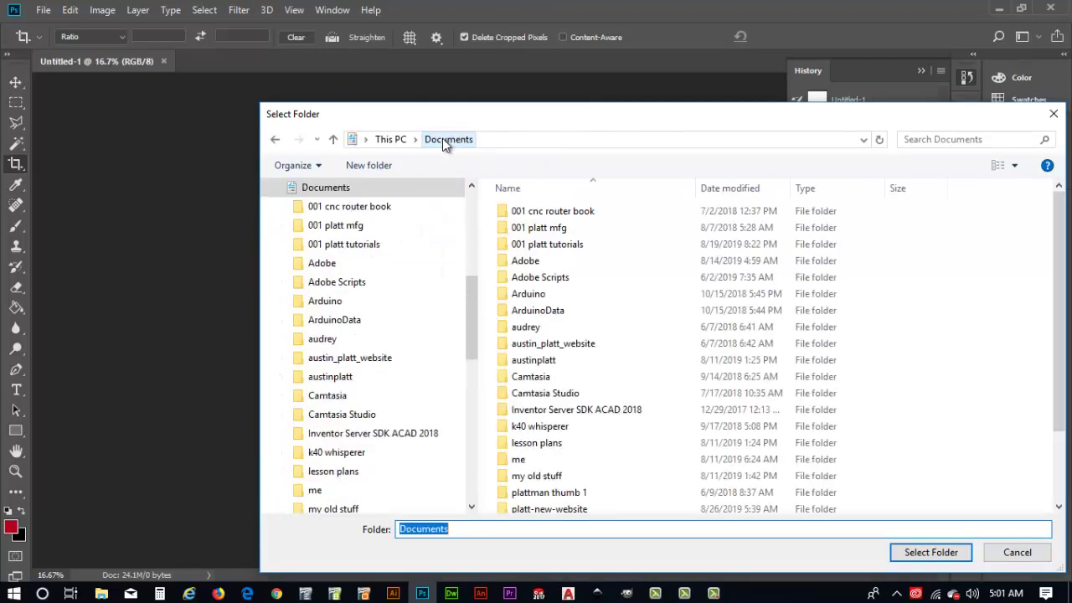
double_click(554, 251)
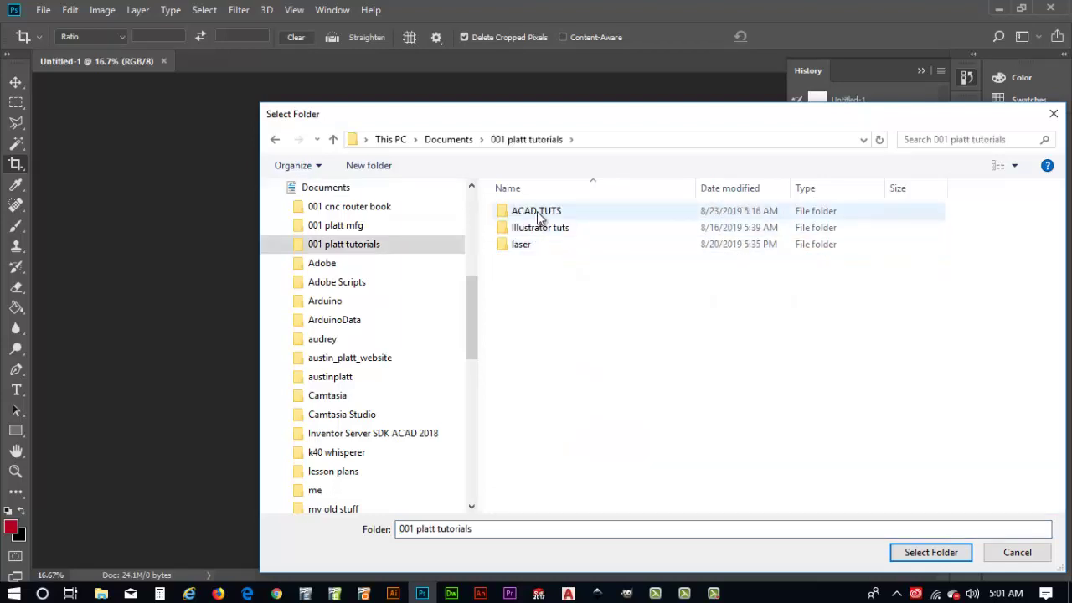
double_click(538, 214)
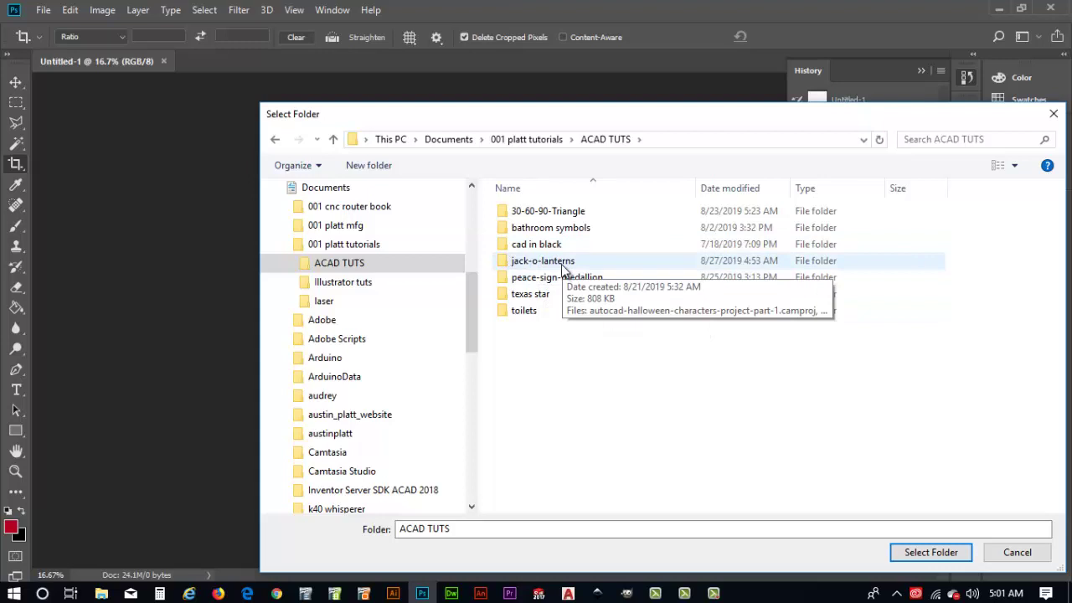
double_click(563, 264)
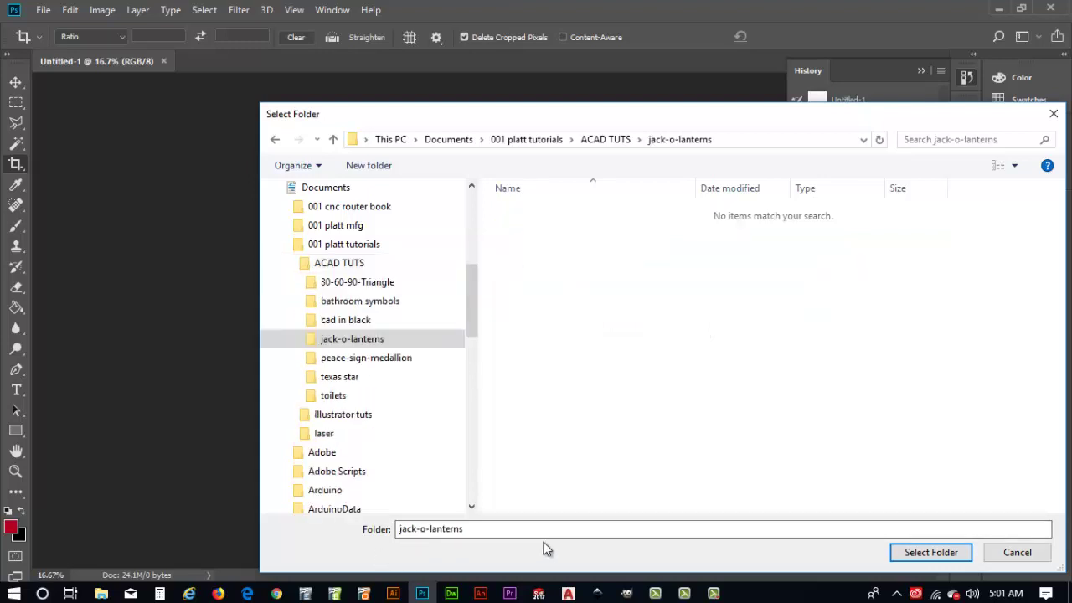
left_click(922, 554)
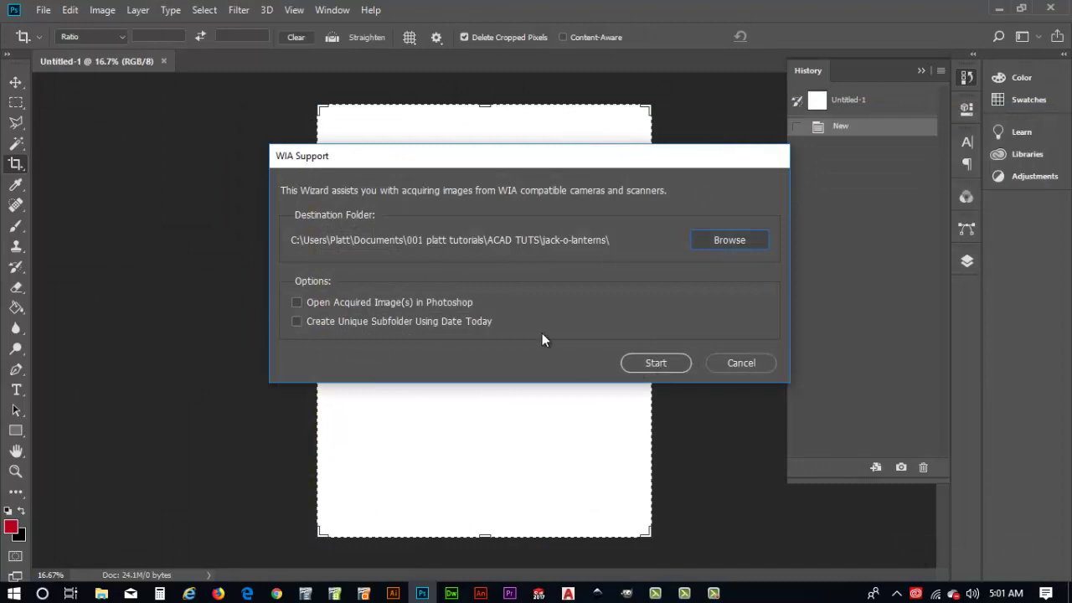
Start acquiring from the HP Deskjet 2540 series scanner and preview the scan as a color picture
left_click(655, 364)
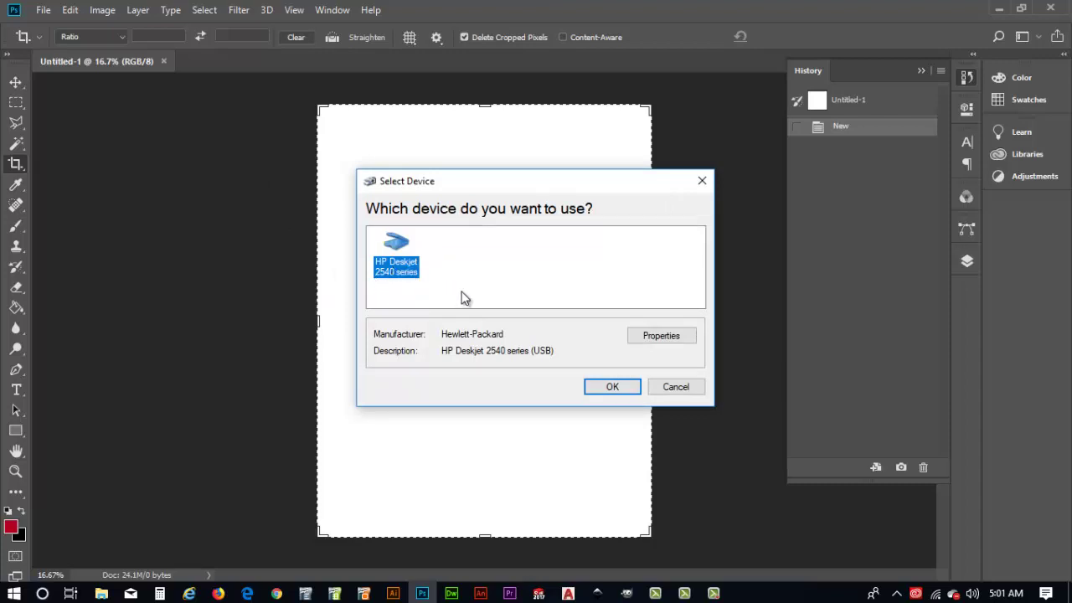
left_click(615, 393)
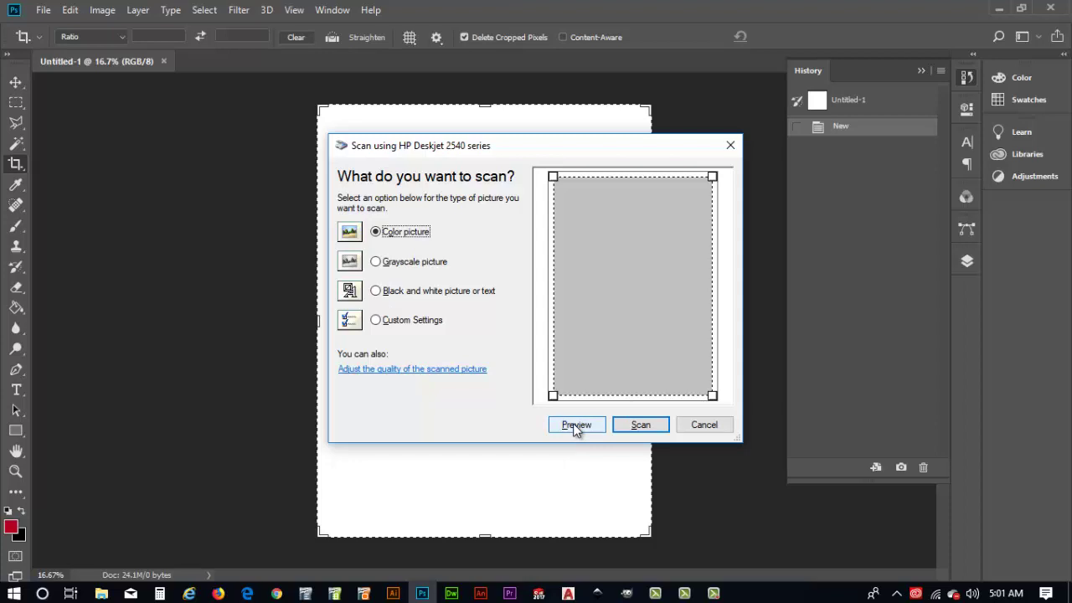
left_click(574, 426)
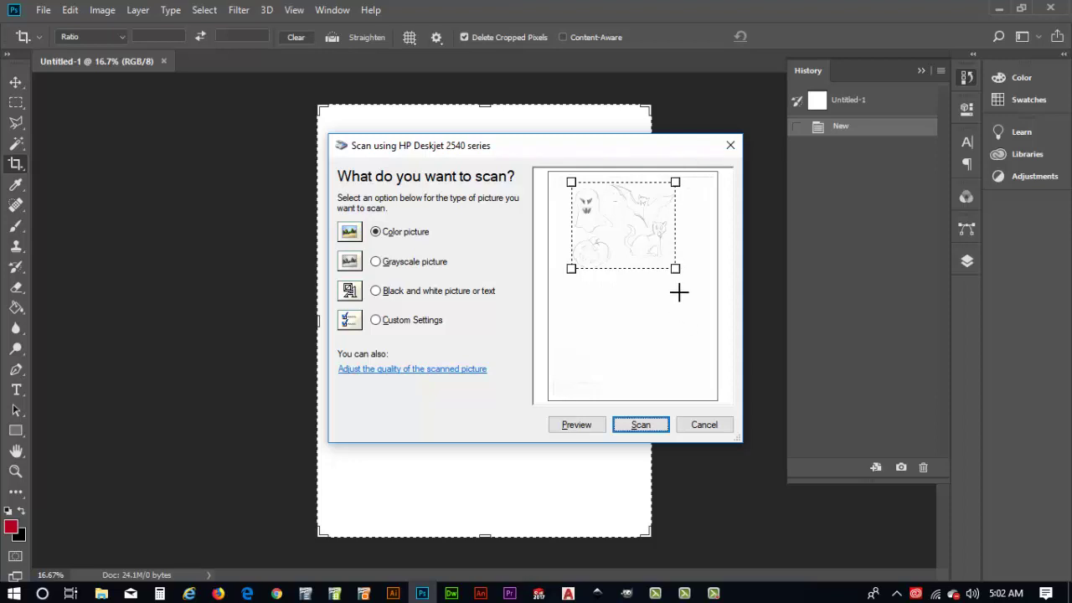
Enlarge the scan area to the full page width around all four Halloween sketches and scan it
left_click_drag(675, 269, 701, 299)
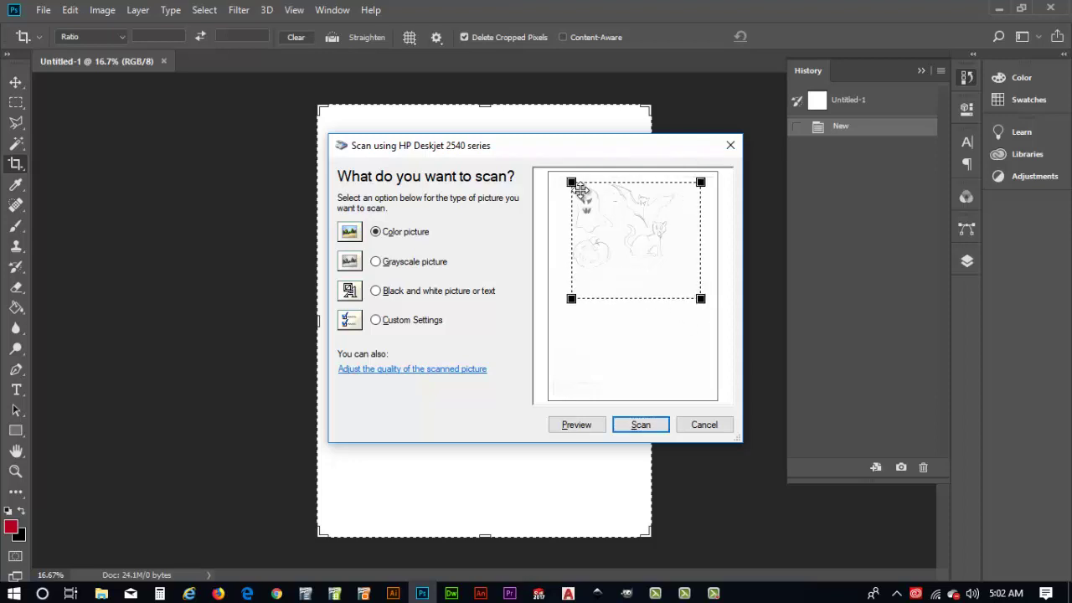
left_click_drag(572, 181, 552, 177)
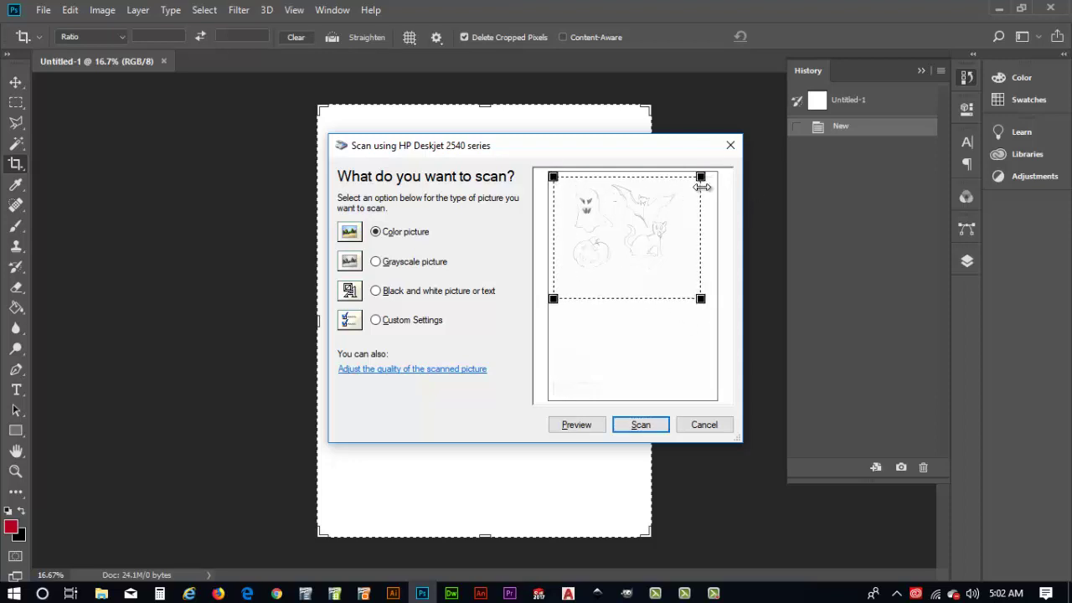
left_click_drag(702, 299, 715, 289)
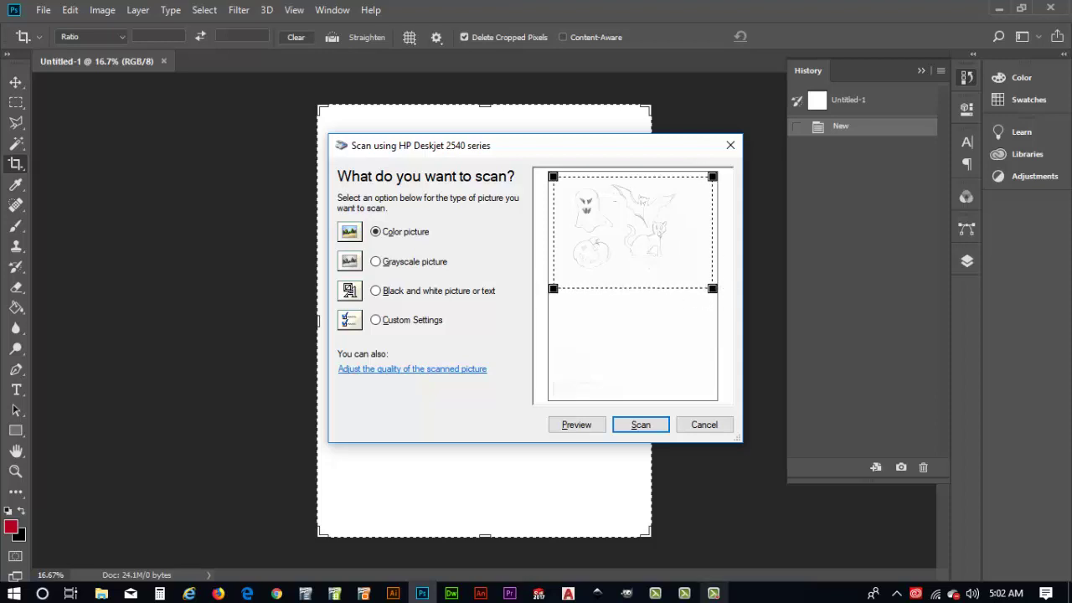
left_click(639, 427)
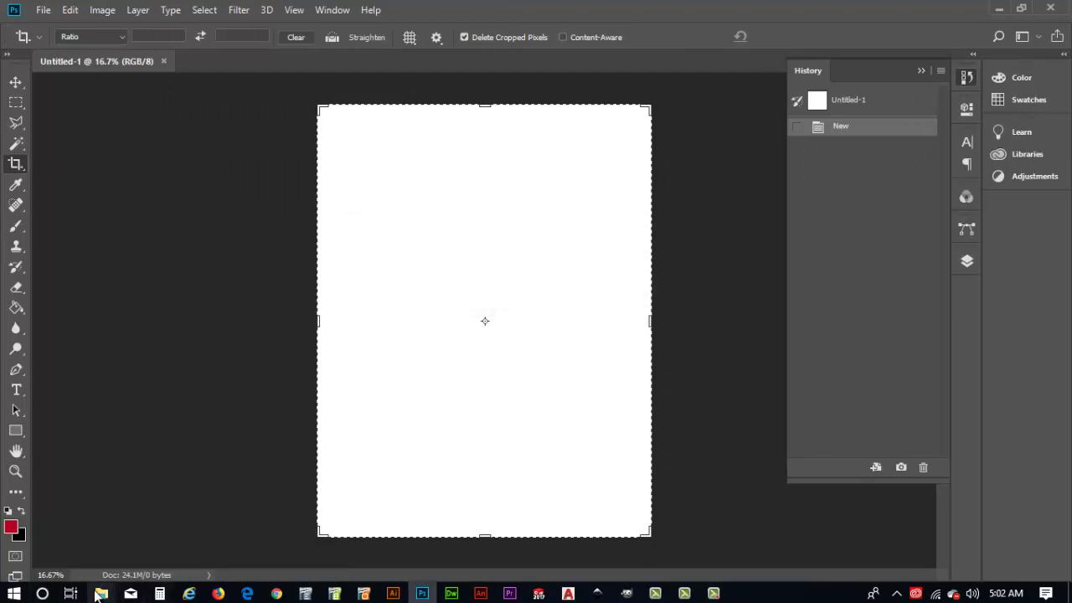
Open the scanned IMG.bmp from the jack-o-lanterns folder and crop away the empty right and bottom margins
mouse_move(98, 595)
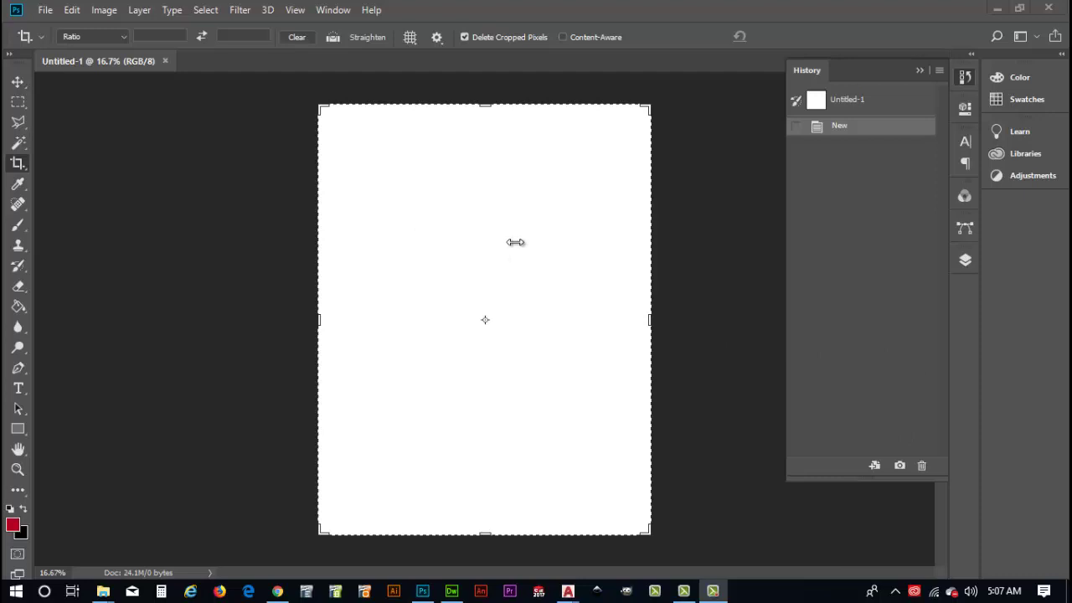
left_click(42, 10)
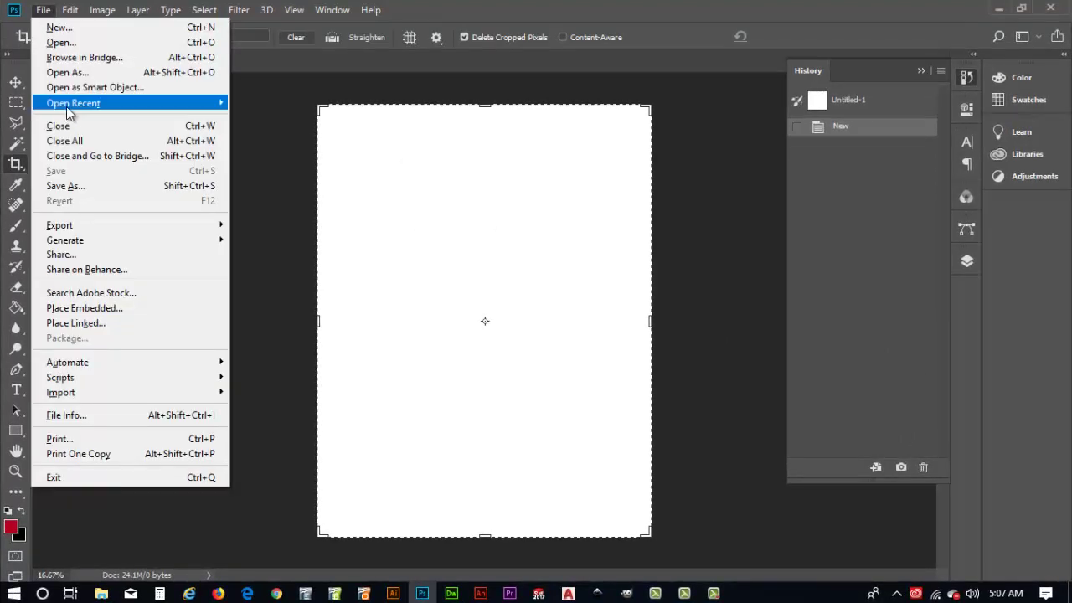
left_click(61, 42)
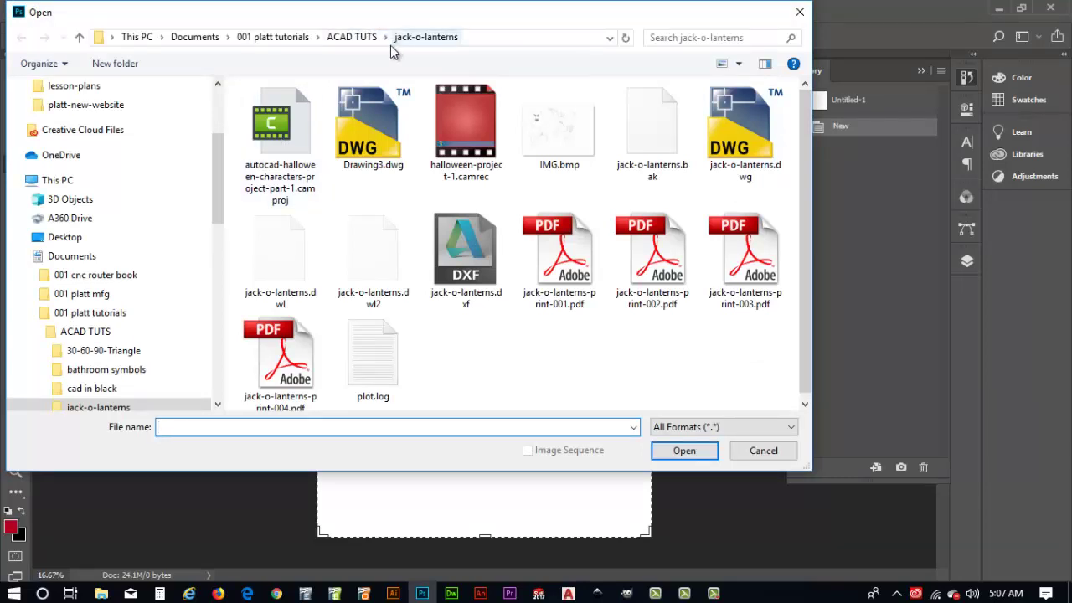
left_click(566, 134)
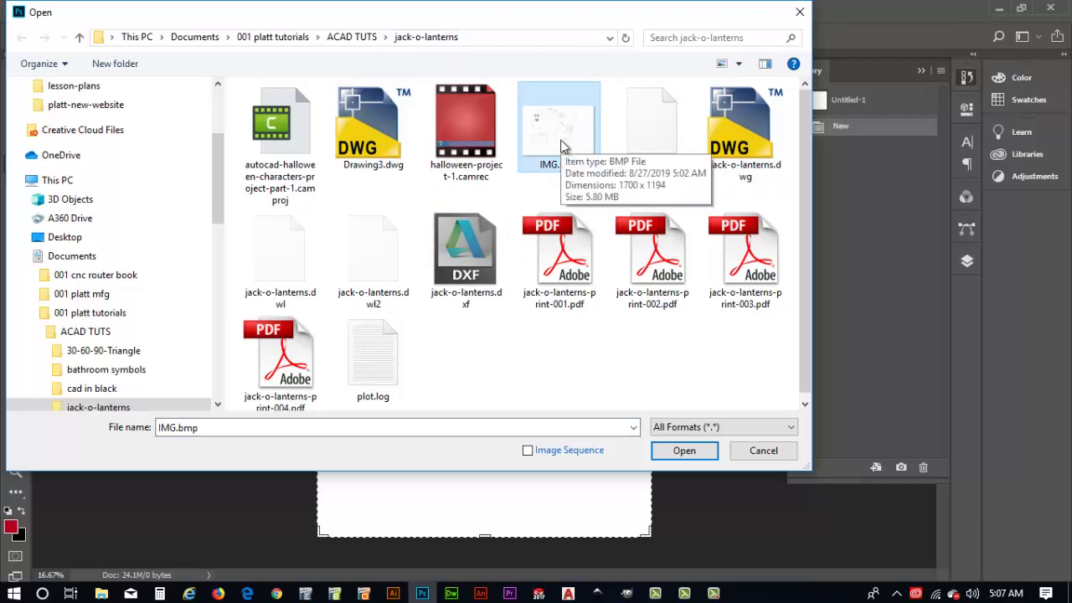
left_click(695, 450)
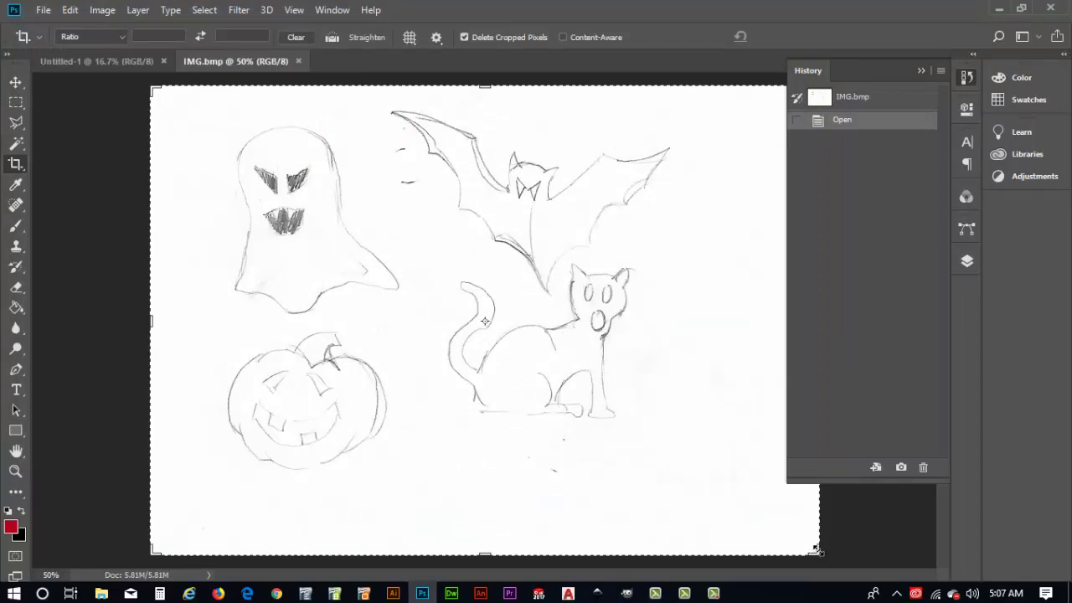
left_click_drag(815, 549, 754, 524)
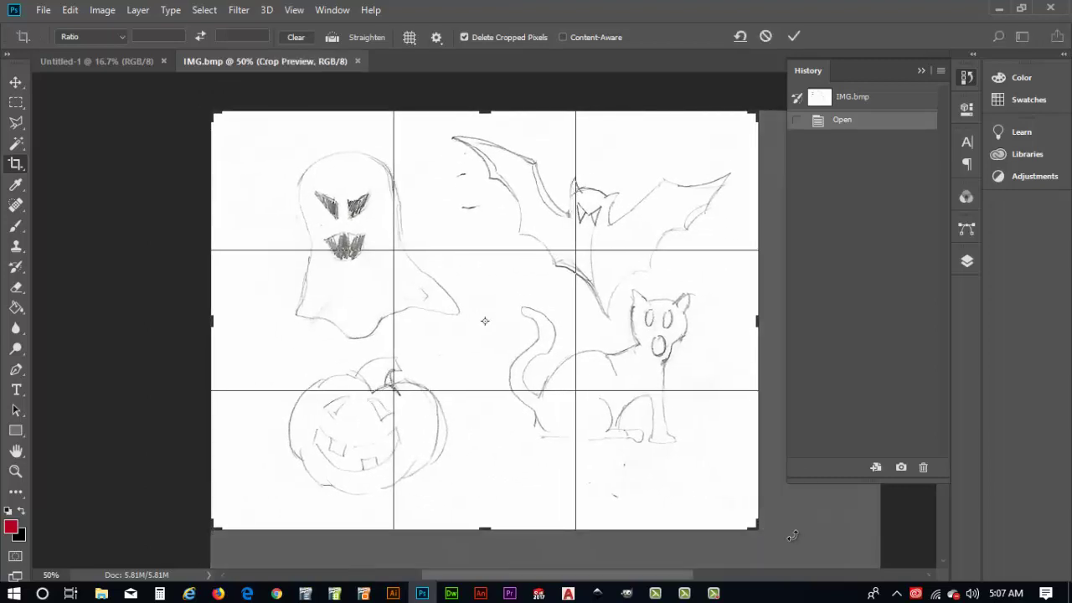
key("Return")
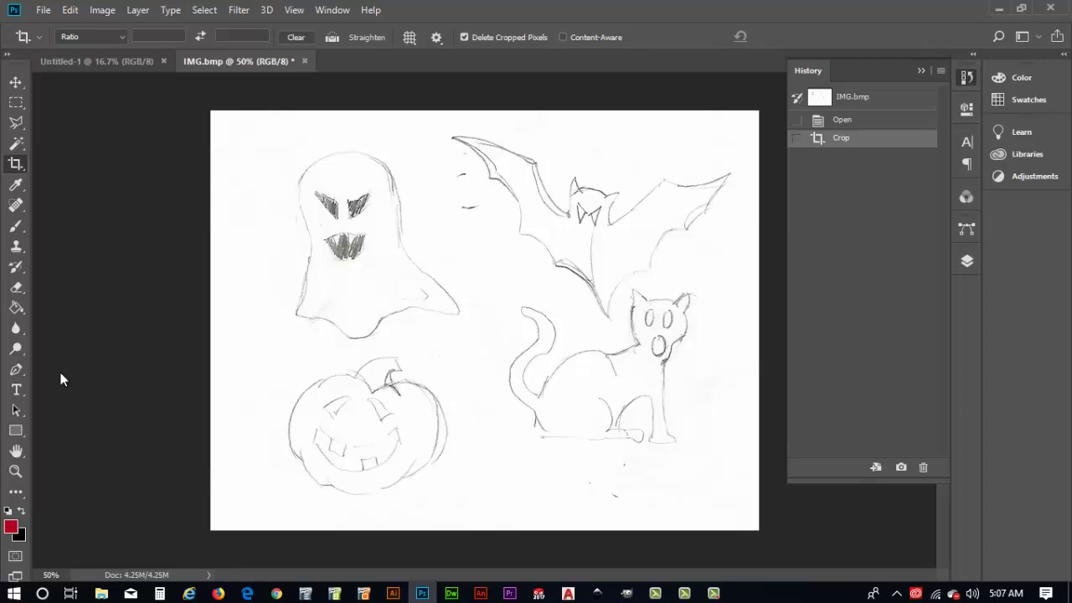
Darken the pencil lines with a Curves adjustment, pulling the RGB curve's midpoint to input 168, output 93
left_click(102, 10)
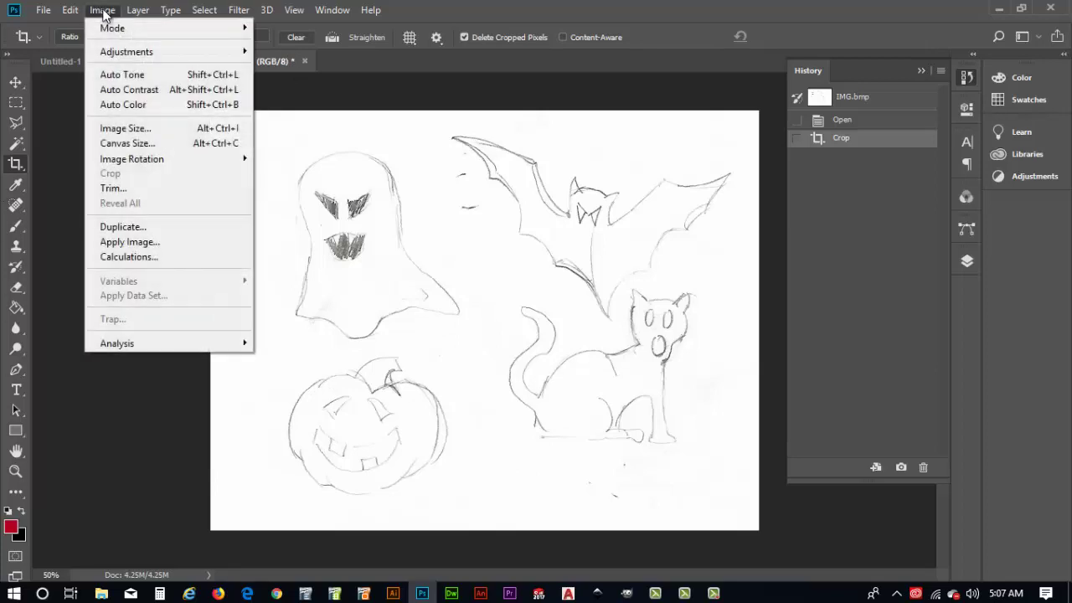
mouse_move(107, 53)
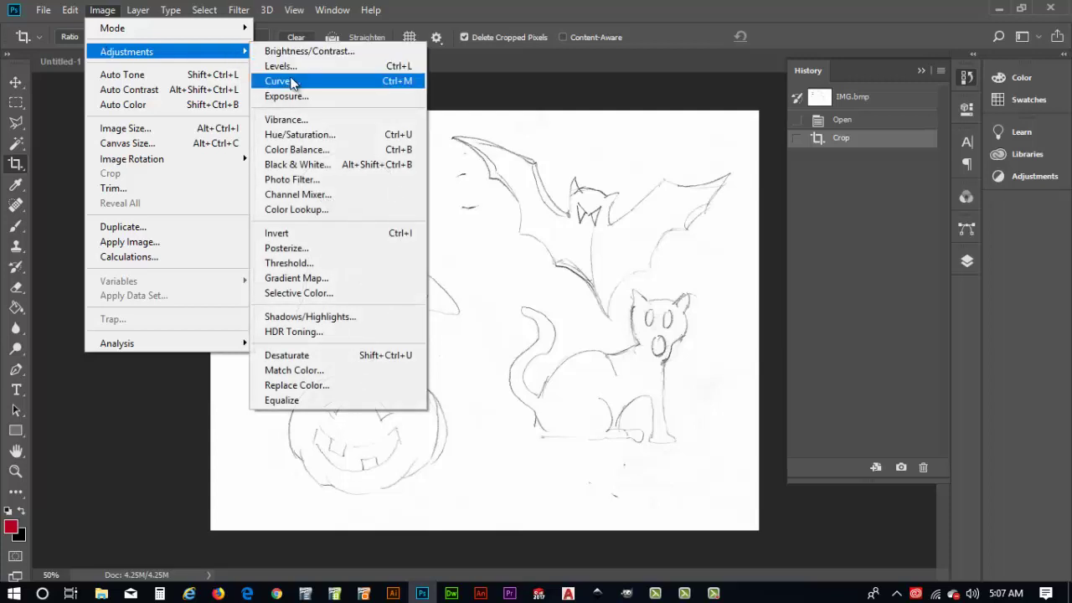
left_click(411, 86)
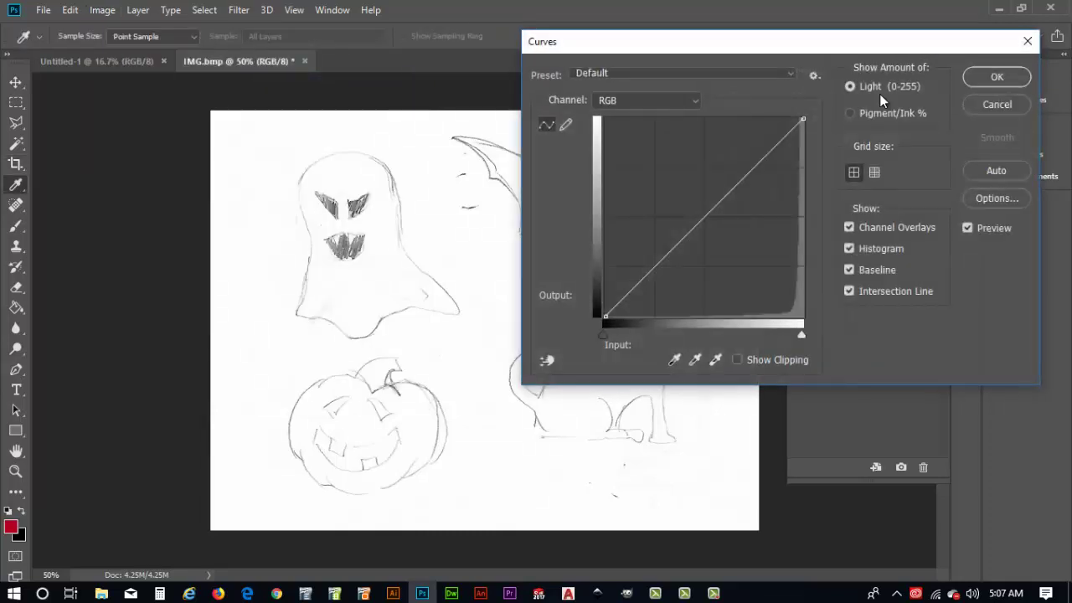
mouse_move(810, 38)
left_mouse_down()
mouse_move(402, 182)
mouse_move(748, 124)
mouse_move(823, 84)
mouse_move(886, 126)
mouse_move(964, 83)
mouse_move(953, 46)
mouse_move(720, 71)
mouse_move(671, 88)
mouse_move(856, 138)
mouse_move(779, 118)
mouse_move(772, 144)
left_mouse_up()
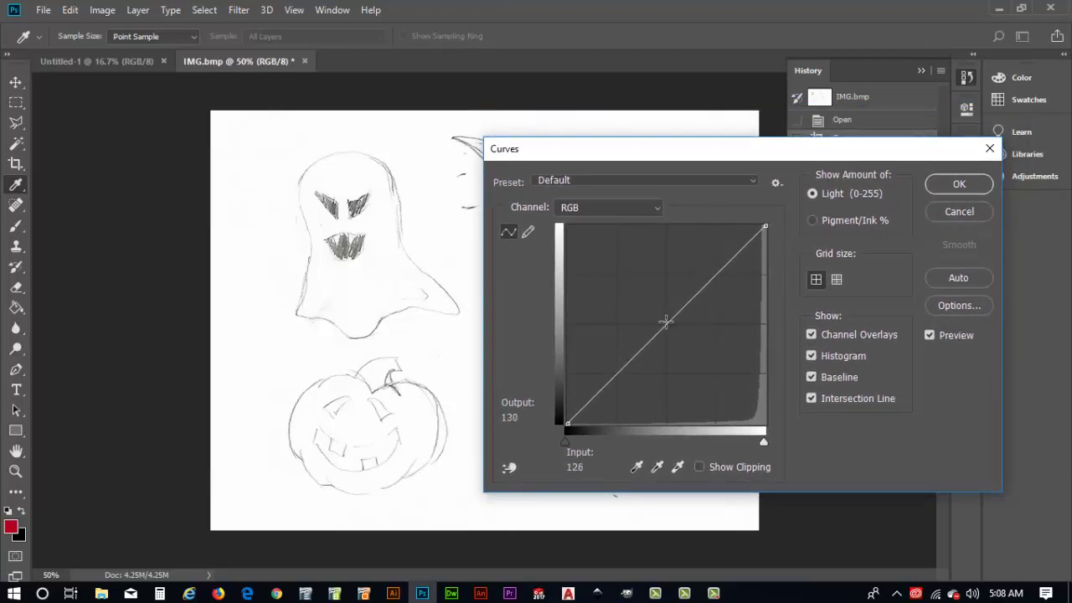
left_click_drag(666, 322, 698, 351)
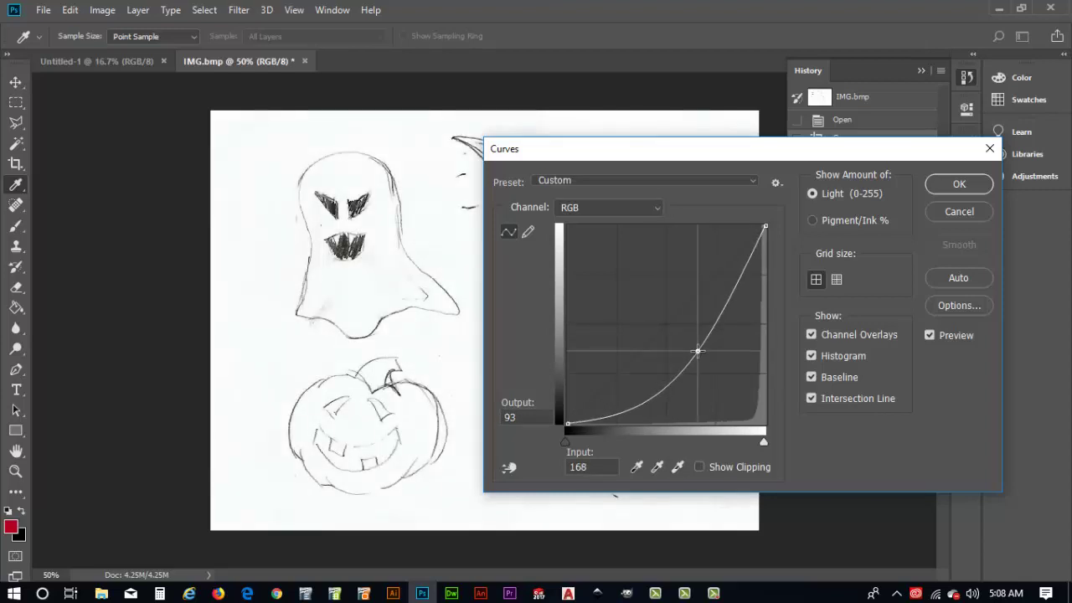
mouse_move(653, 159)
left_mouse_down()
mouse_move(521, 146)
mouse_move(205, 295)
mouse_move(147, 409)
mouse_move(180, 322)
mouse_move(471, 136)
mouse_move(541, 148)
mouse_move(530, 136)
left_mouse_up()
left_click(799, 166)
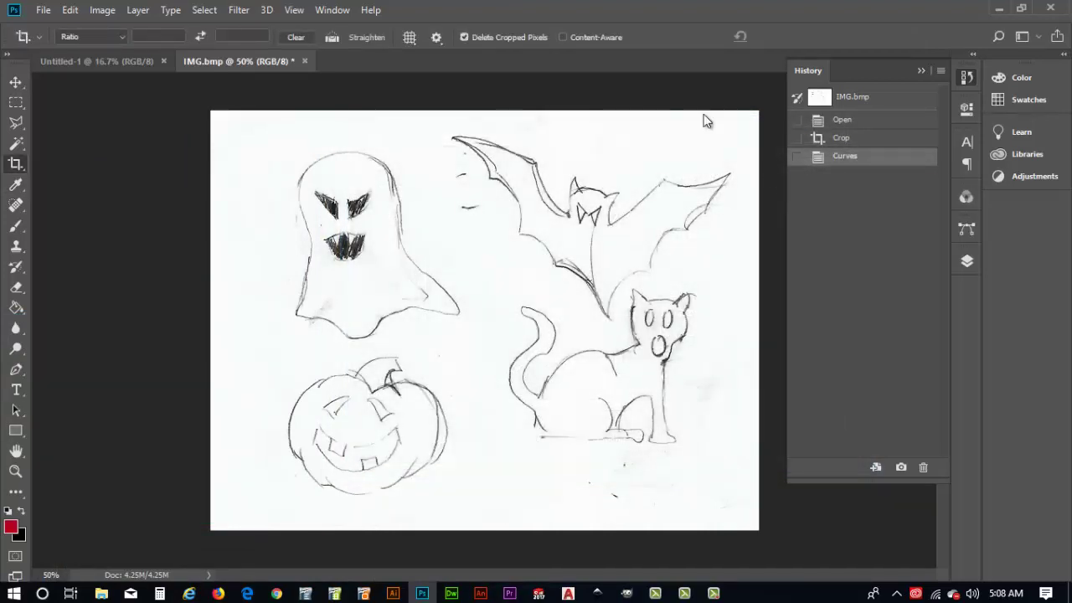
Examine the full-size sketches and their file size in the Save for Web preview as a low-quality JPEG
left_click(43, 10)
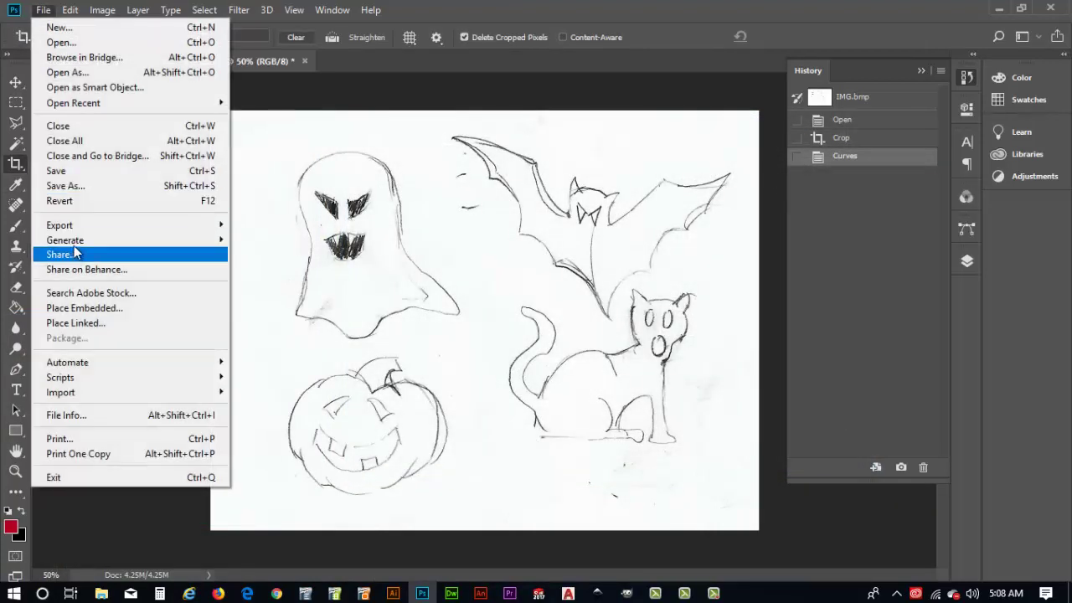
mouse_move(84, 234)
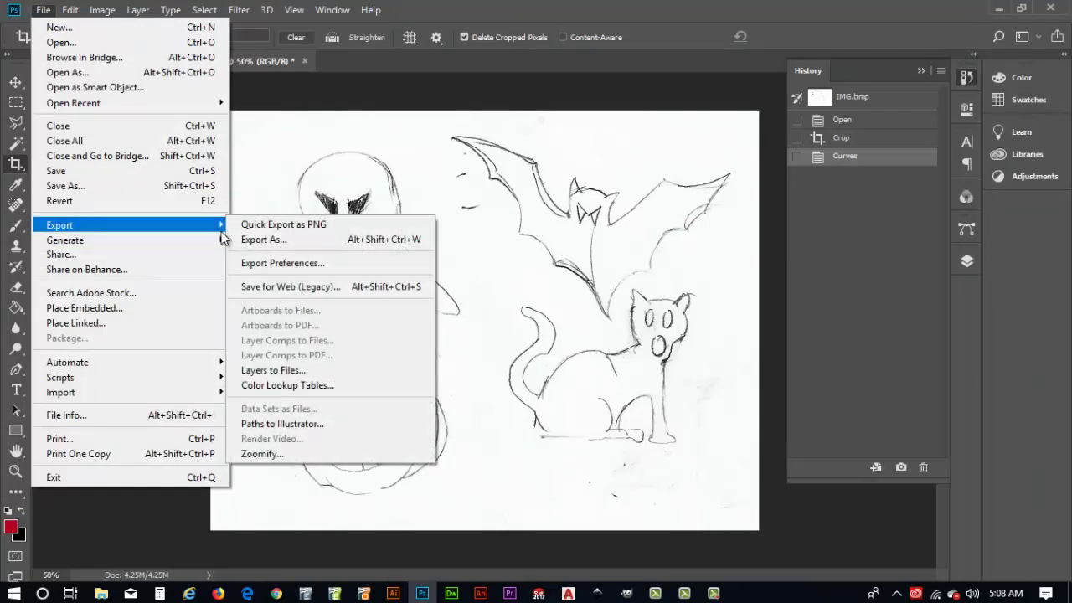
left_click(268, 289)
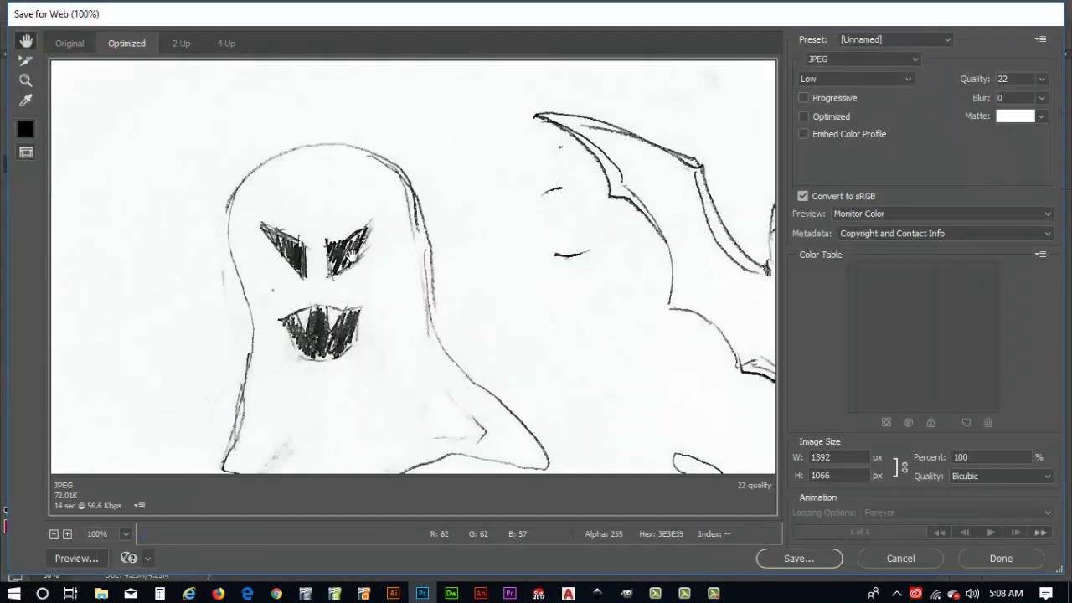
scroll(350, 255, "down", 3)
scroll(350, 255, "up", 3)
scroll(350, 255, "down", 3)
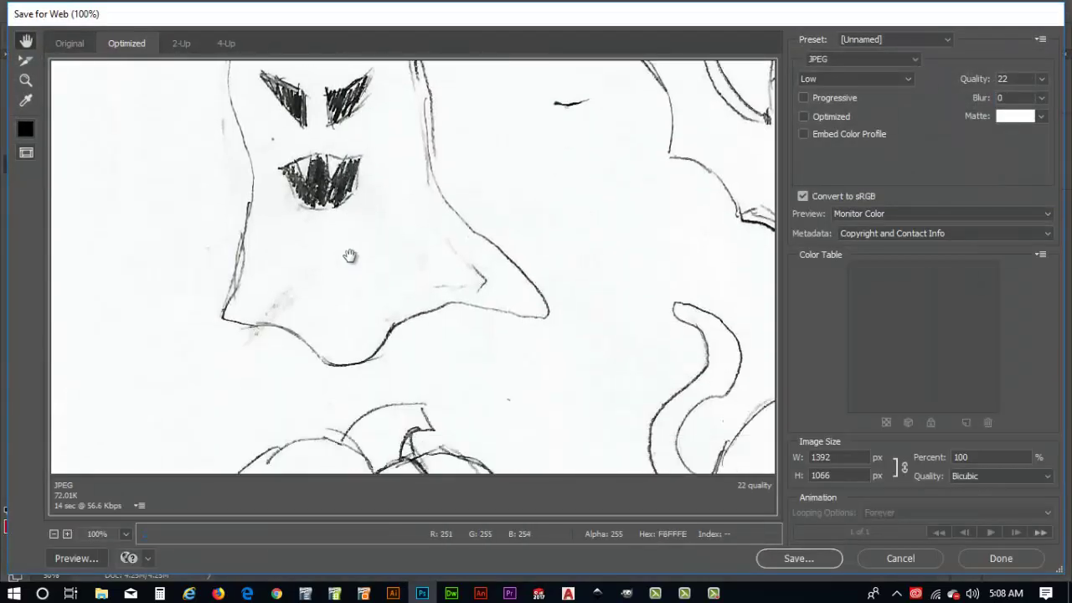
scroll(350, 256, "up", 3)
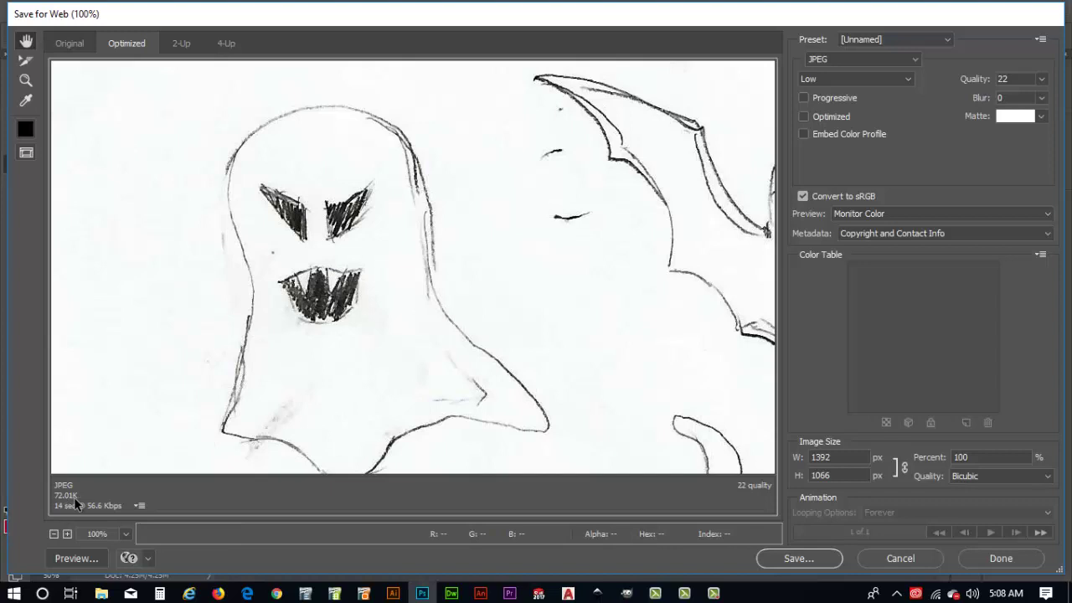
left_click_drag(528, 435, 391, 276)
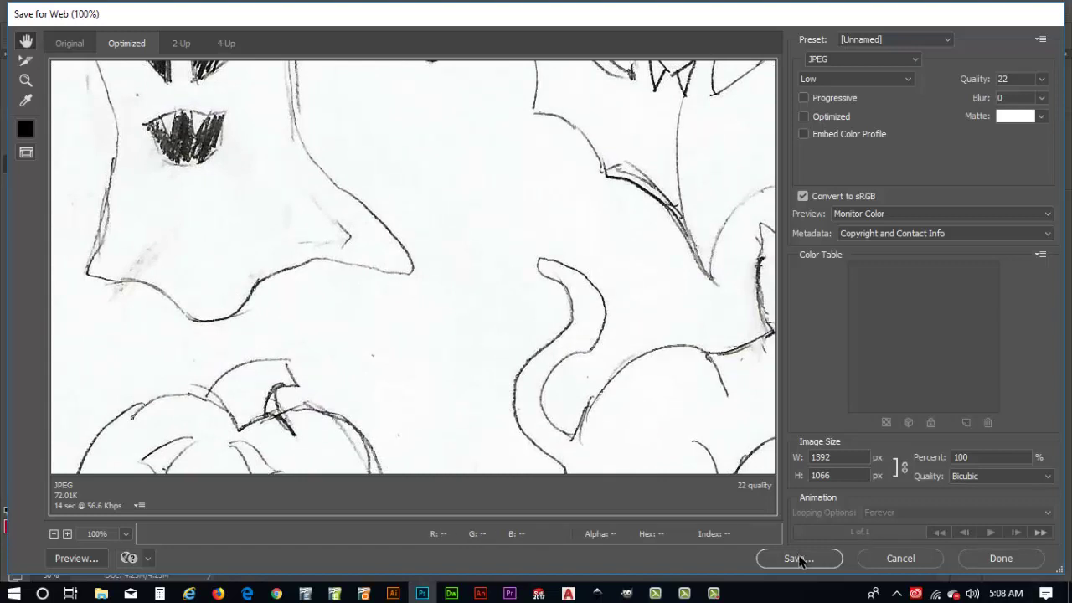
left_click(893, 559)
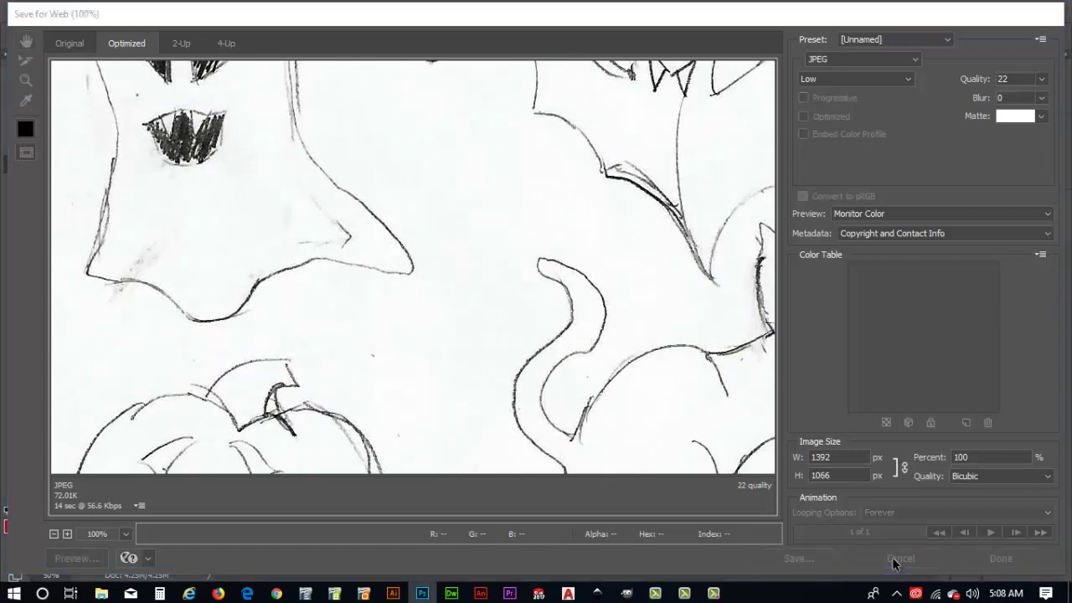
Resample the image to a resolution of 72 pixels/inch and collapse the History panel
left_click(103, 12)
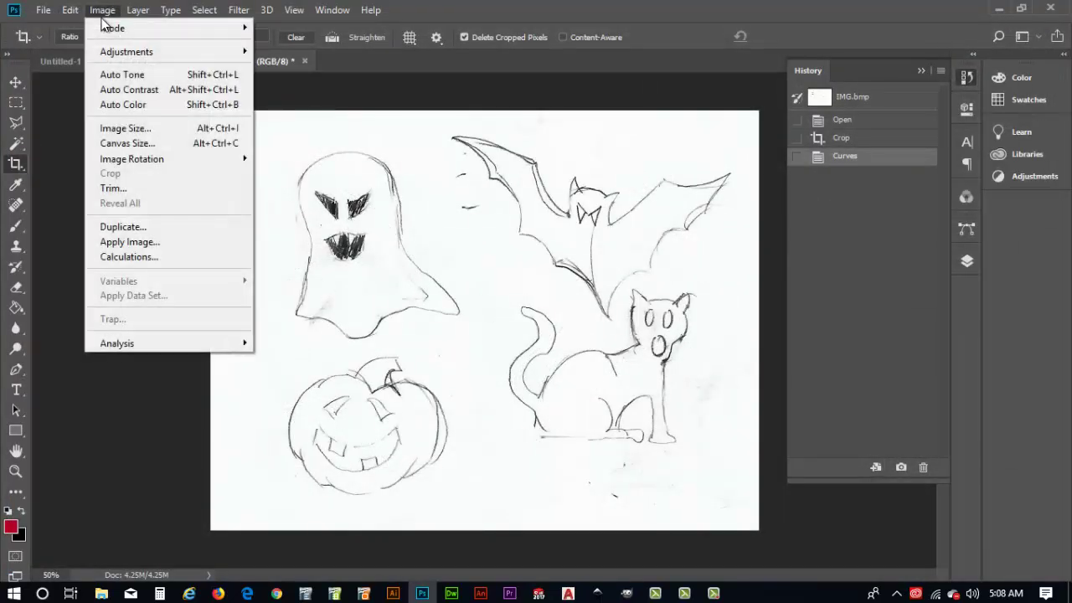
left_click(119, 127)
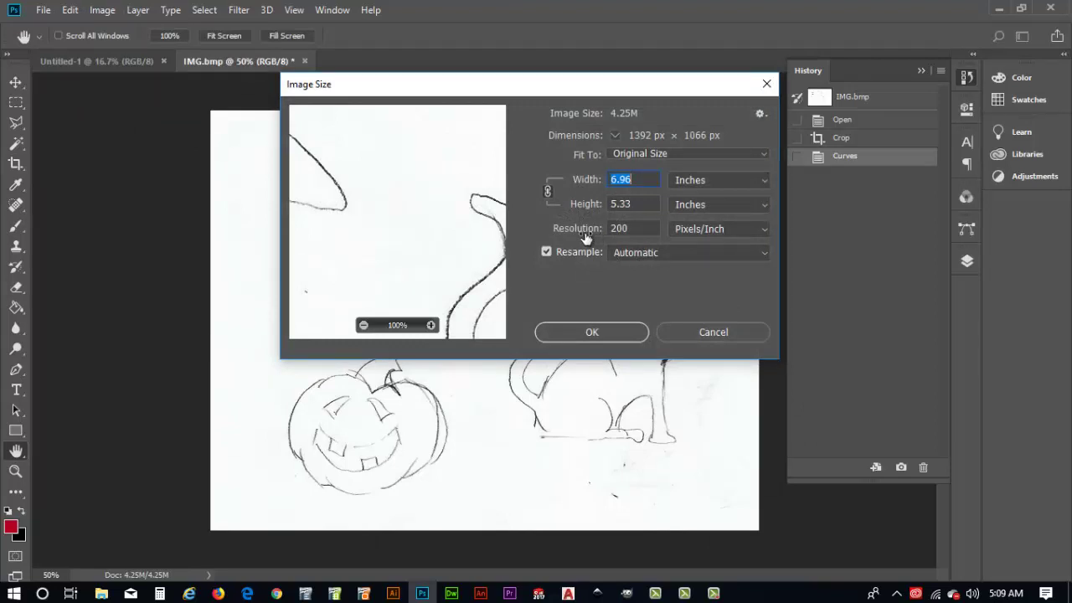
double_click(636, 228)
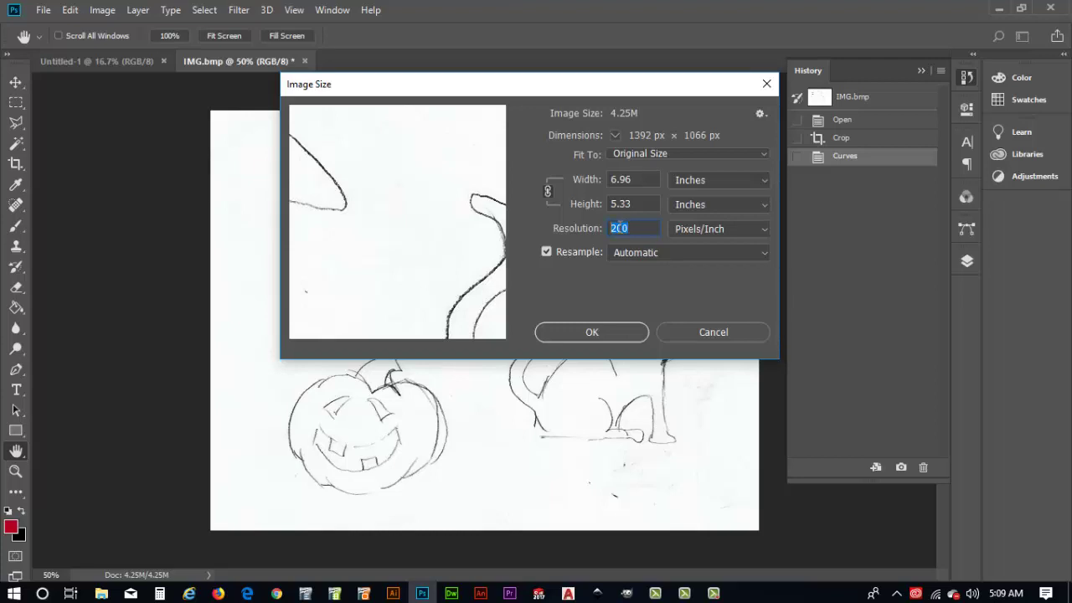
type("72")
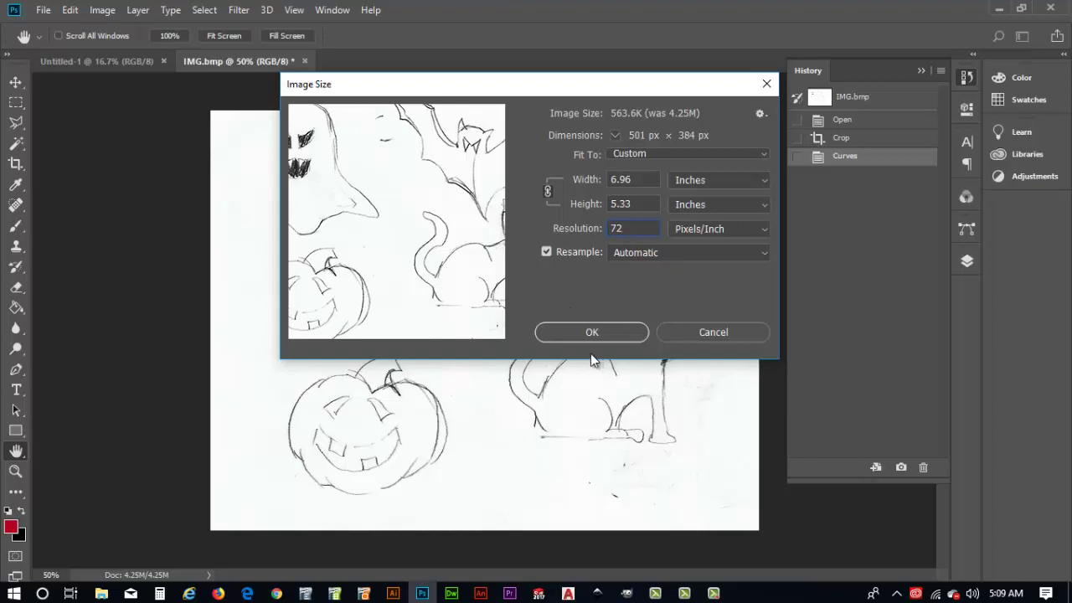
left_click(591, 333)
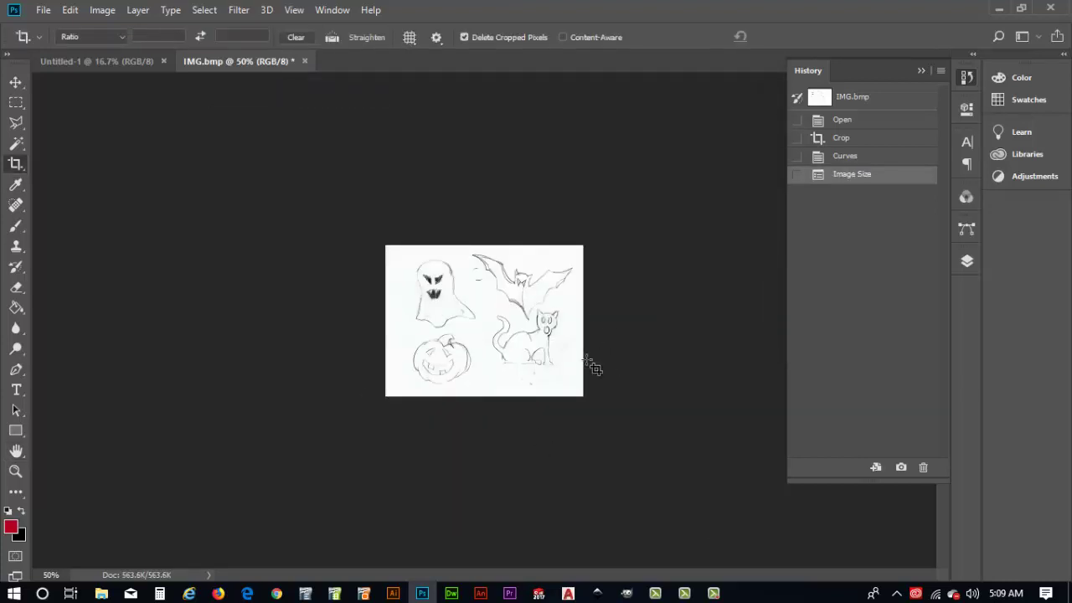
key("ctrl")
scroll(595, 366, "up", 5)
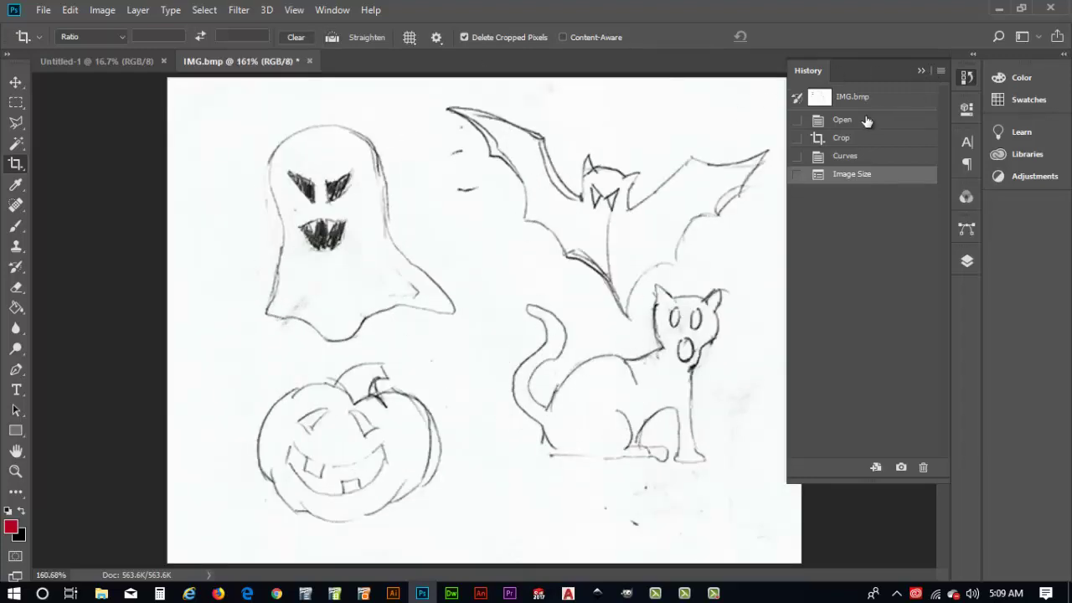
left_click(918, 69)
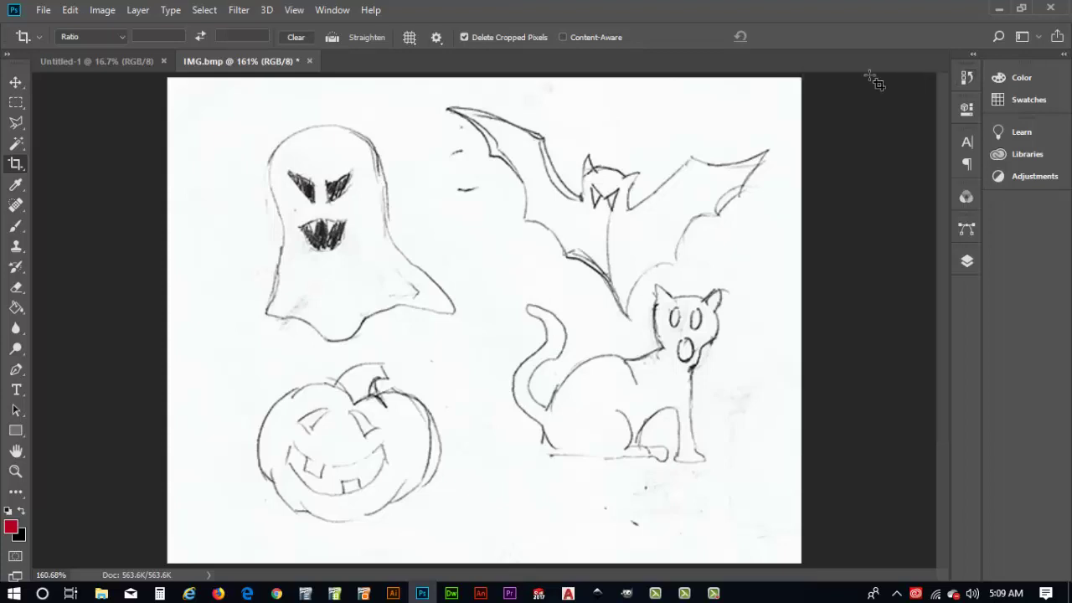
Export the image with Save for Web as a low JPEG, quality 22, browsing from Documents to the ACAD TUTS folder
left_click(43, 10)
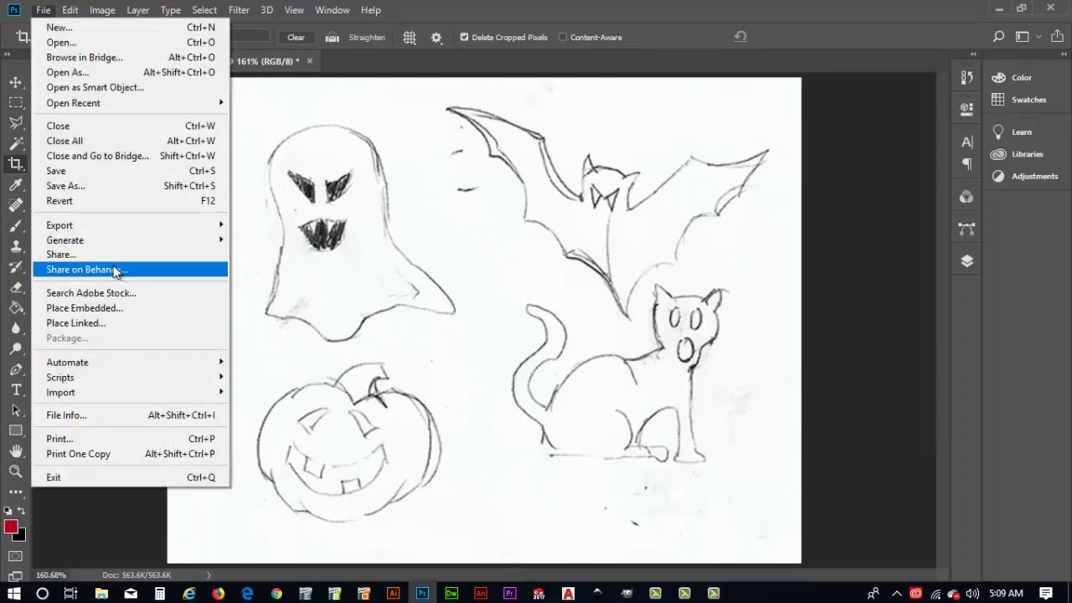
mouse_move(123, 227)
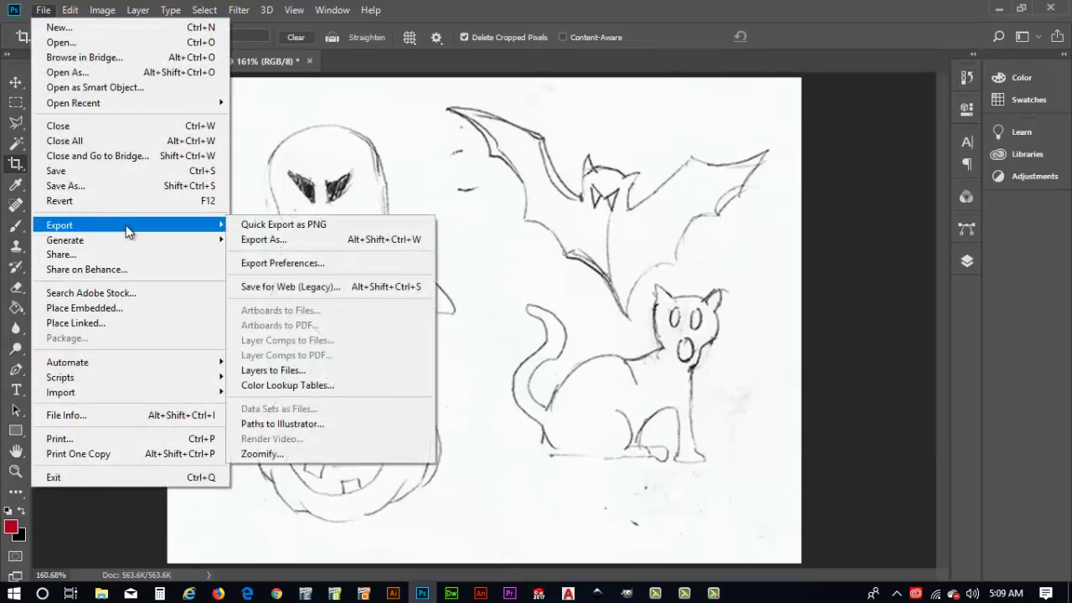
left_click(340, 289)
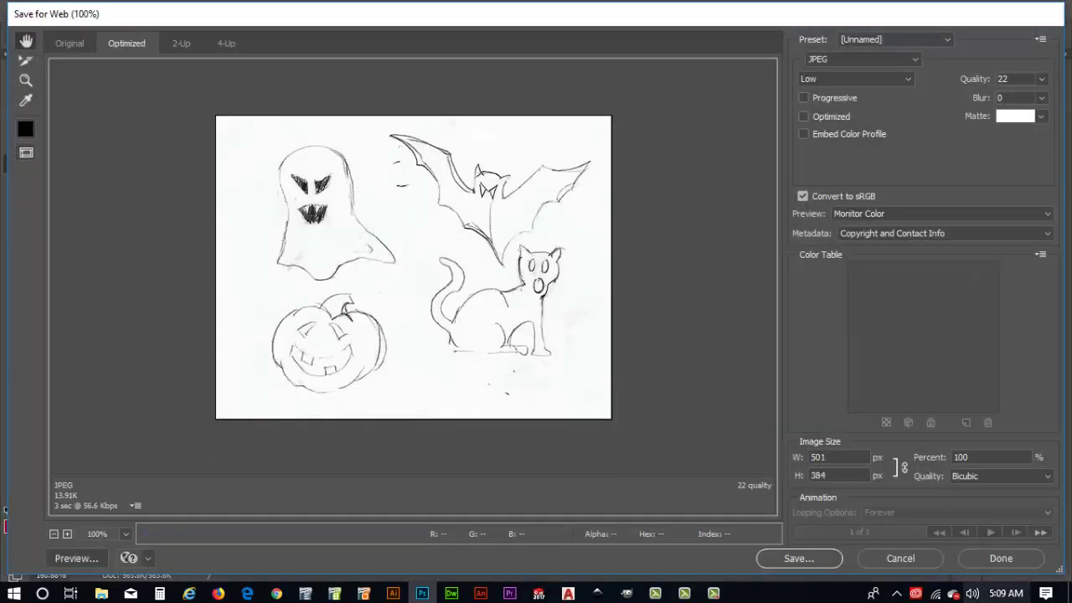
left_click(783, 560)
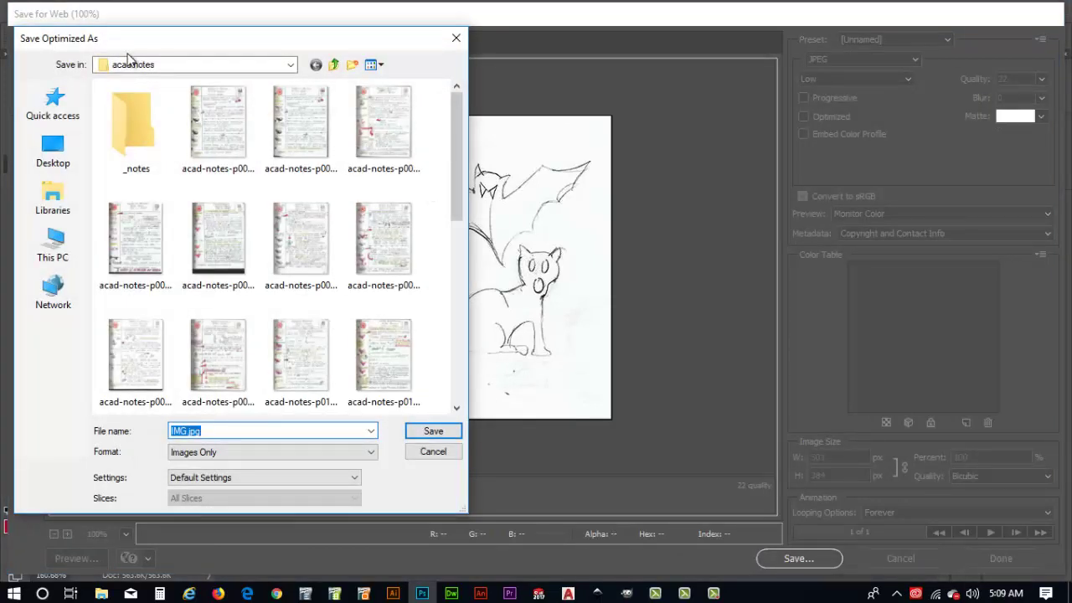
left_click(321, 66)
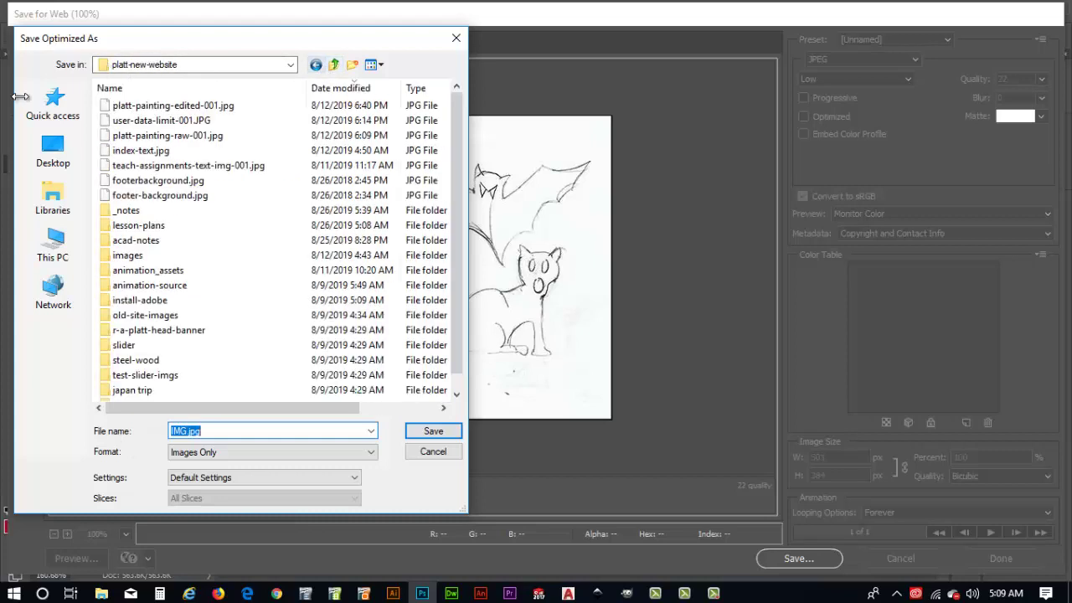
left_click(55, 251)
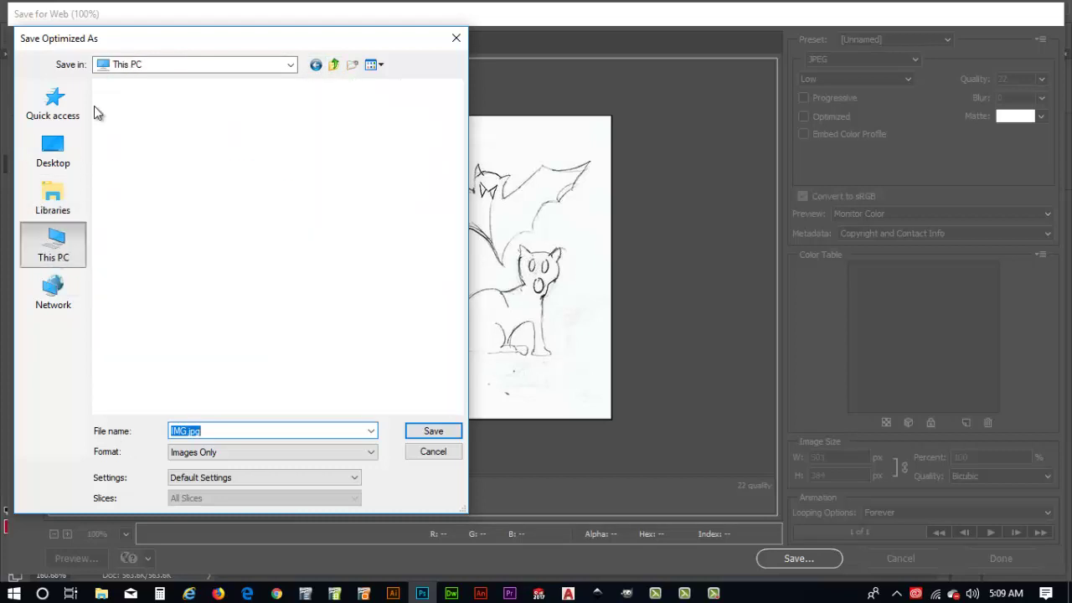
left_click(176, 170)
double_click(176, 170)
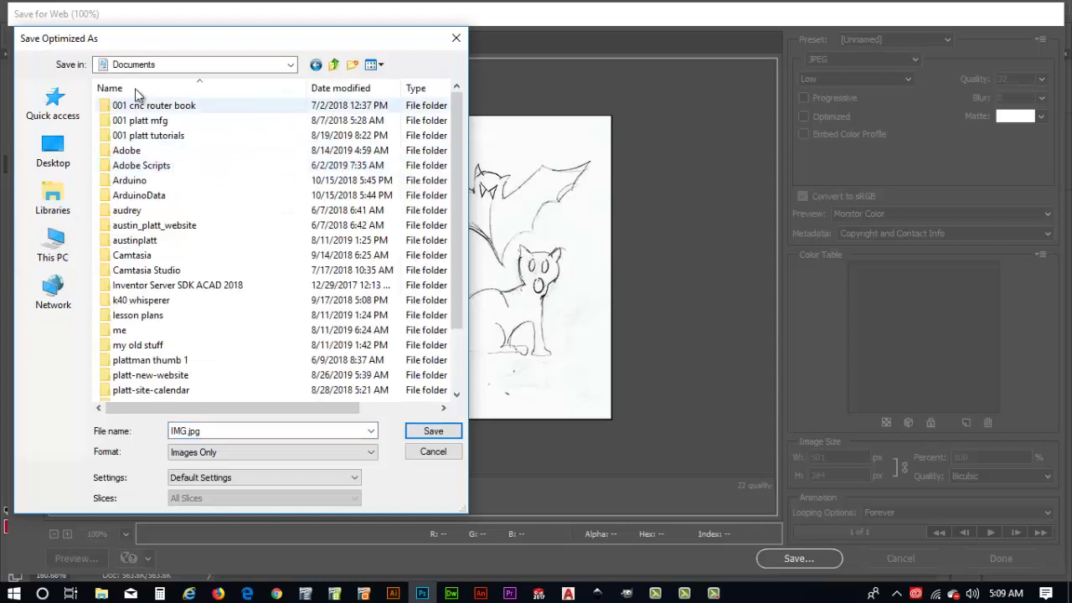
double_click(144, 137)
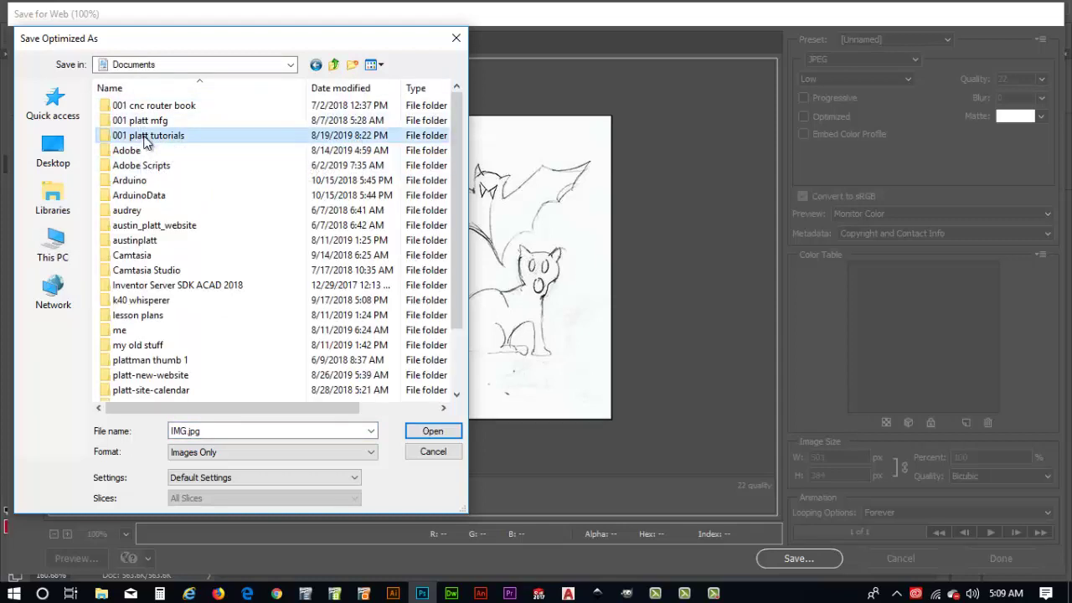
double_click(134, 107)
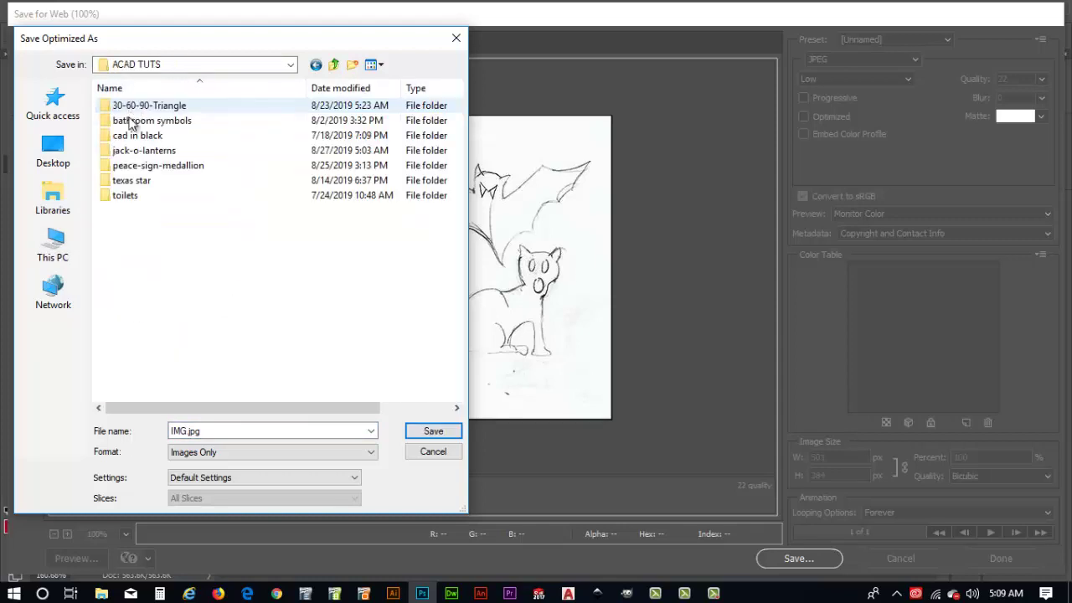
Name the exported JPEG halloween-art-001 and save it
left_click(144, 150)
left_click(144, 150)
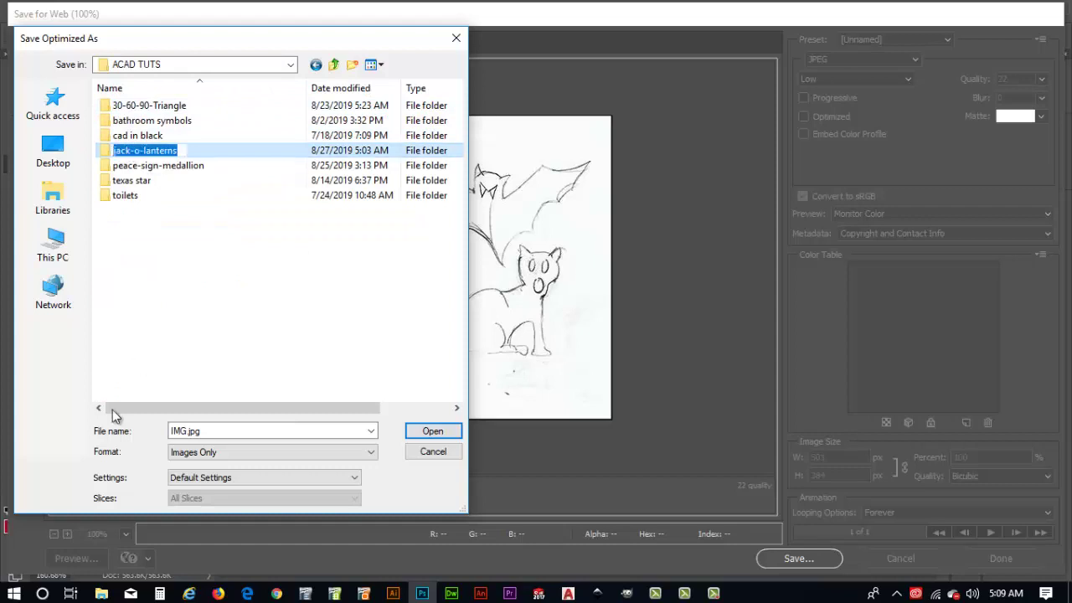
left_click(204, 433)
double_click(203, 433)
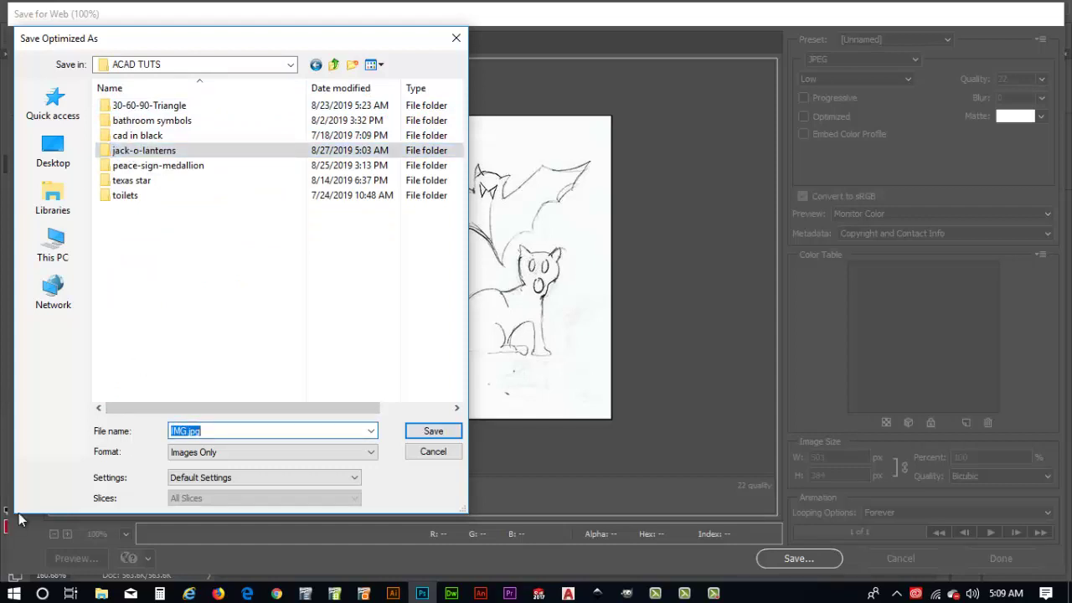
type("halloween-art-001")
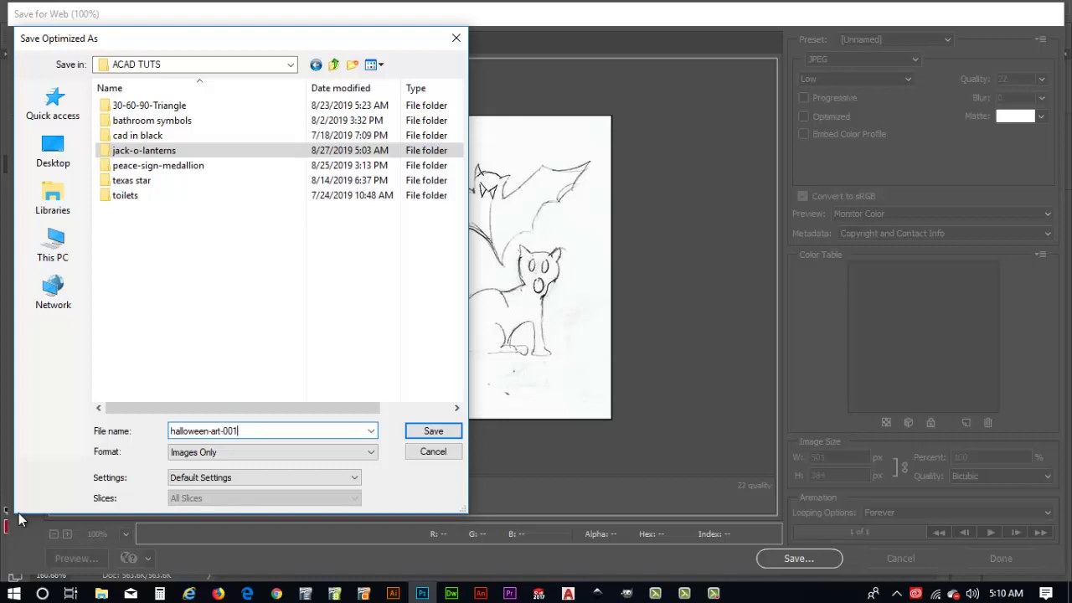
left_click(433, 430)
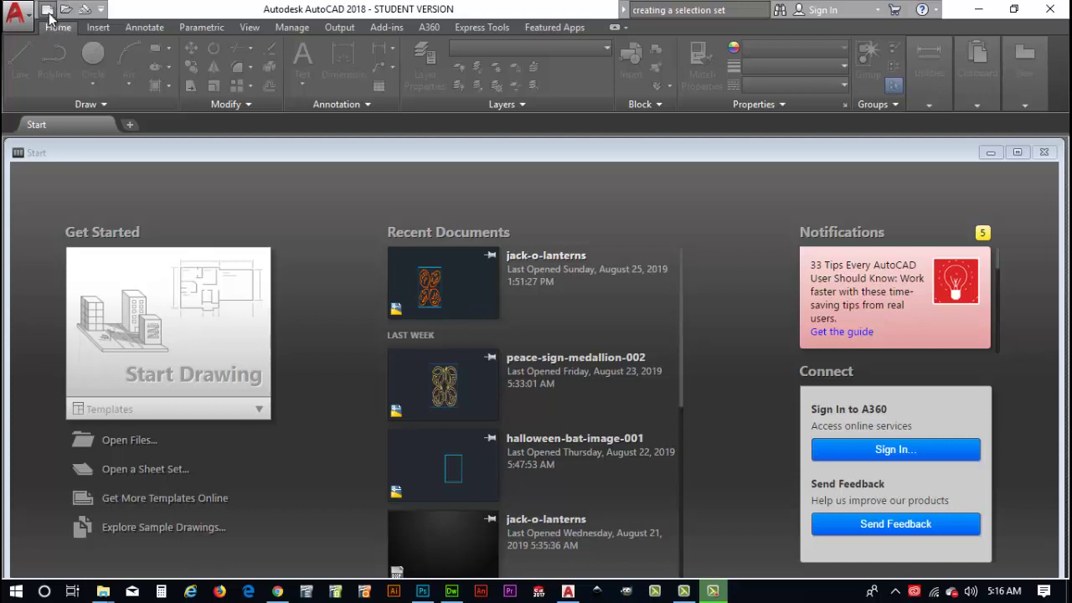
Switch to AutoCAD and start a new drawing
left_click(127, 126)
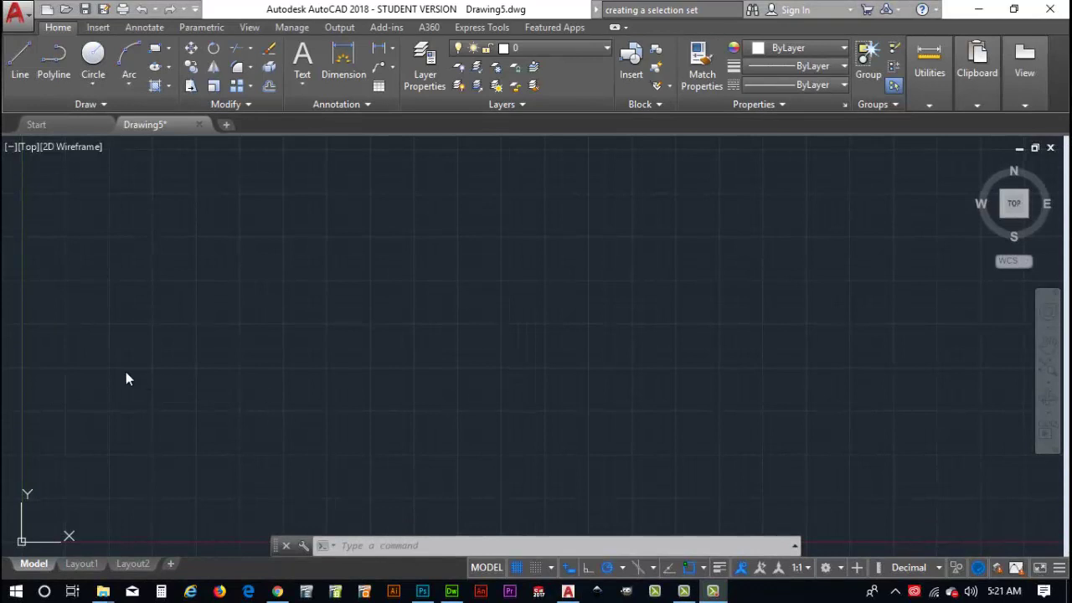
Check which file types the Import command offers for bringing other formats into the drawing
left_click(25, 18)
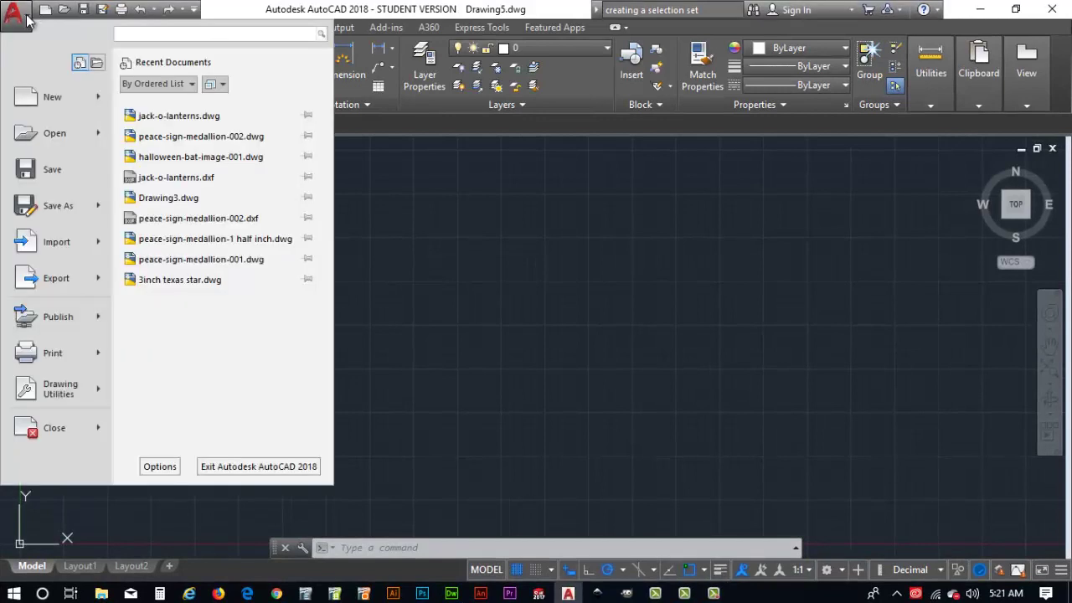
mouse_move(49, 242)
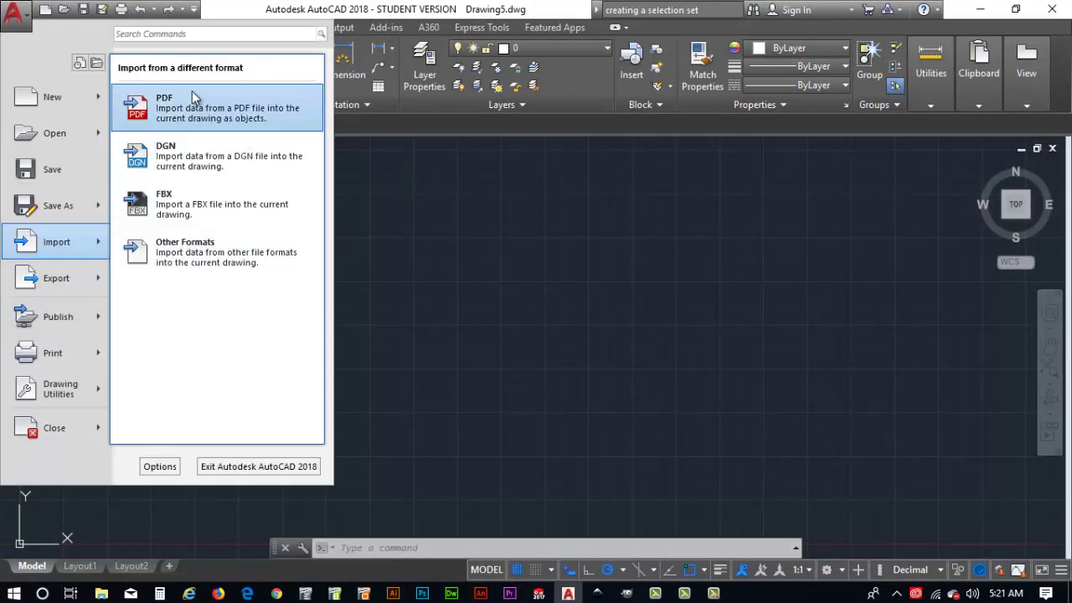
left_click(167, 255)
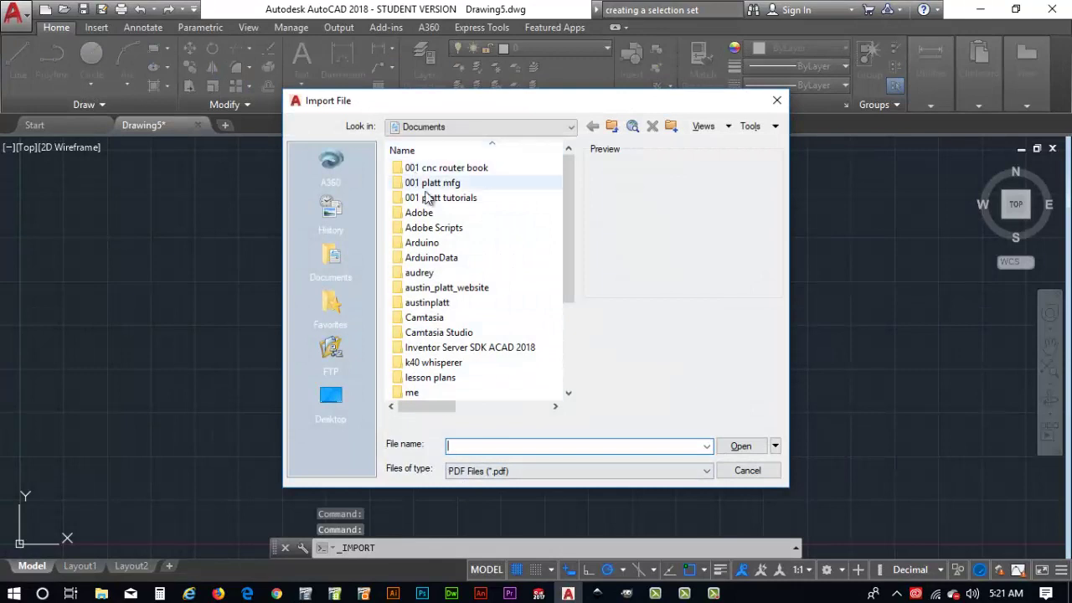
left_click(479, 474)
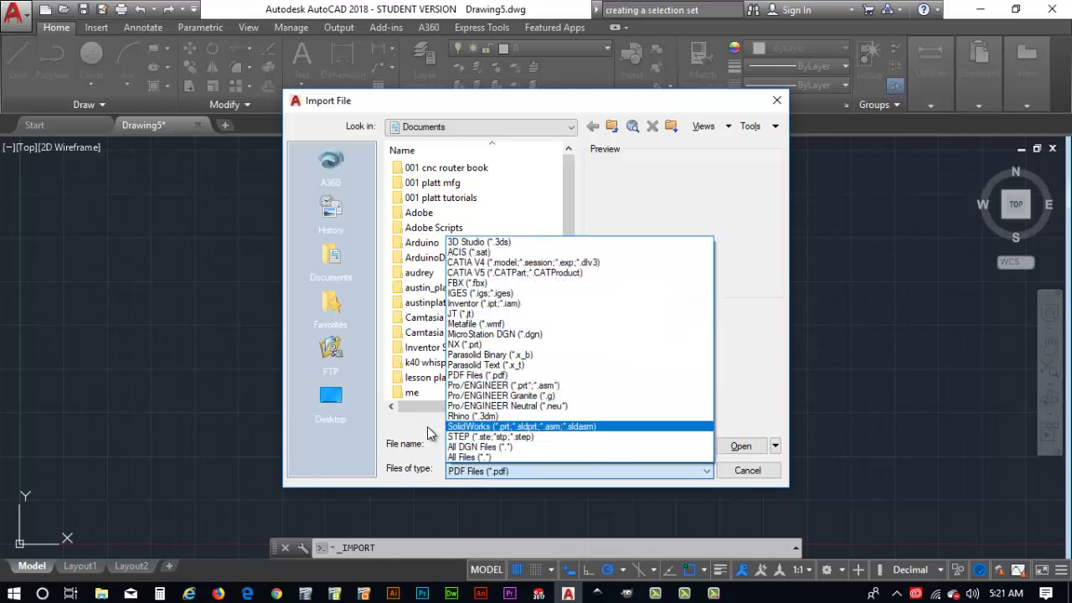
left_click(744, 474)
left_click(741, 472)
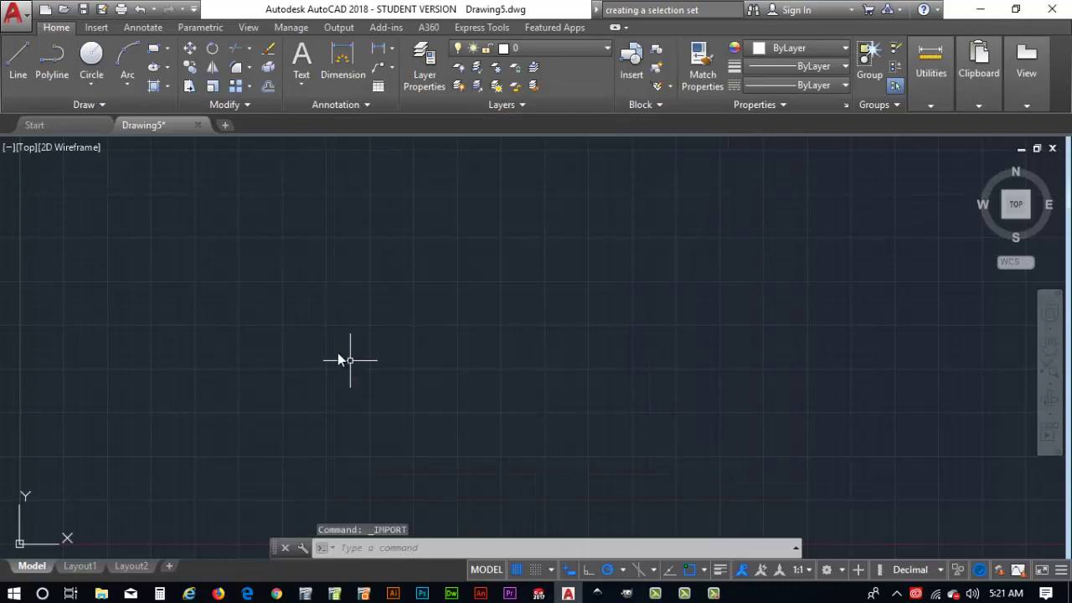
Switch to File Explorer and copy halloween-art-001.jpg from the jack-o-lanterns folder
mouse_move(101, 596)
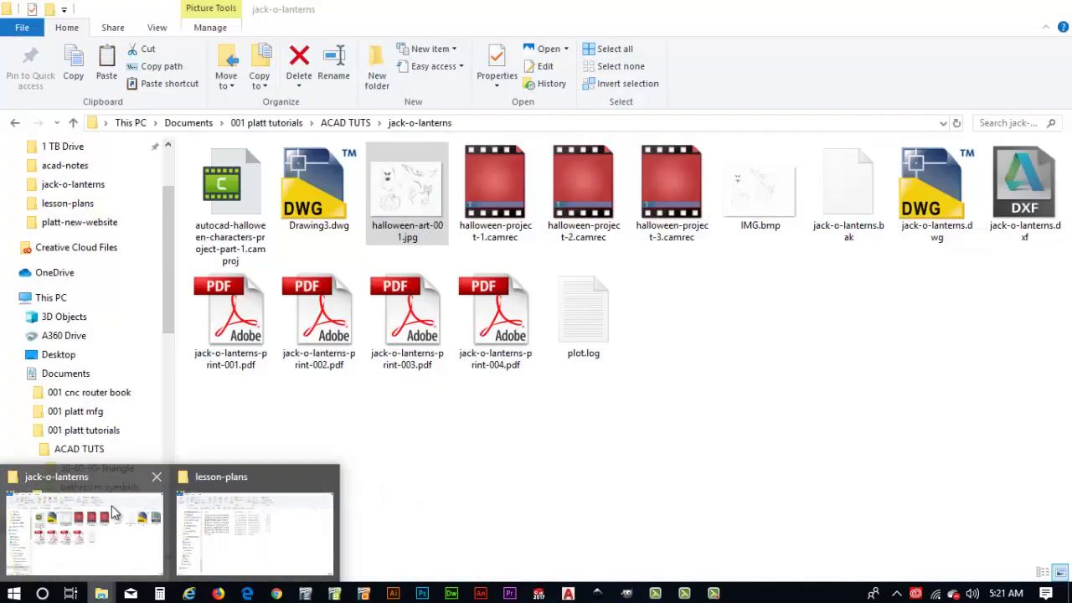
left_click(113, 509)
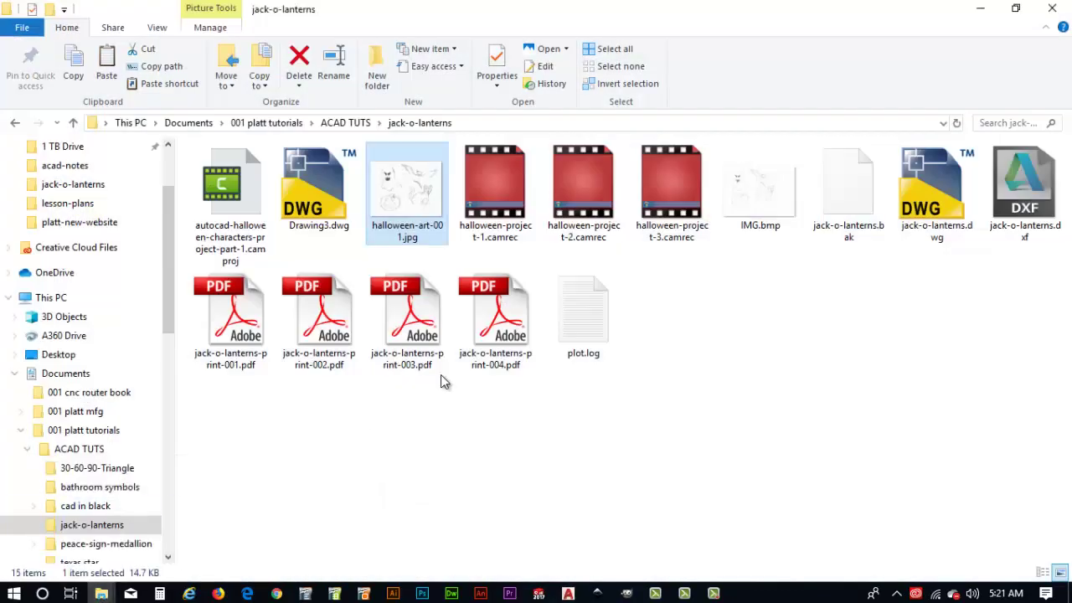
right_click(416, 207)
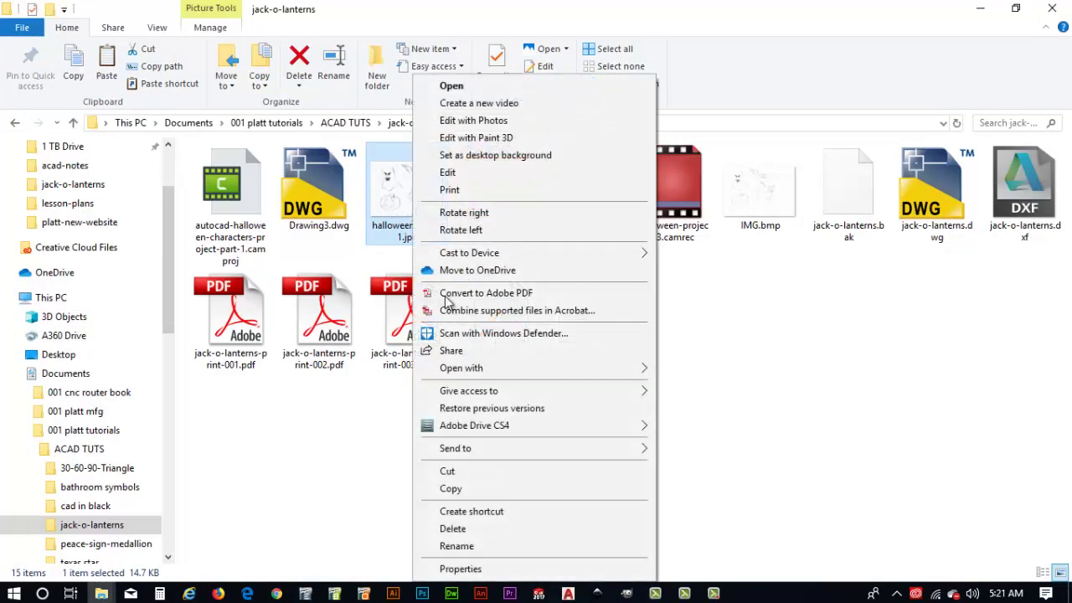
left_click(456, 489)
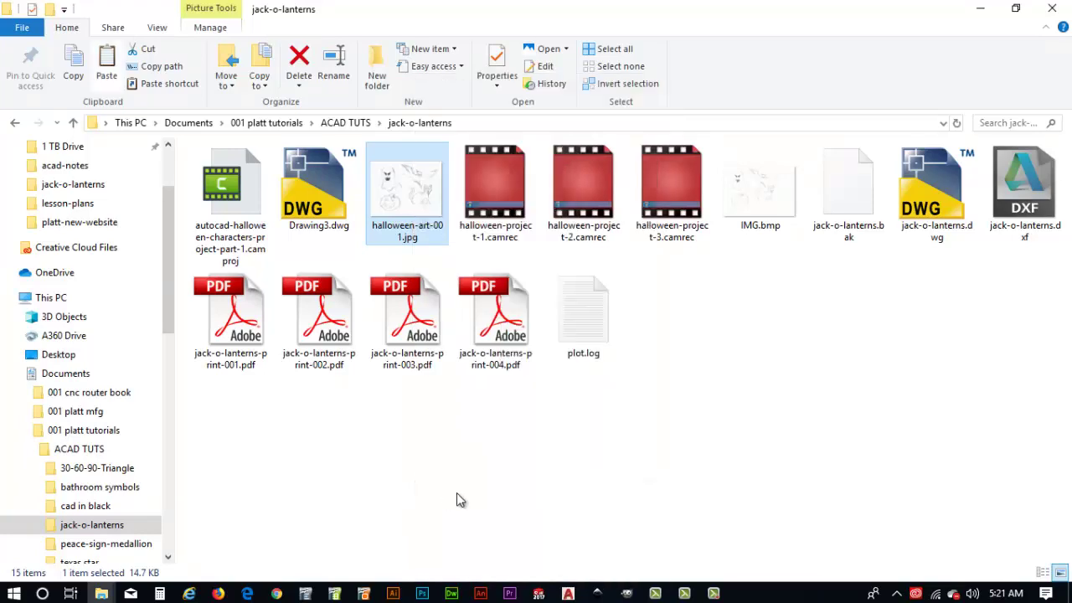
Switch to AutoCAD and paste the copied image just above and beside the origin, scaling it freehand with a rotation angle of 0
left_click(567, 593)
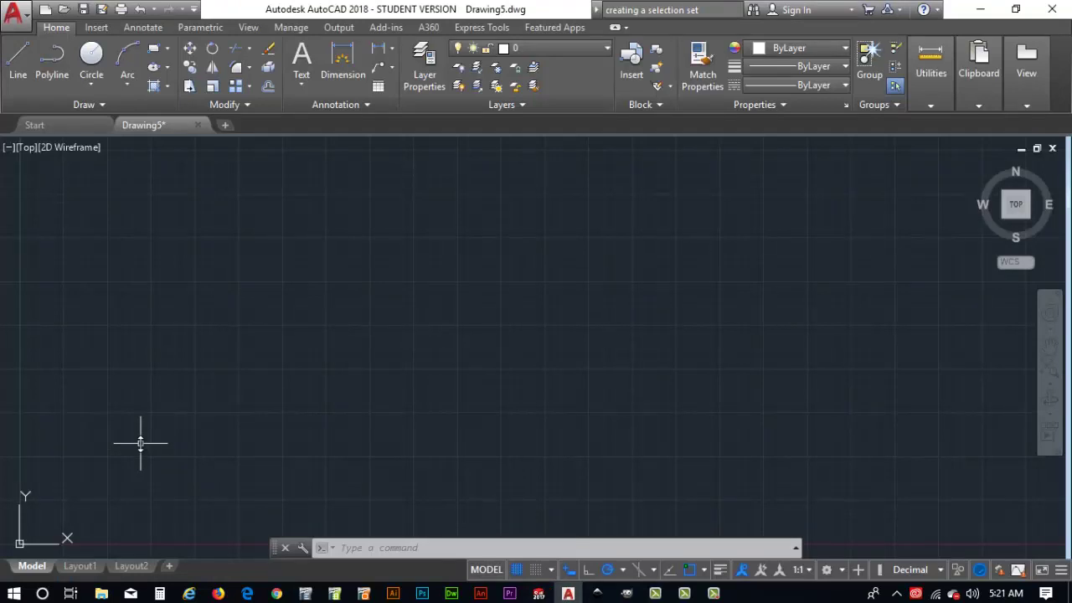
key("ctrl+v")
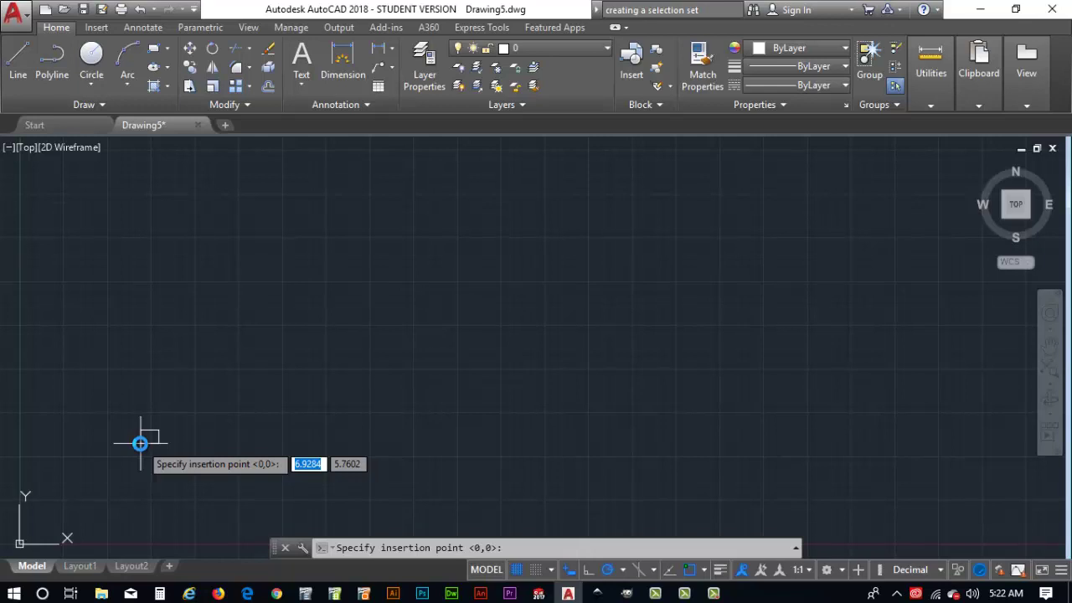
left_click(67, 506)
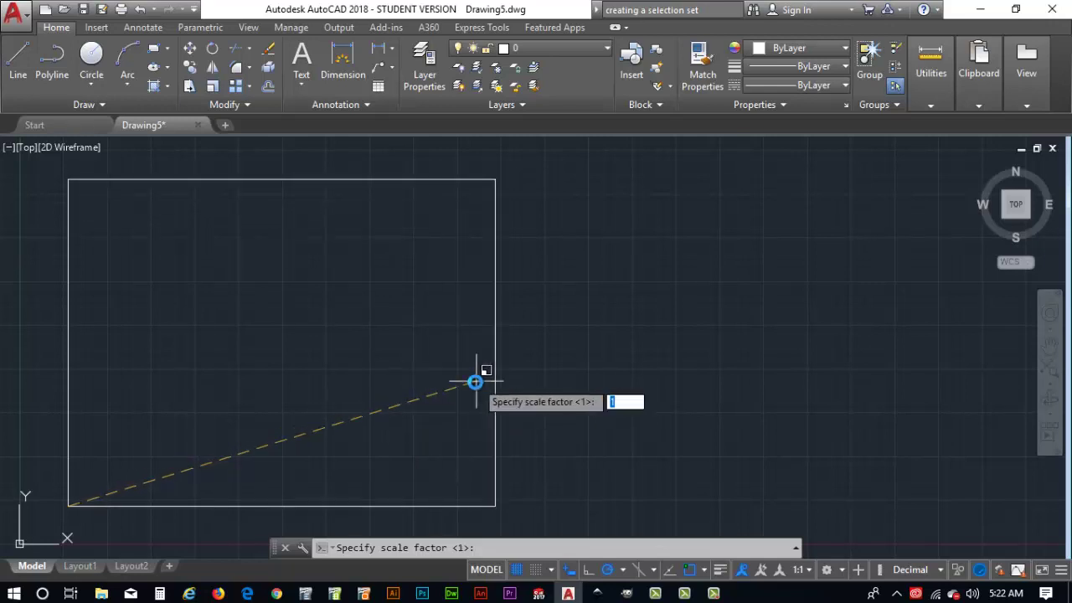
left_click(447, 386)
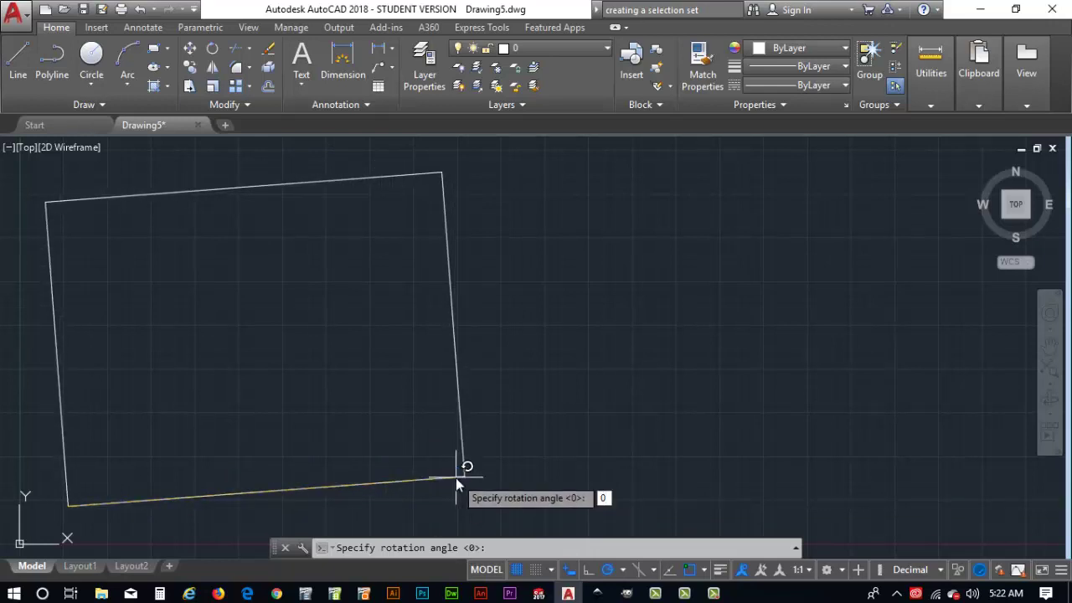
key("Return")
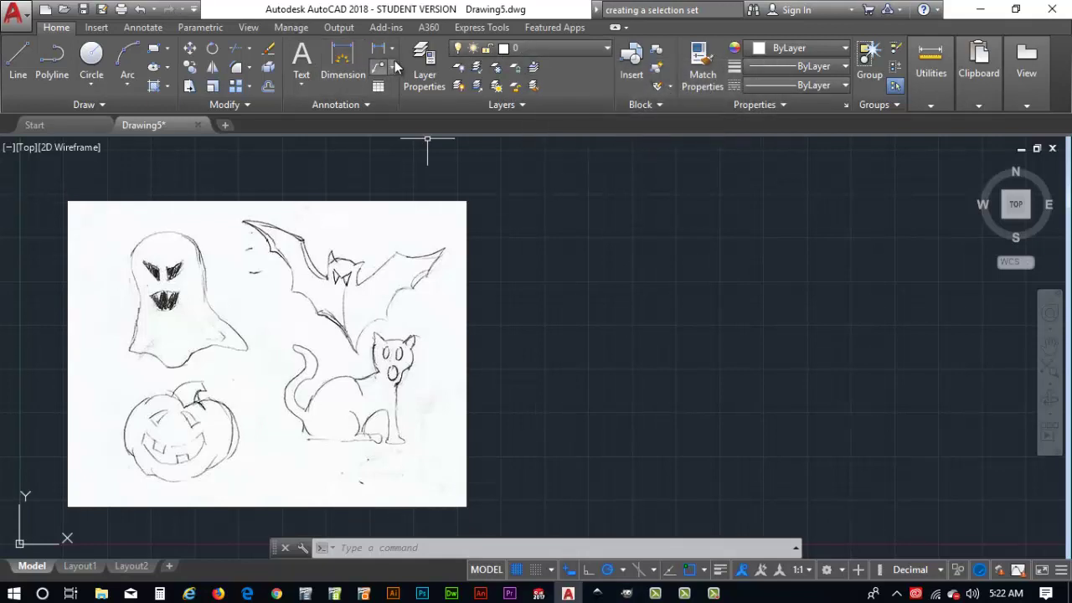
Create a new layer named Ghost in the layer properties and set its color to index 41
left_click(427, 54)
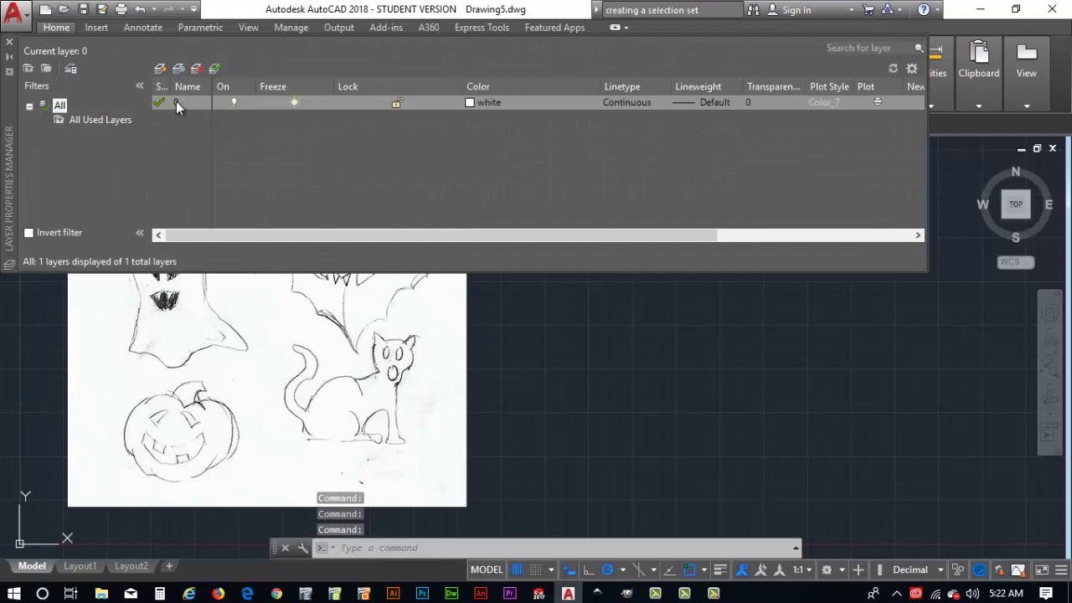
left_click(10, 44)
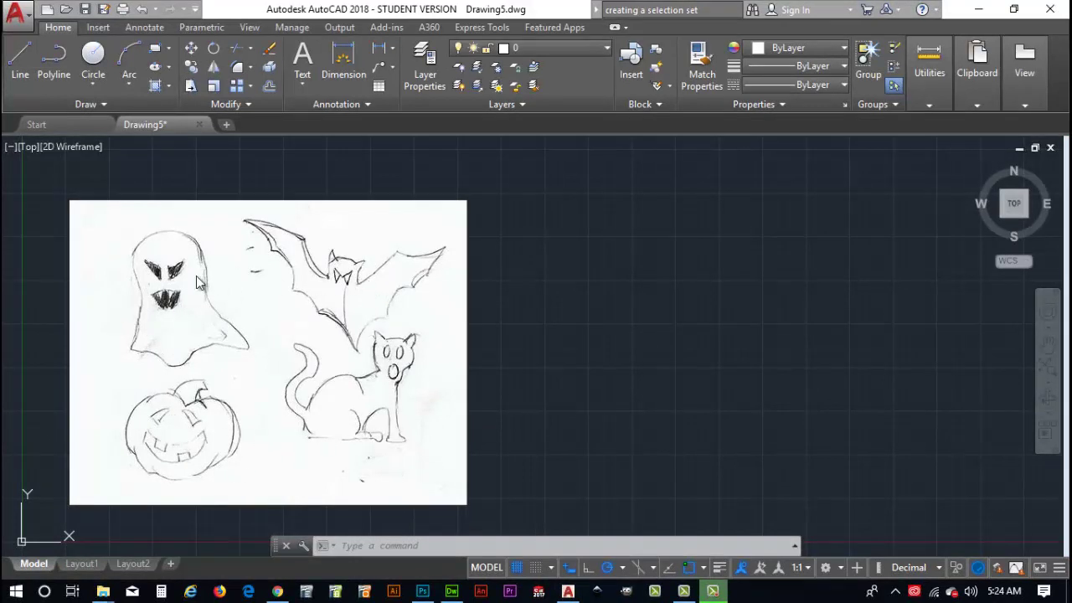
left_click(426, 64)
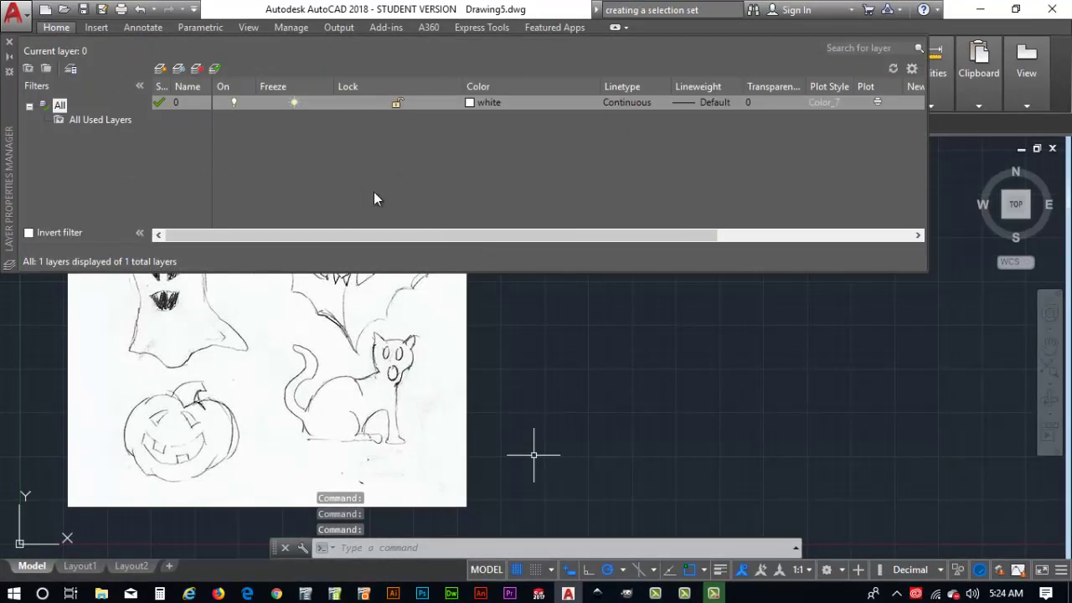
right_click(318, 149)
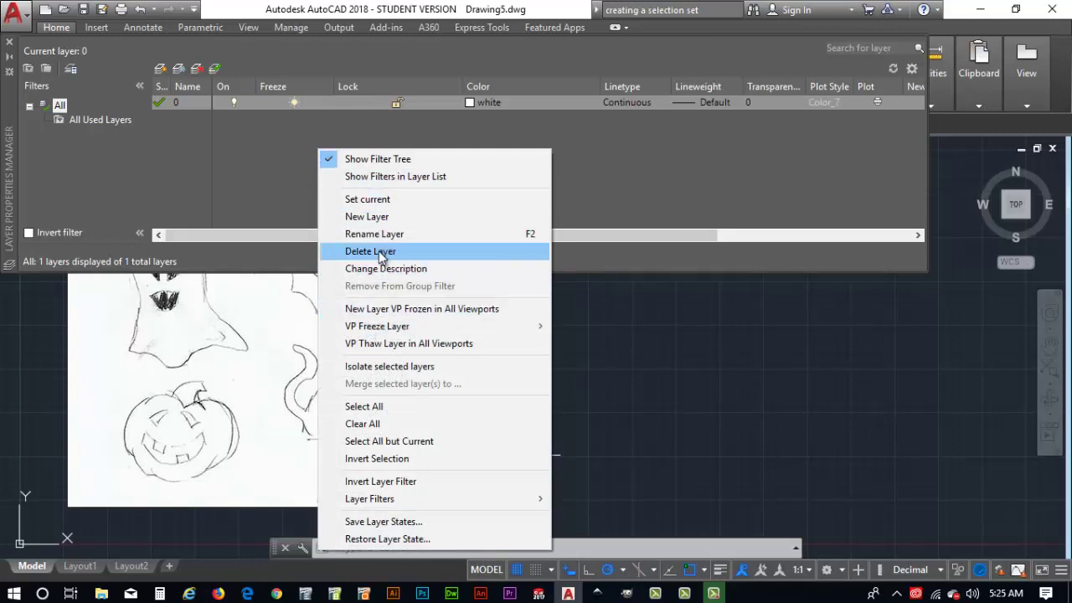
left_click(381, 217)
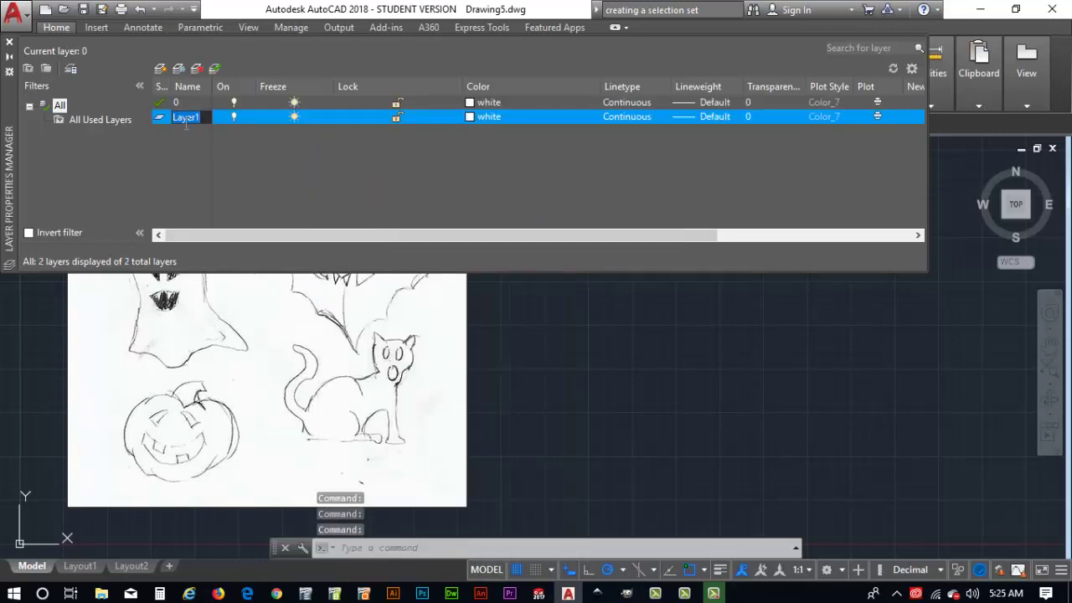
type("Ghost")
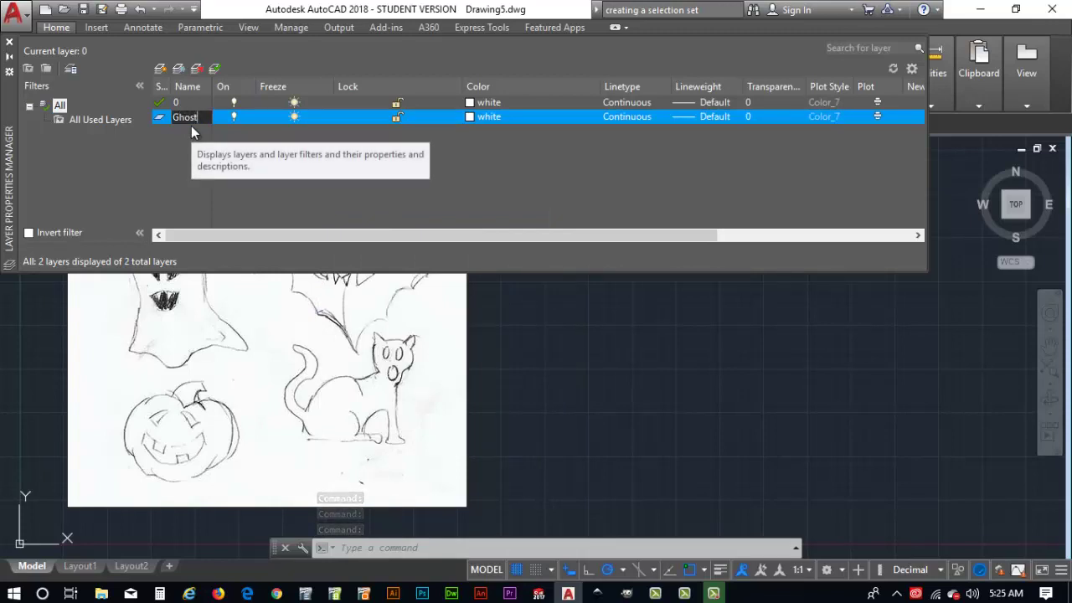
key("Return")
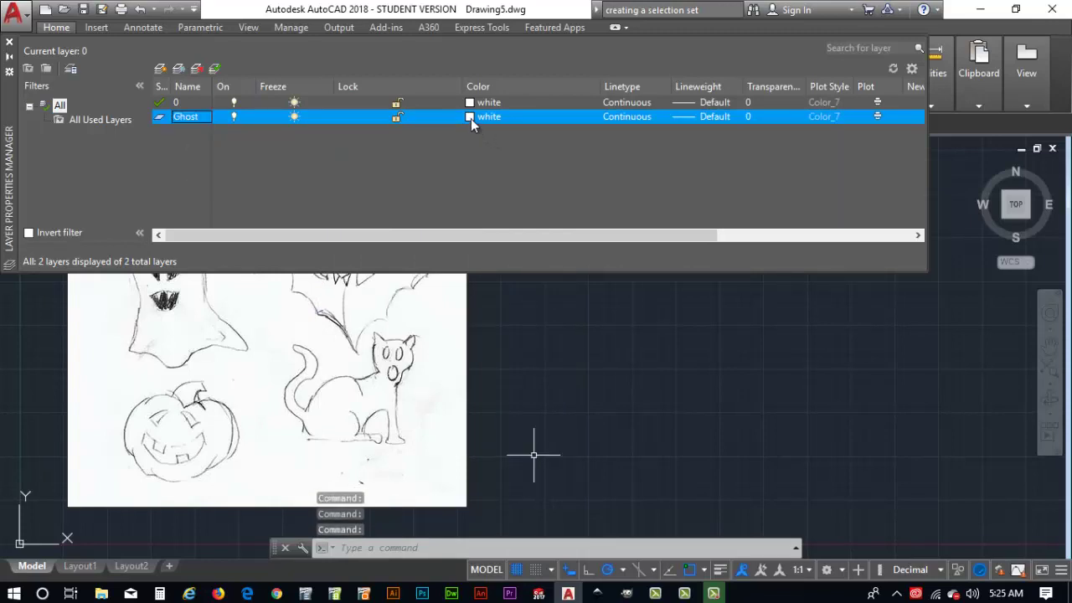
left_click(470, 116)
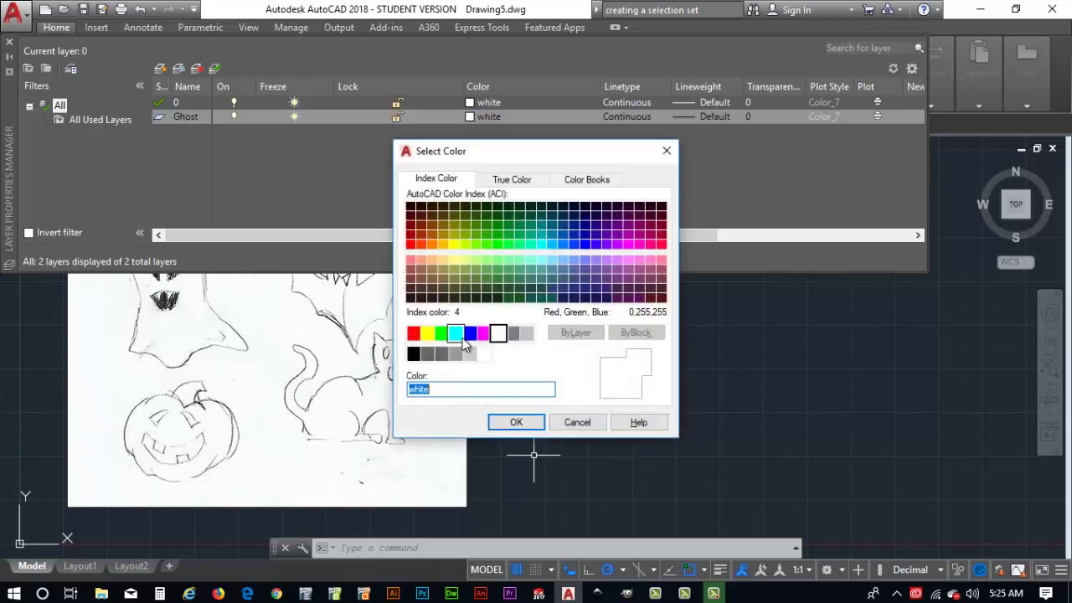
left_click(443, 261)
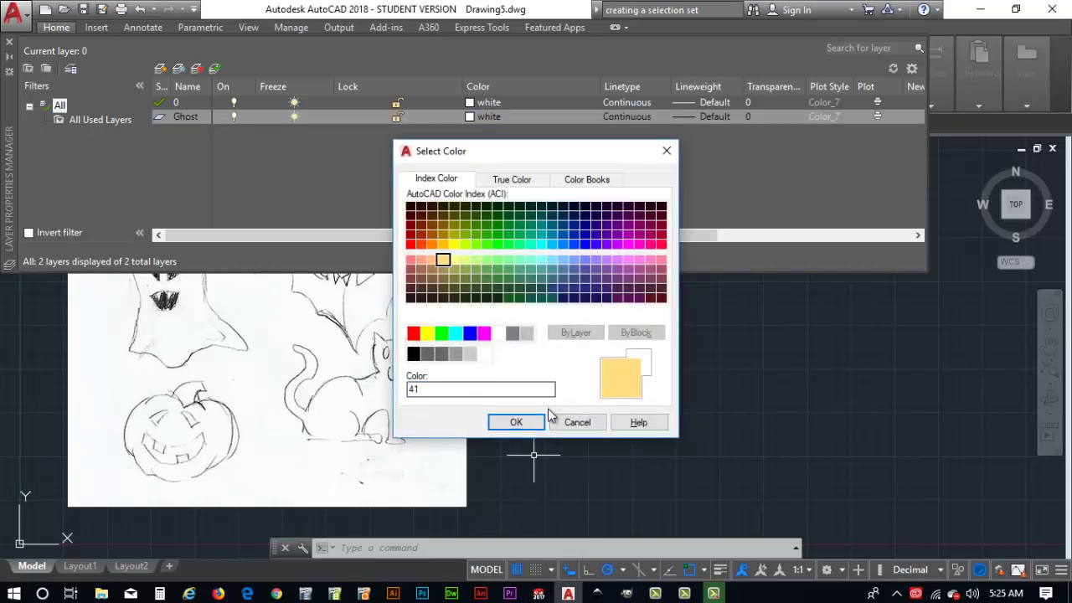
left_click(512, 425)
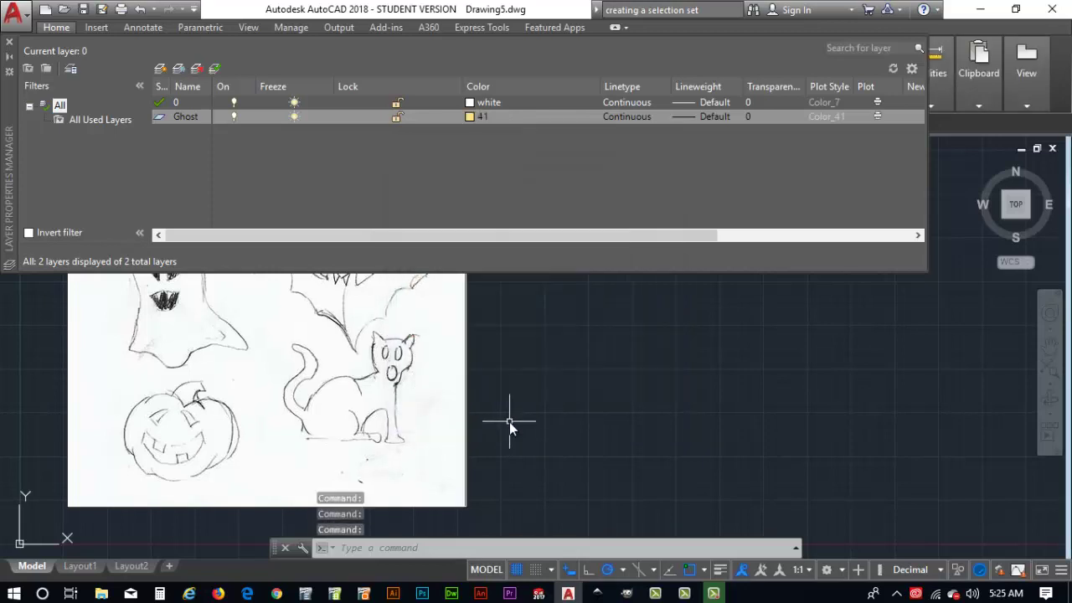
Add a layer named bat and set its color to index 131
right_click(299, 170)
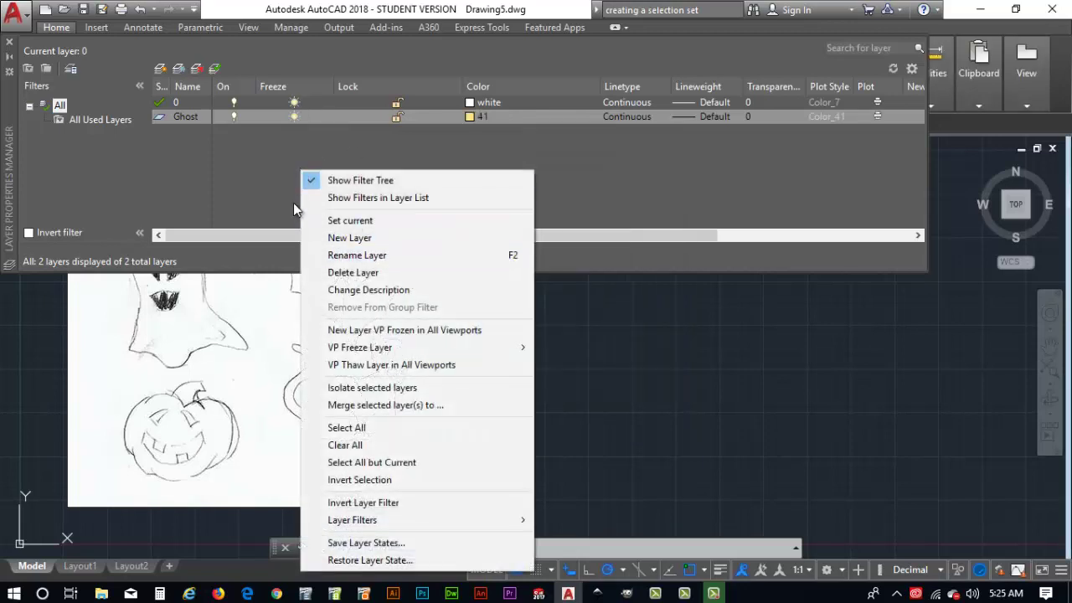
left_click(350, 240)
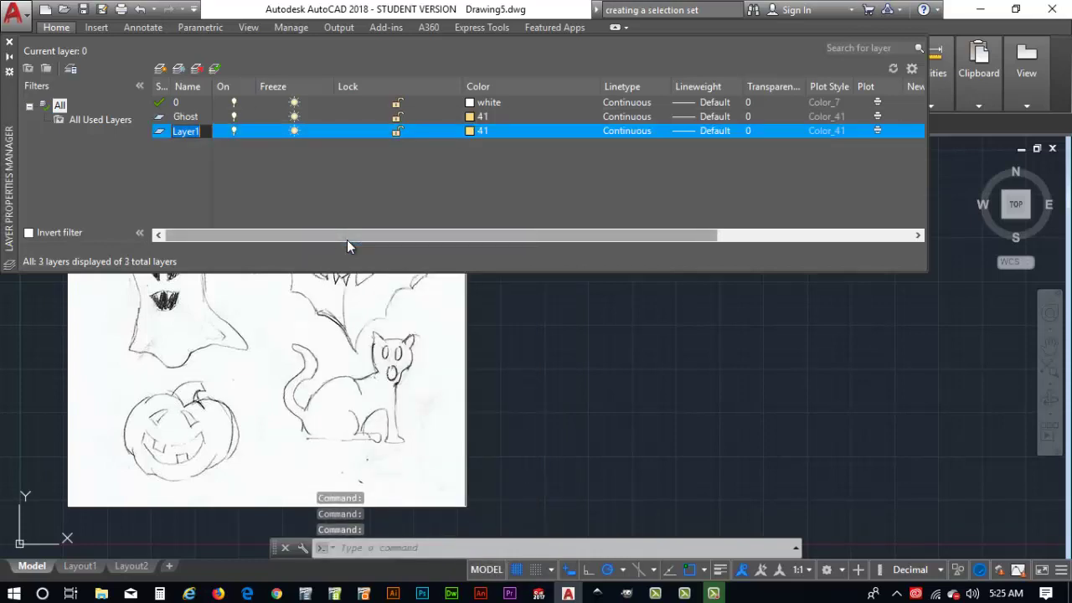
type("bat")
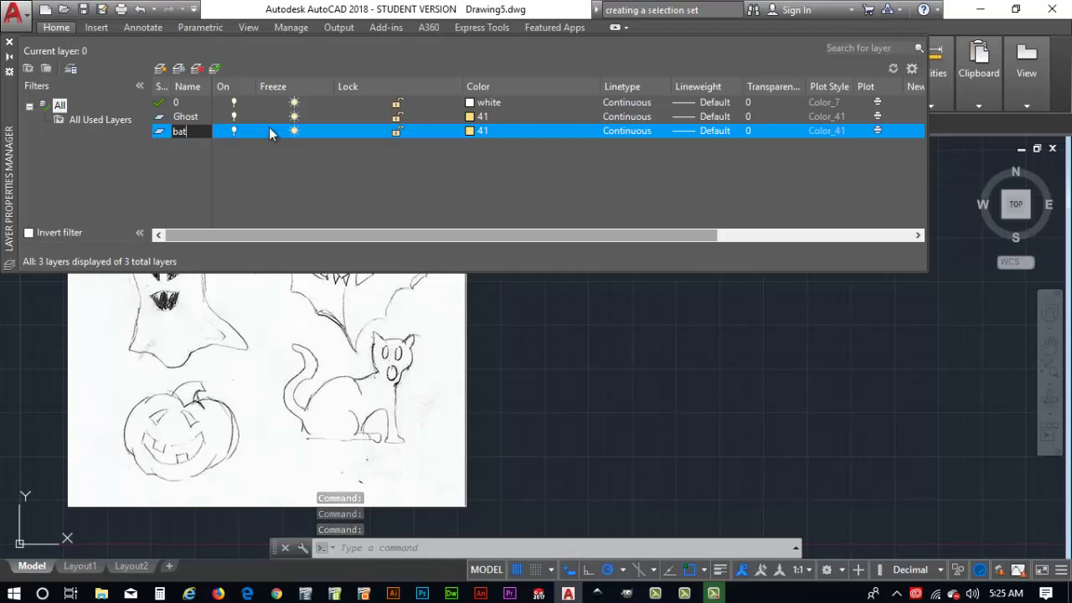
left_click(472, 130)
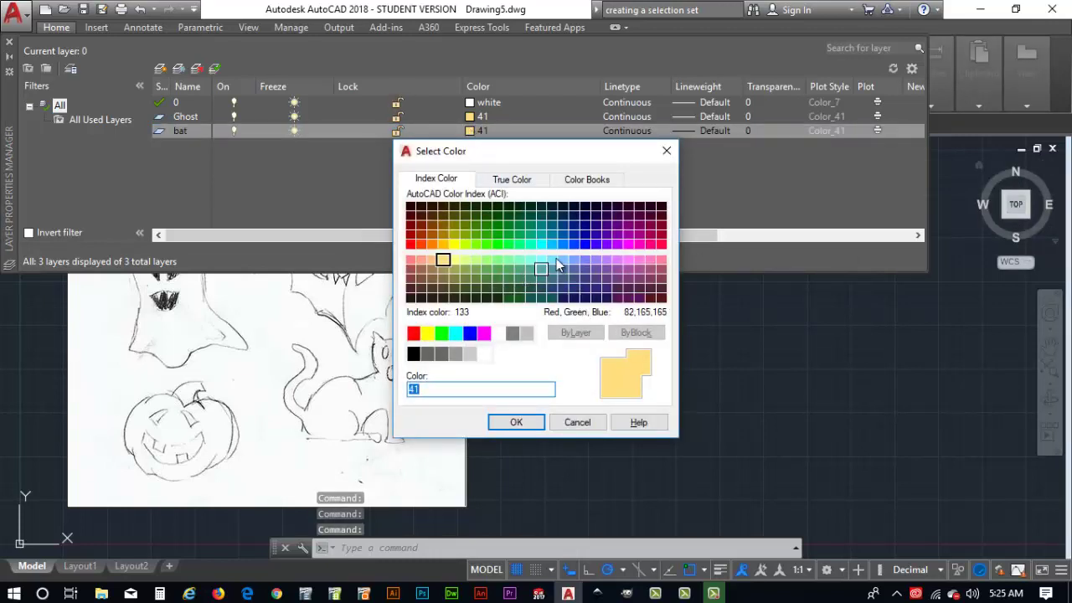
left_click(541, 260)
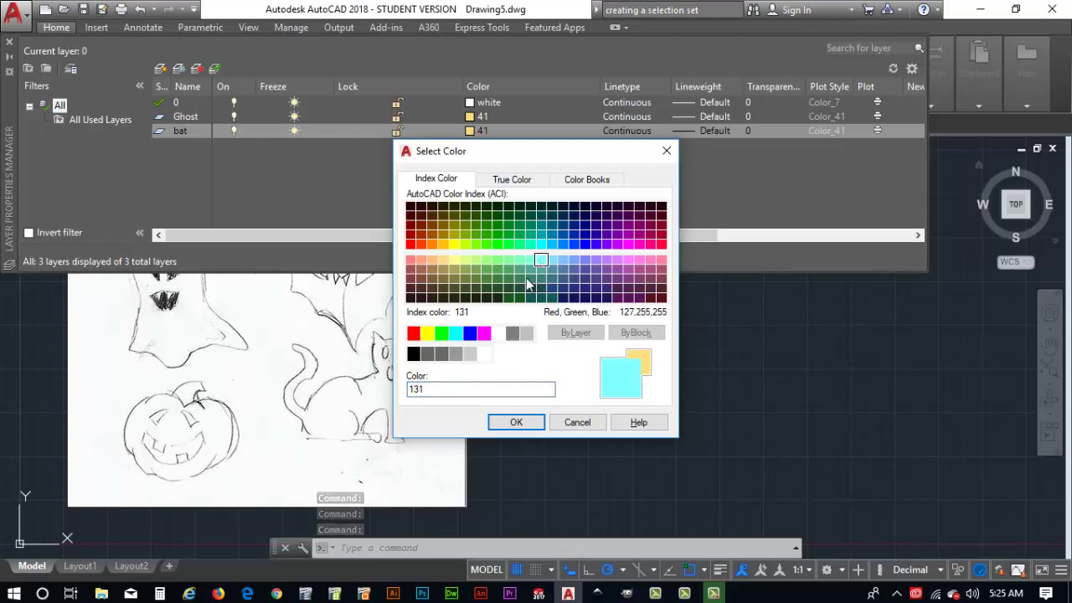
left_click(519, 422)
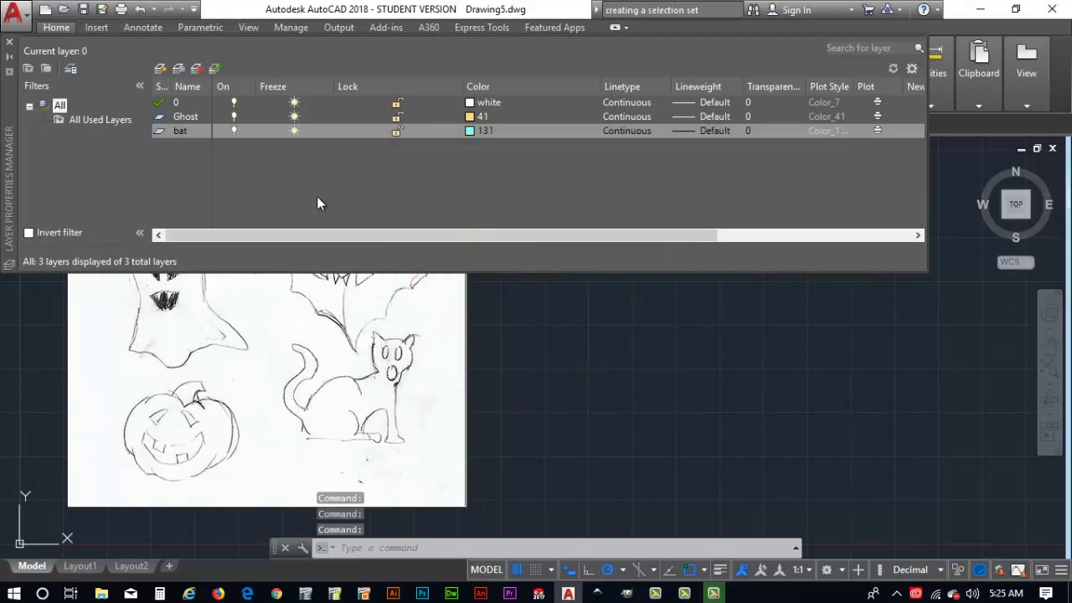
Add a layer named cat and set its color to index 90
right_click(321, 194)
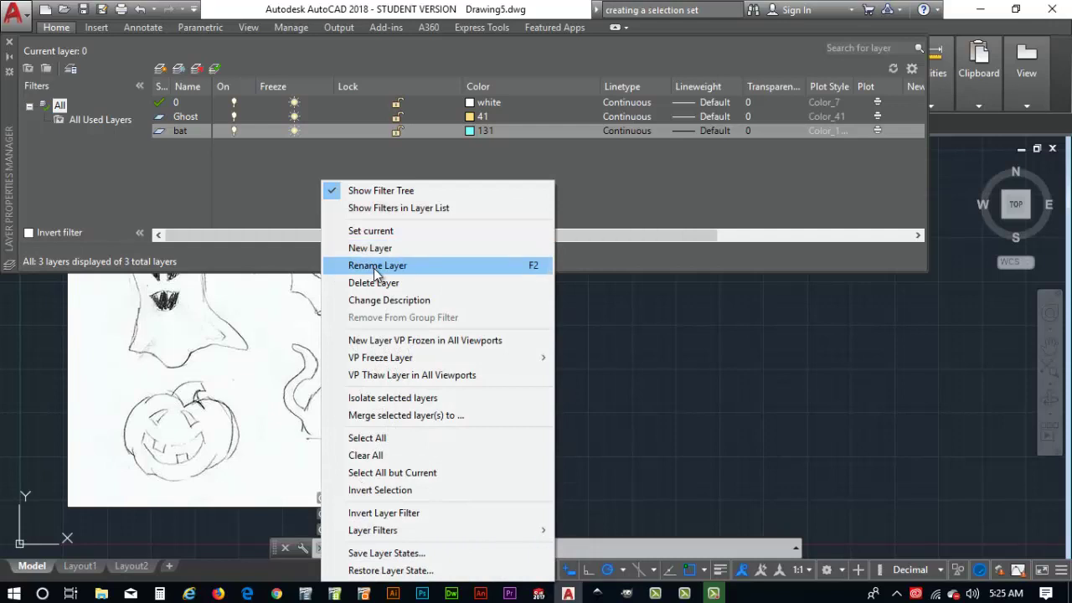
left_click(378, 255)
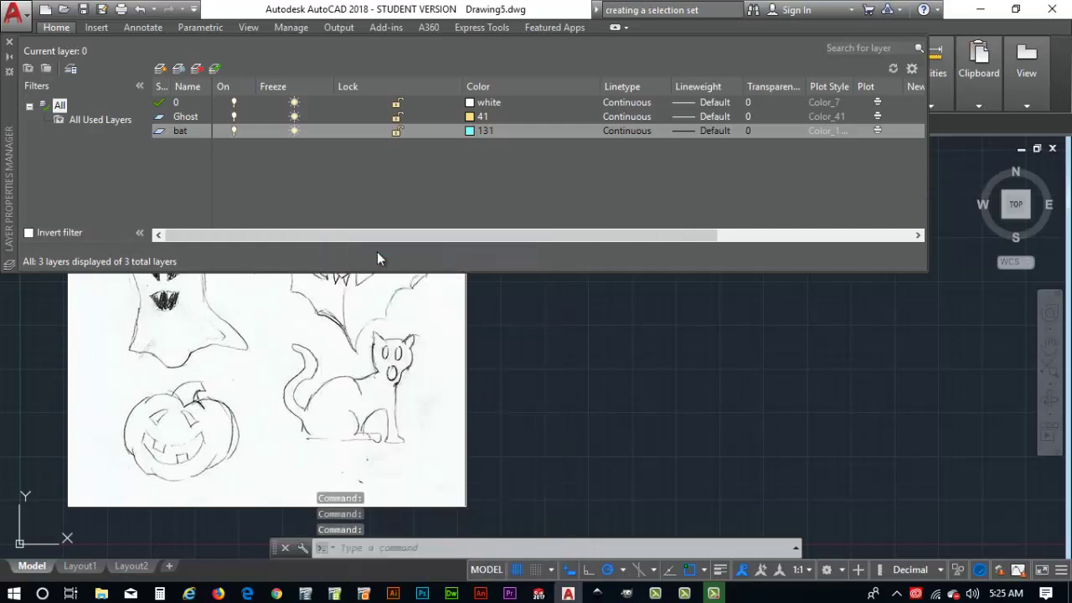
type("cat")
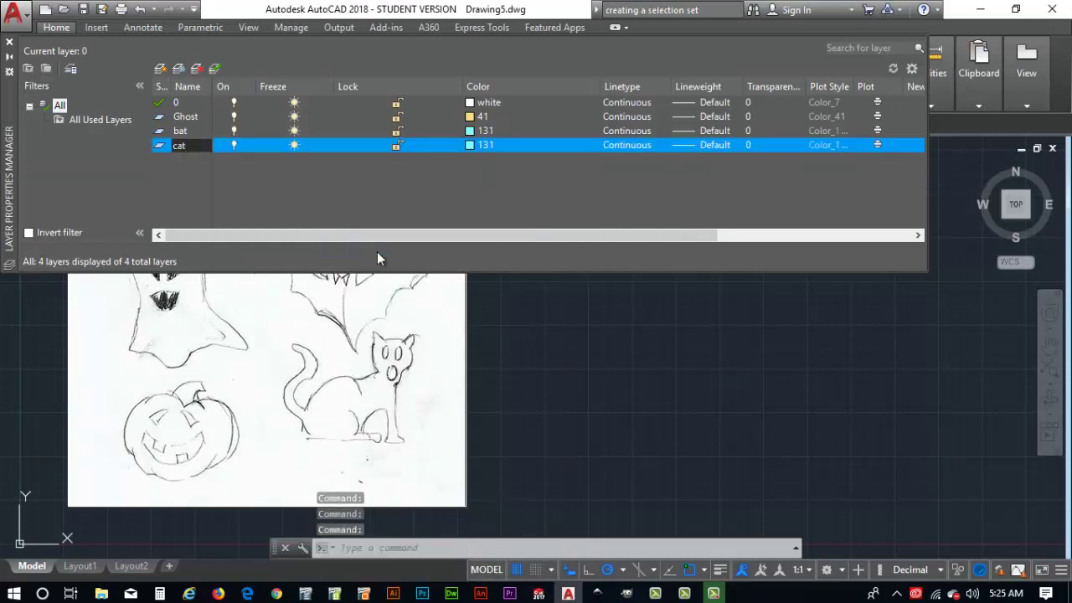
left_click(470, 147)
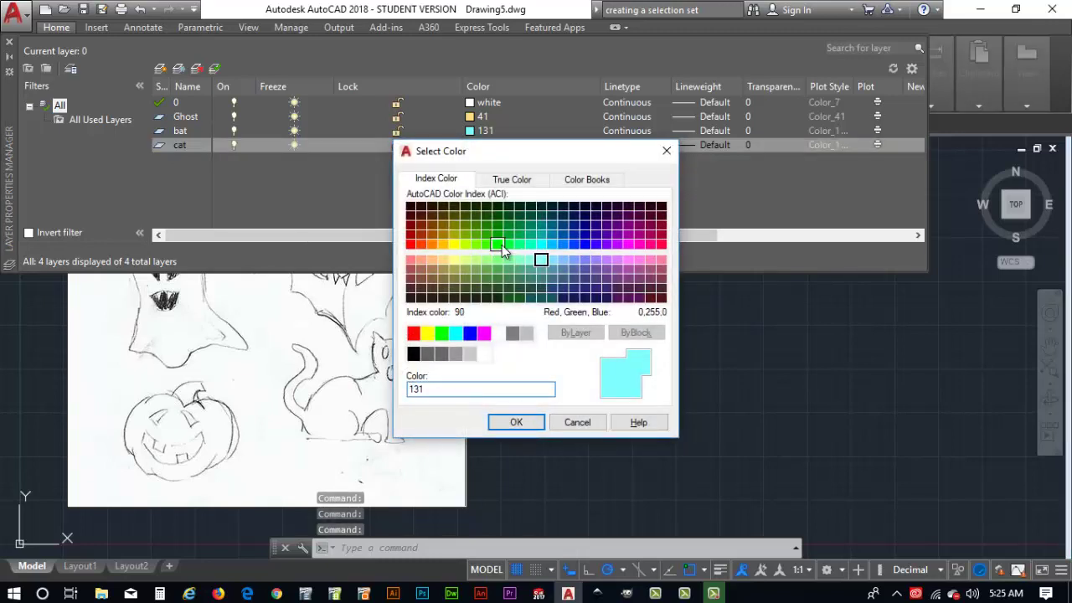
left_click(497, 244)
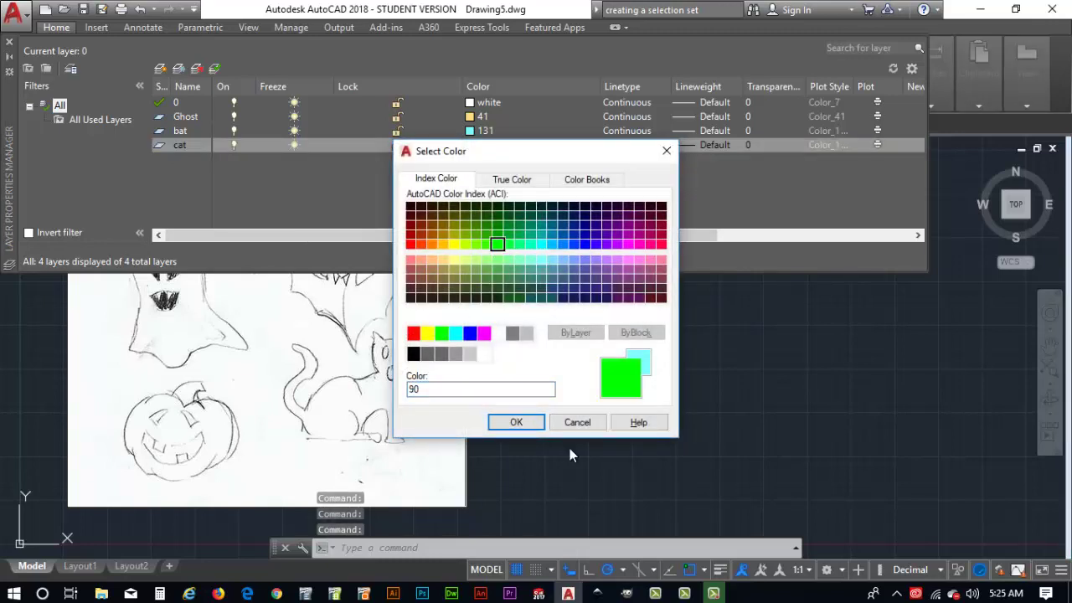
left_click(516, 423)
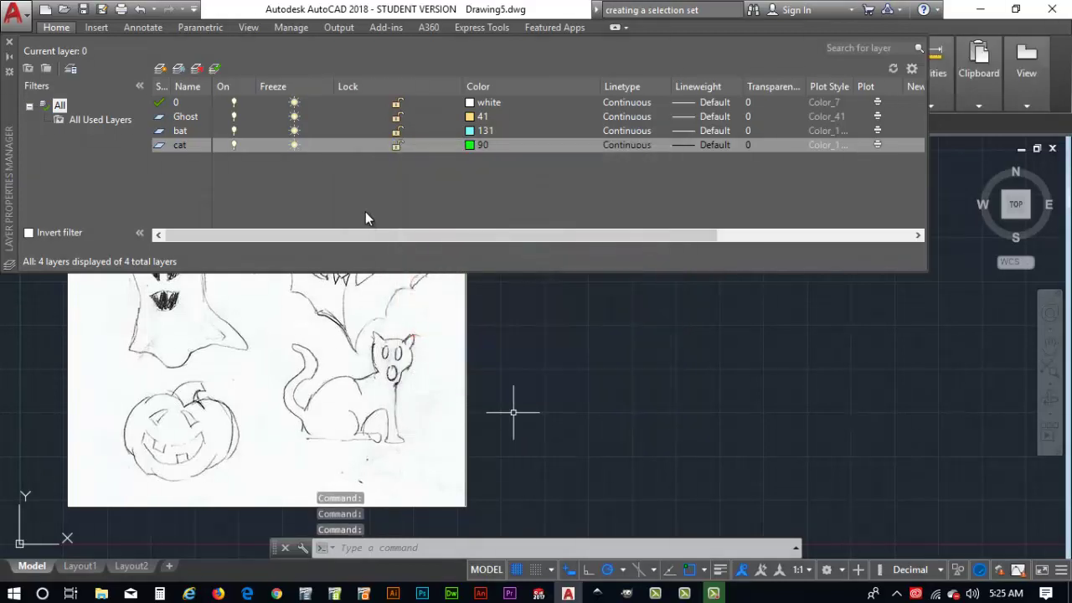
Add a layer named jack, set its color to index 30, and close the layer properties
right_click(372, 196)
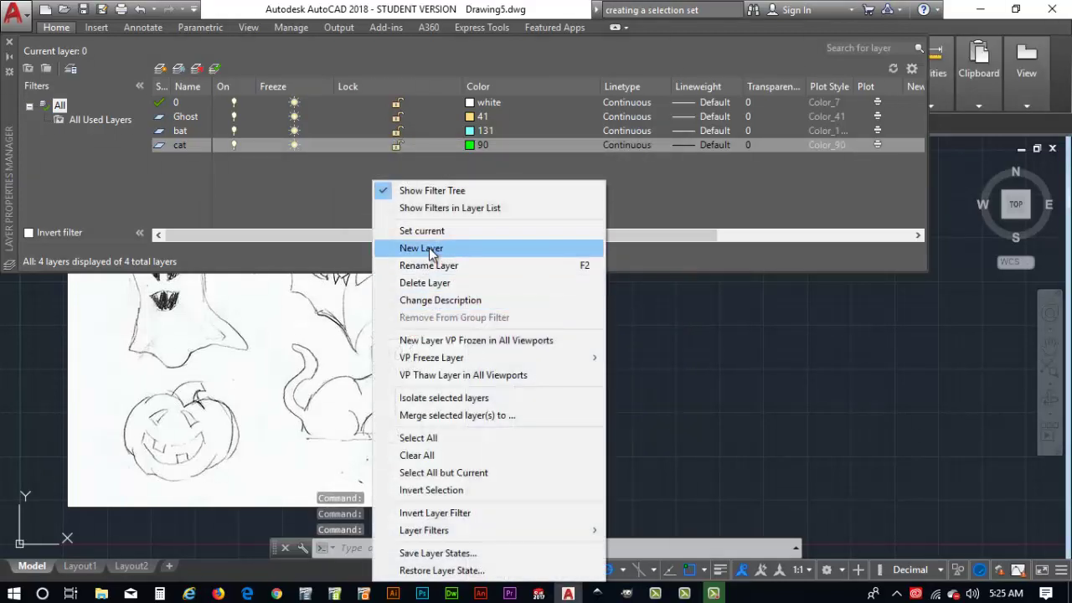
left_click(371, 233)
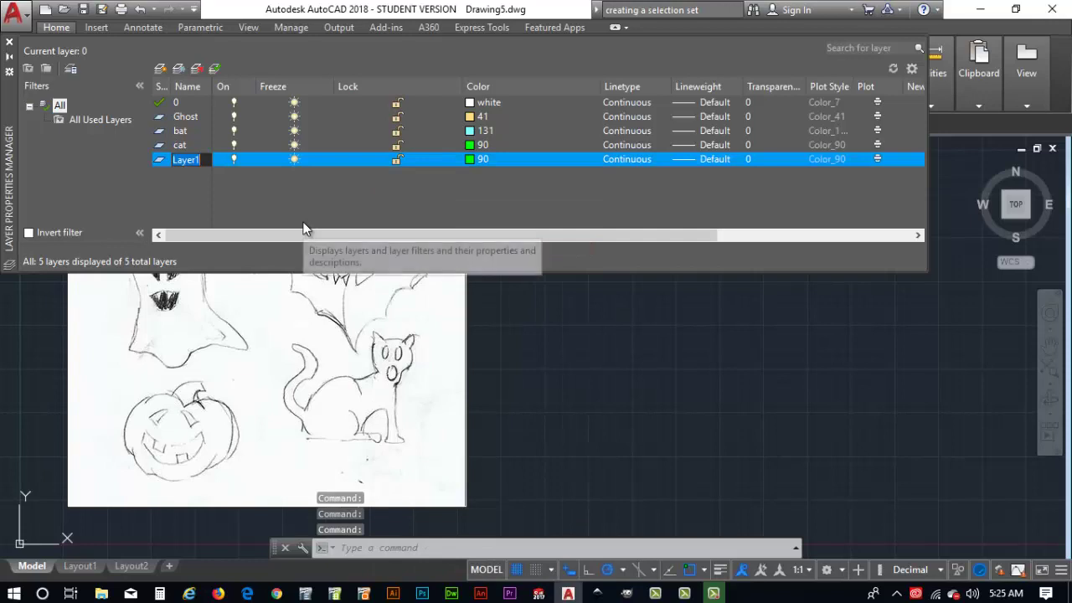
type("jack")
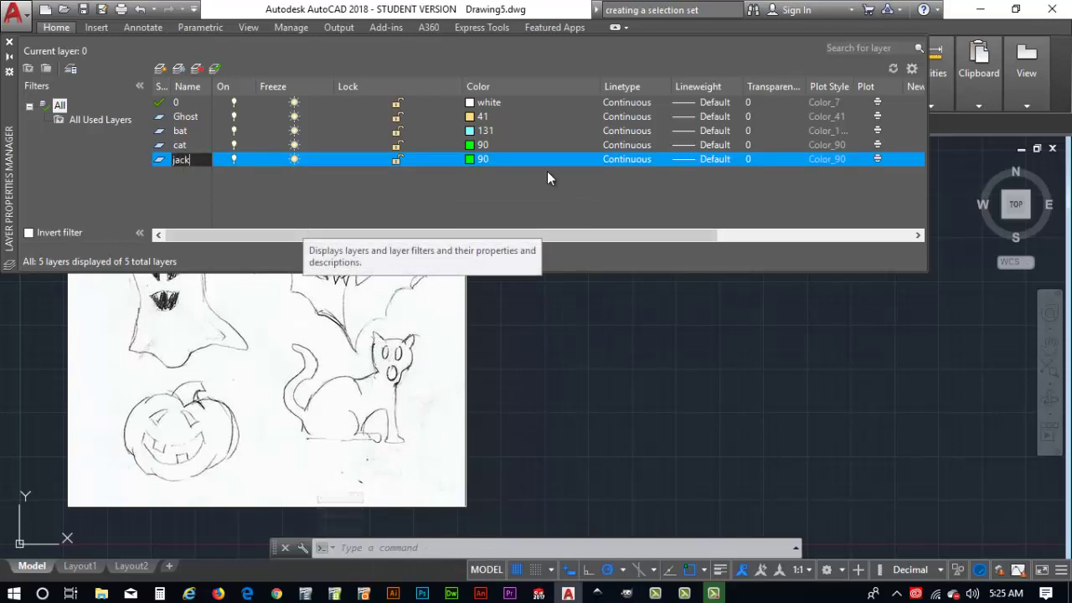
key("Return")
left_click(468, 156)
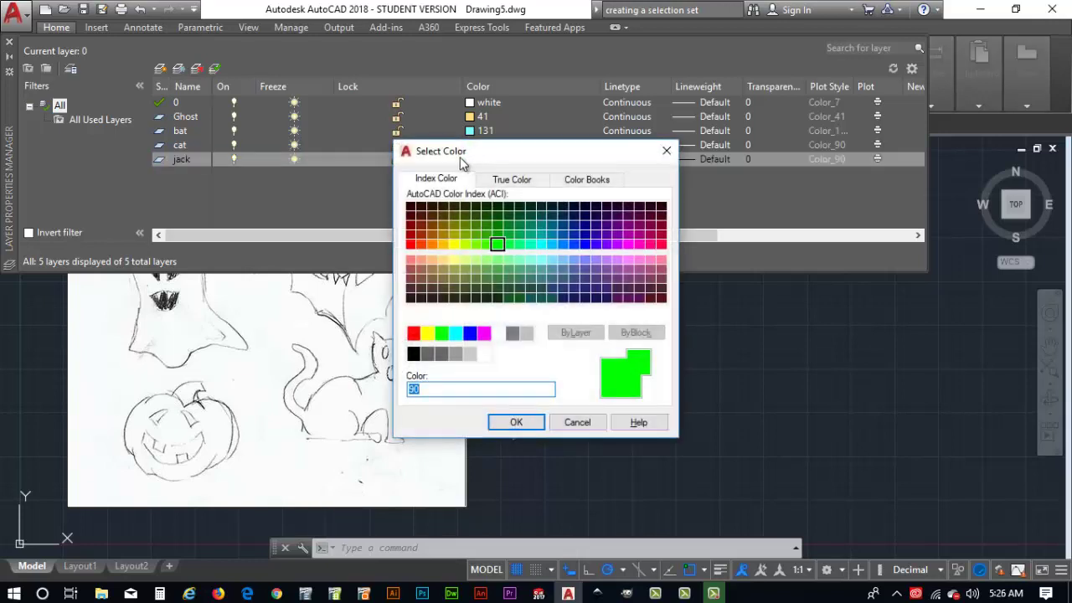
left_click(429, 246)
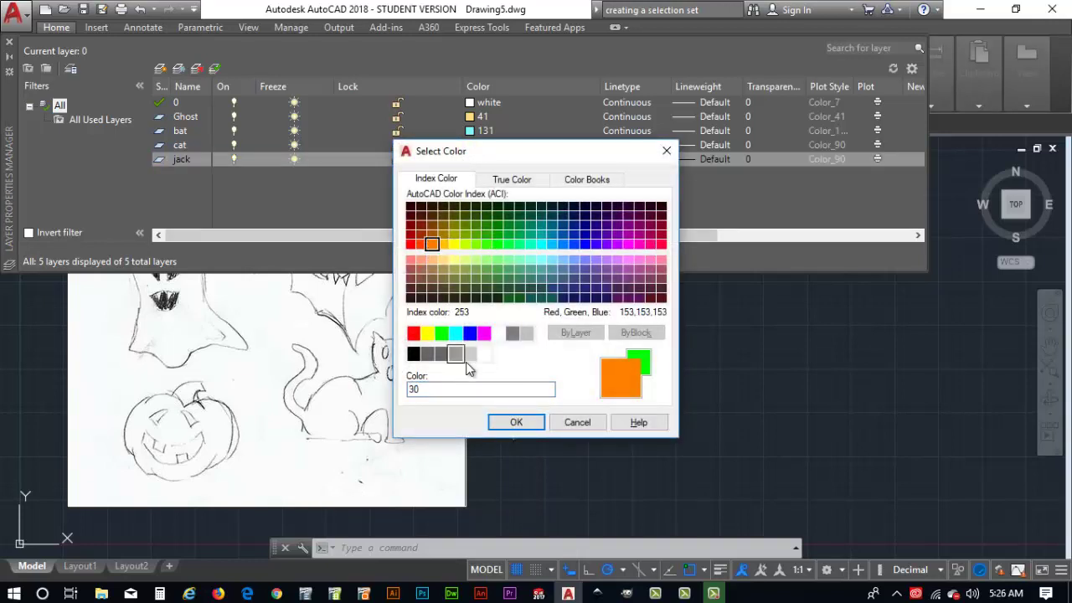
left_click(513, 424)
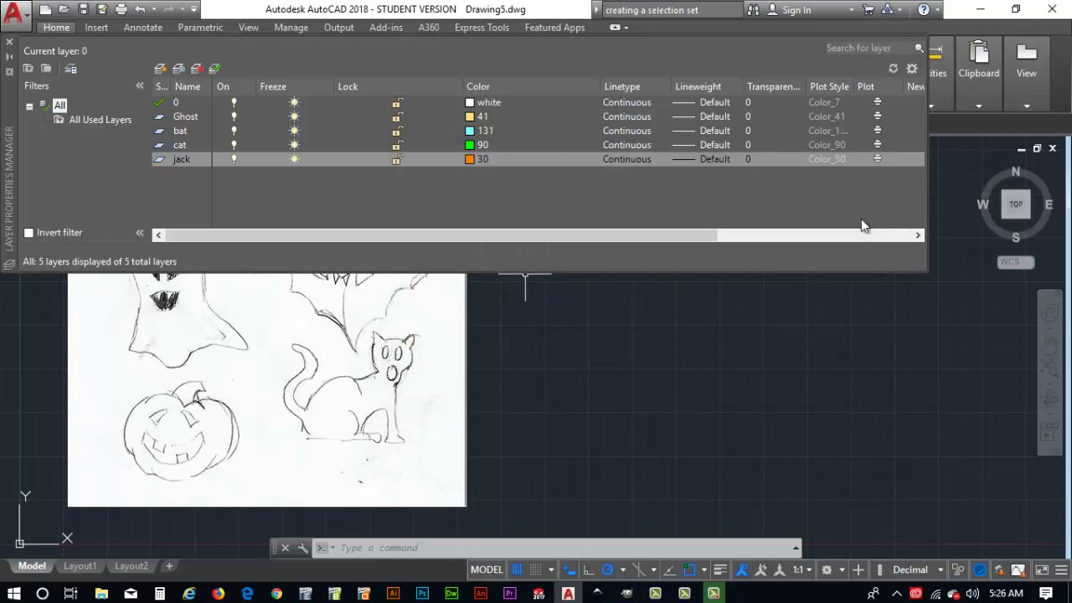
mouse_move(586, 233)
left_mouse_down()
mouse_move(732, 252)
mouse_move(566, 233)
left_mouse_up()
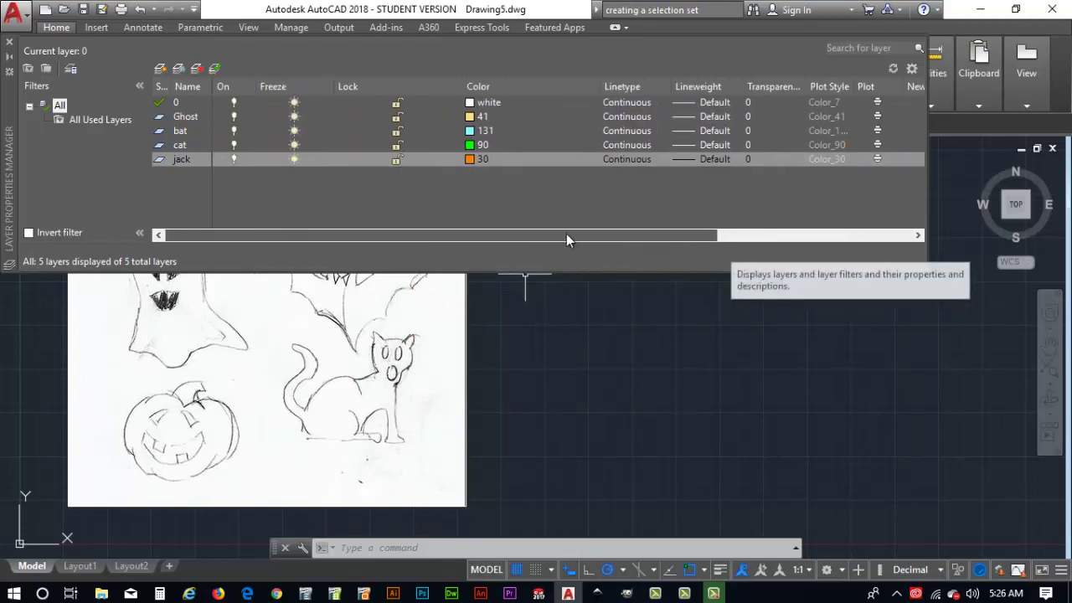
left_click(9, 43)
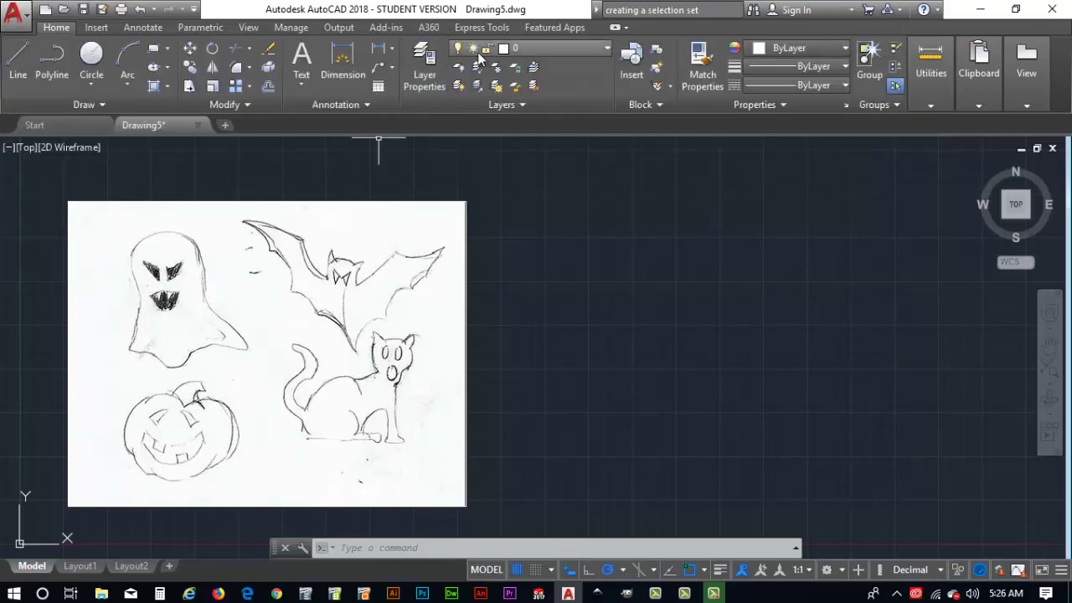
Make the Ghost layer current in the layer properties
left_click(415, 58)
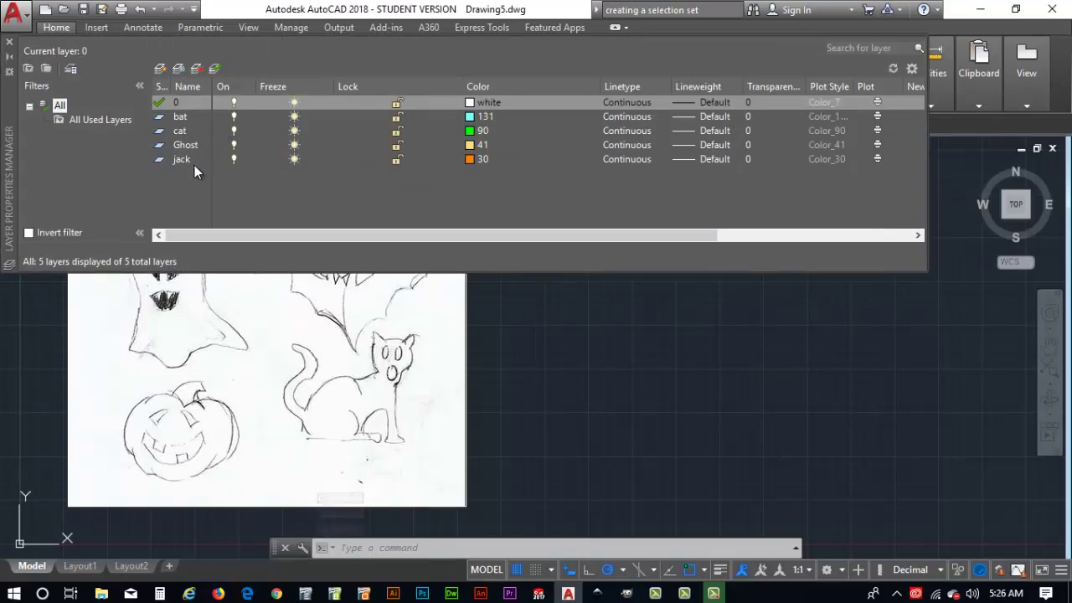
double_click(188, 144)
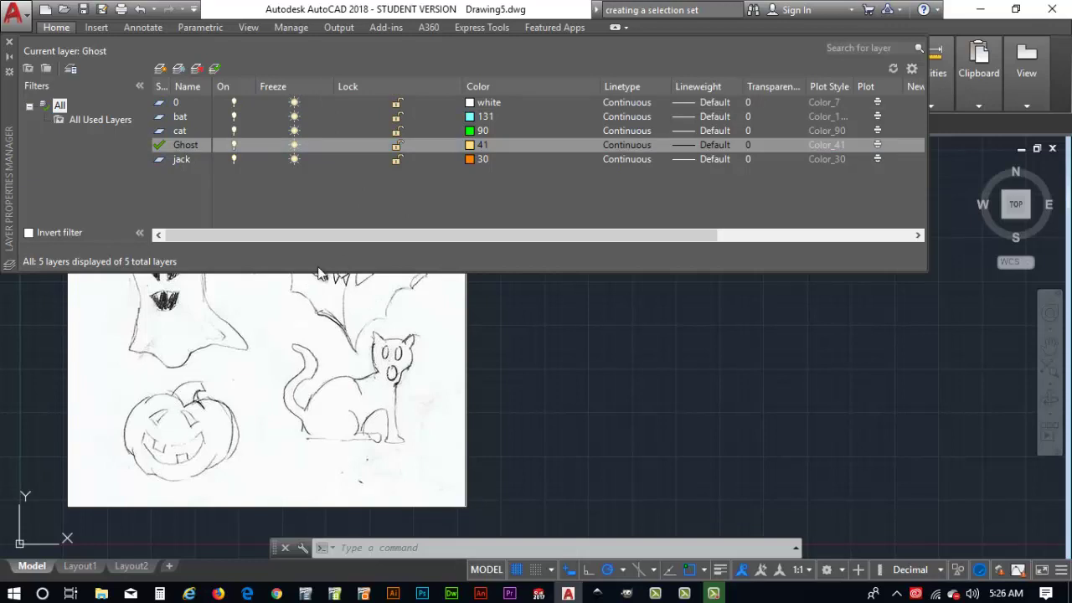
left_click(10, 44)
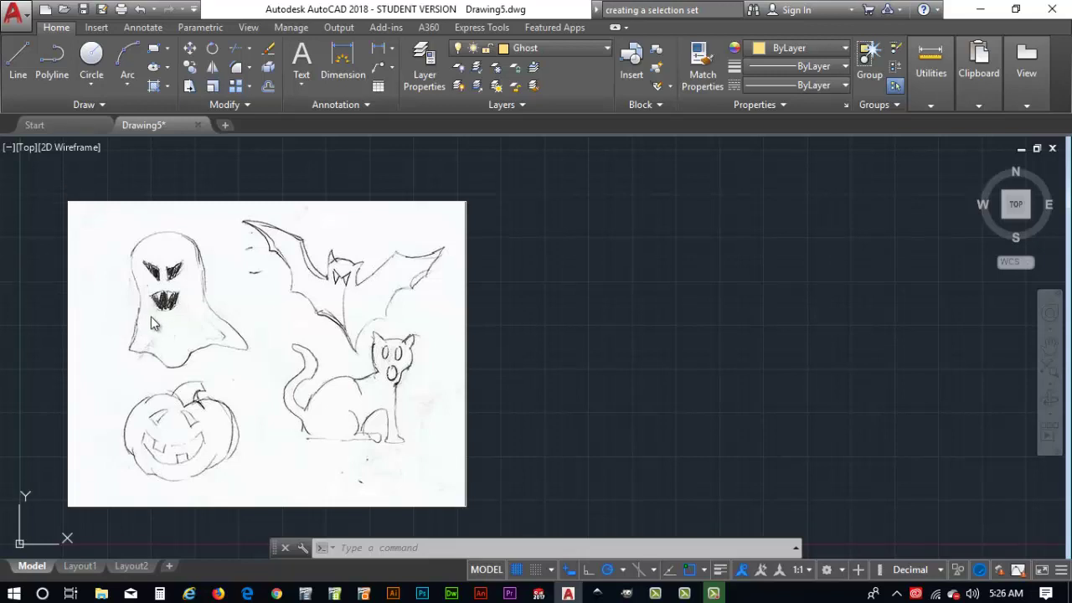
Draw a freehand open practice spline through six fit points in the empty space beside the ghost and pumpkin sketches
left_click_drag(141, 328, 515, 326)
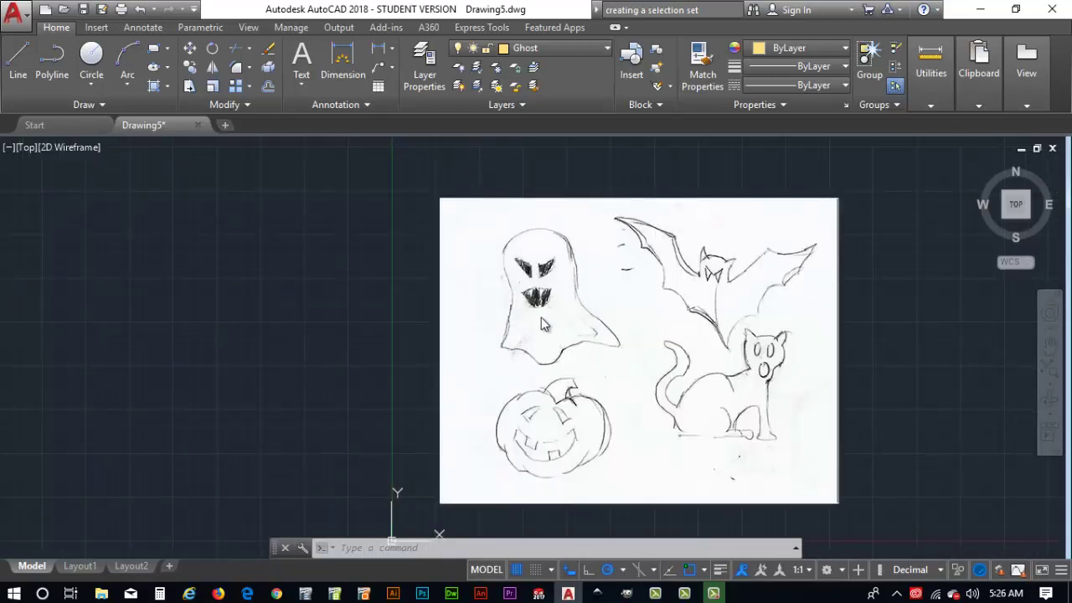
scroll(561, 311, "up", 2)
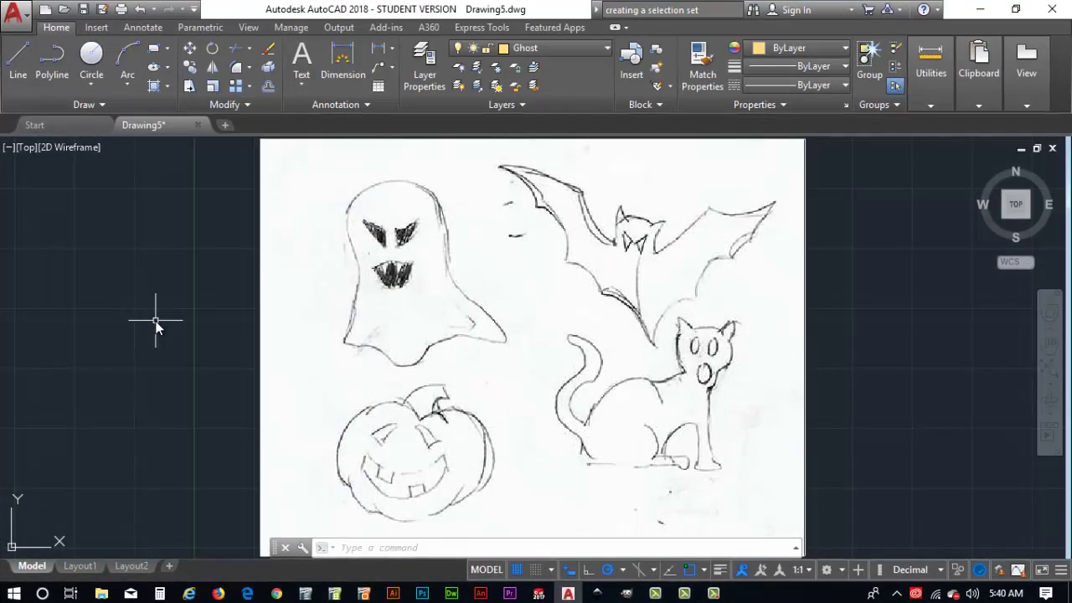
type("SPL")
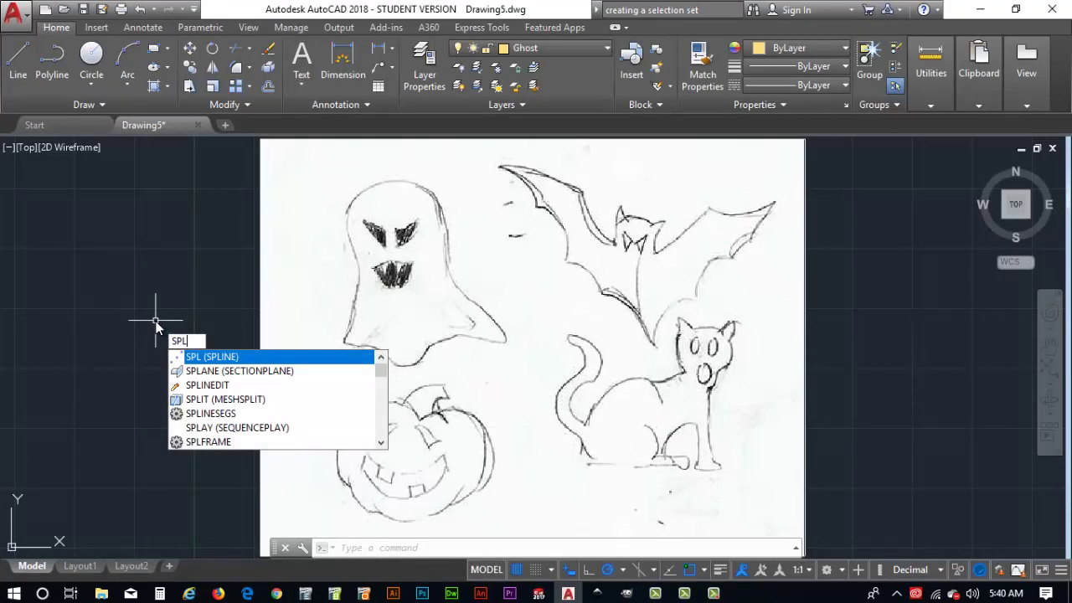
key("Return")
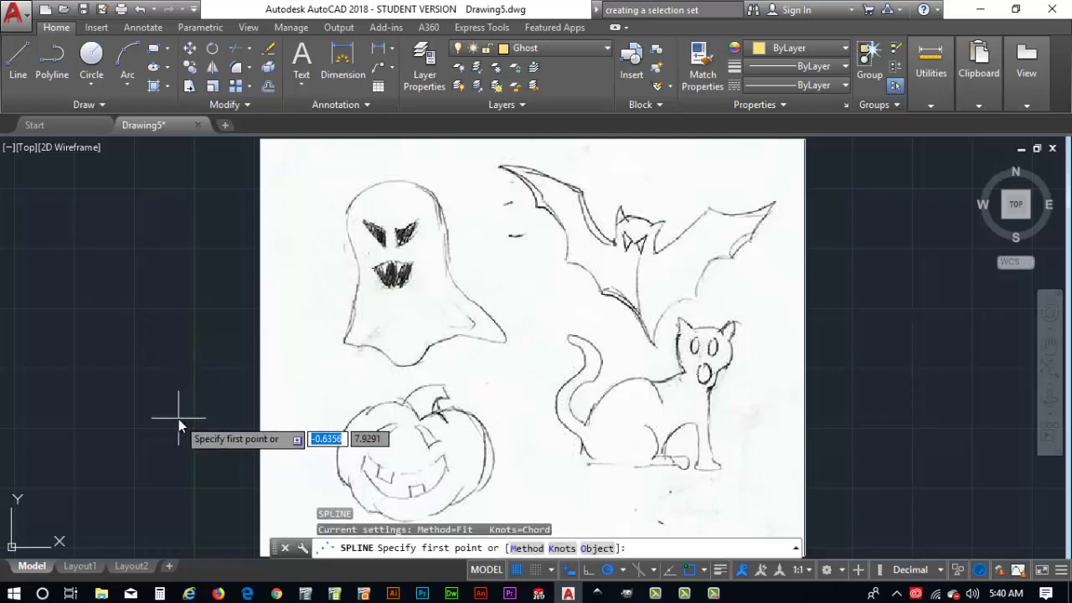
left_click(85, 380)
left_click(152, 287)
left_click(200, 314)
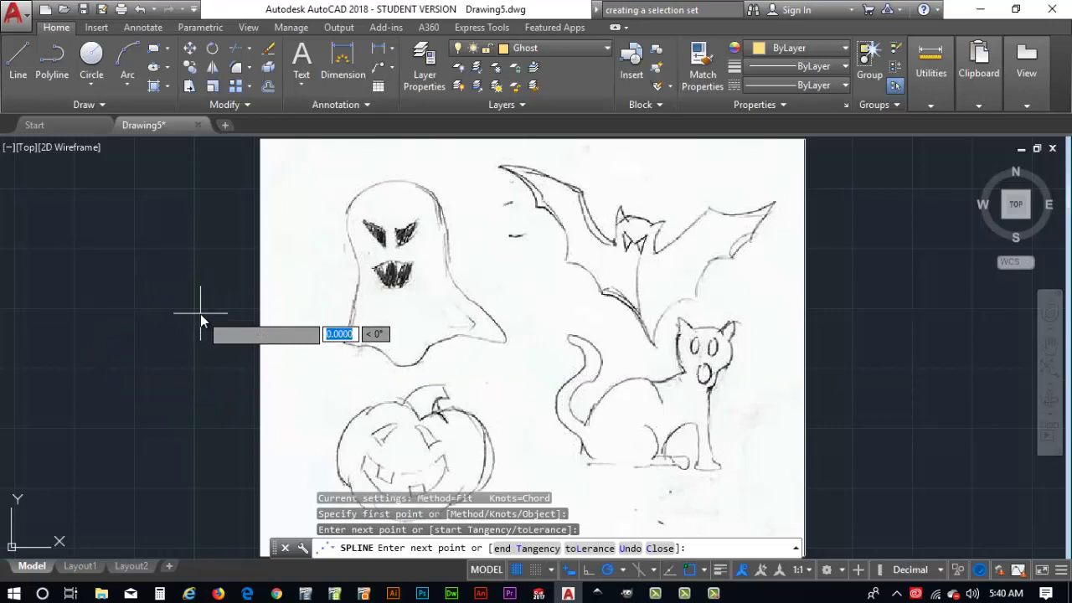
left_click(189, 433)
left_click(134, 439)
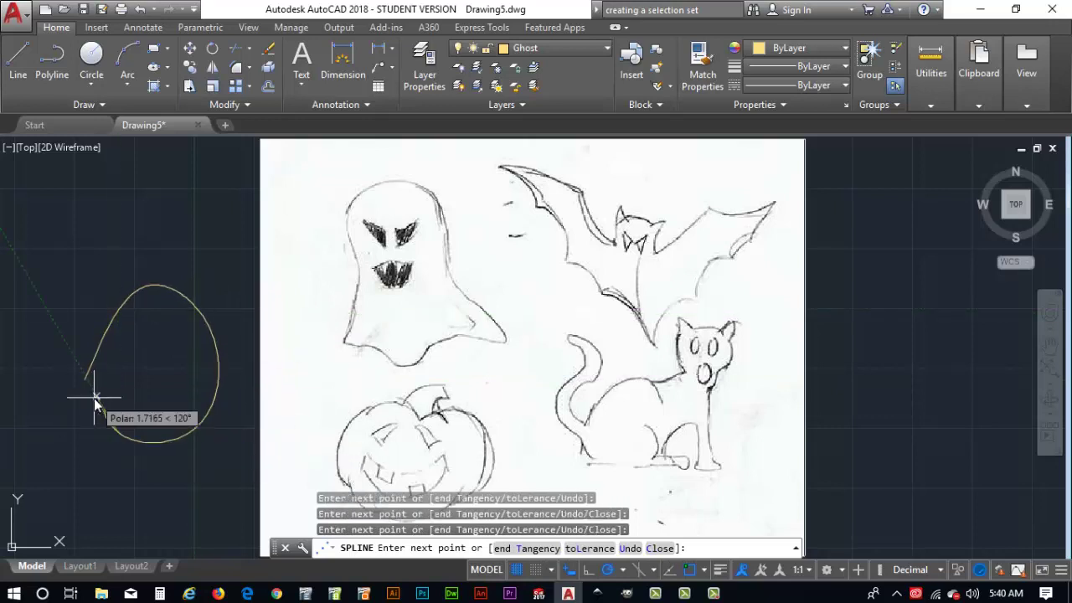
left_click(72, 442)
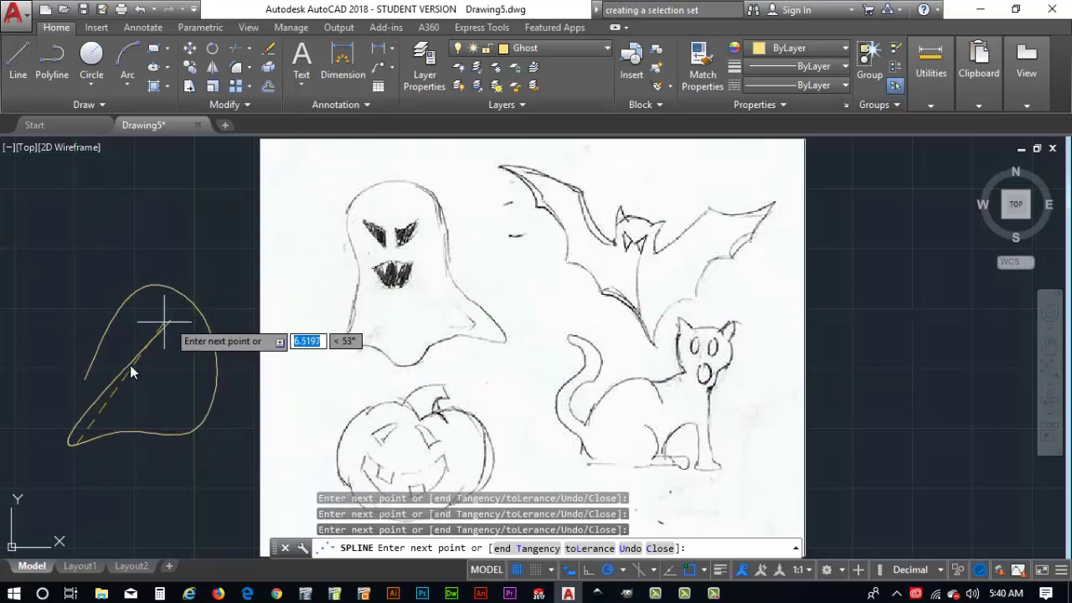
key("Return")
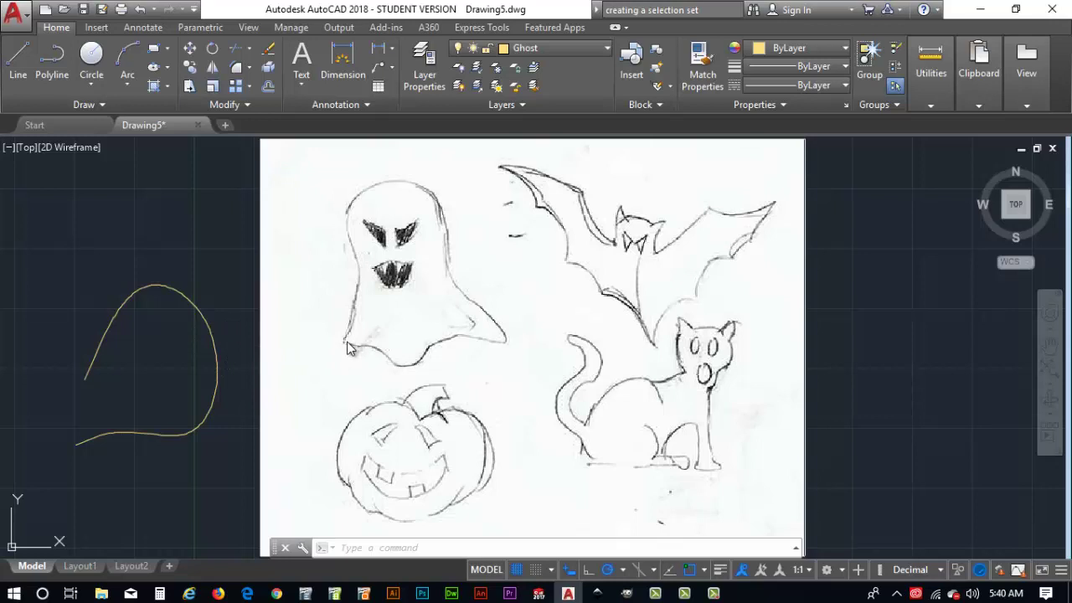
Switch to Photoshop and invert the colors of the IMG.bmp sketch image
scroll(347, 348, "up", 10)
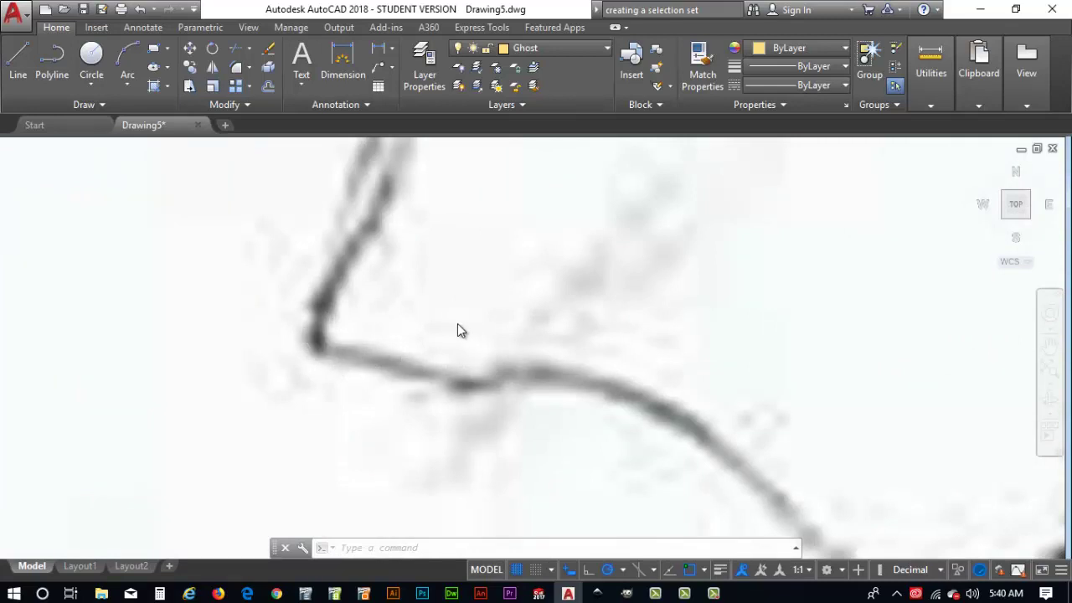
scroll(453, 331, "down", 10)
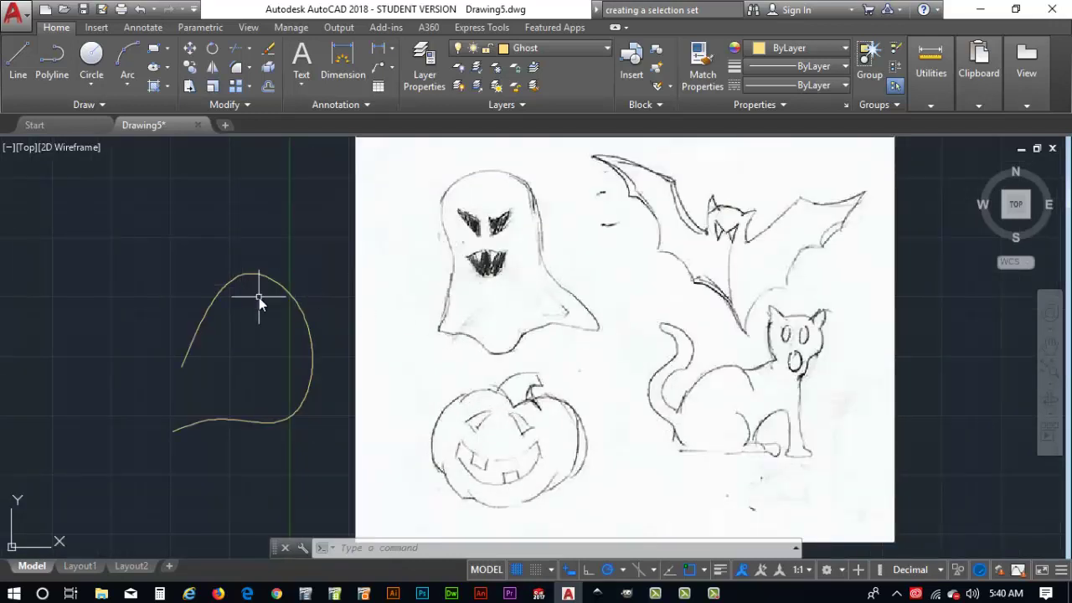
left_click(422, 593)
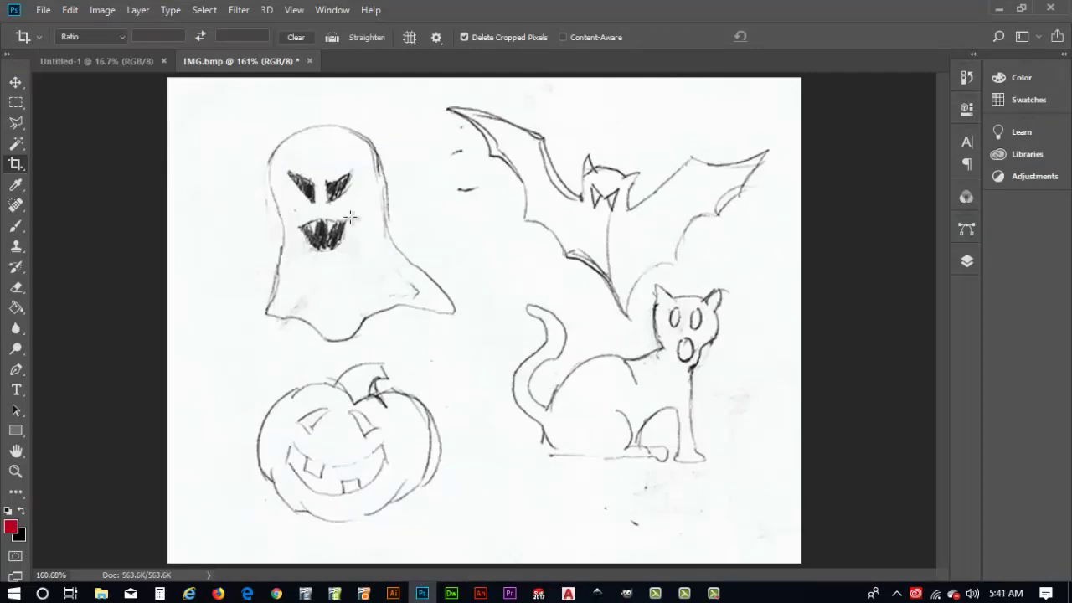
left_click(101, 10)
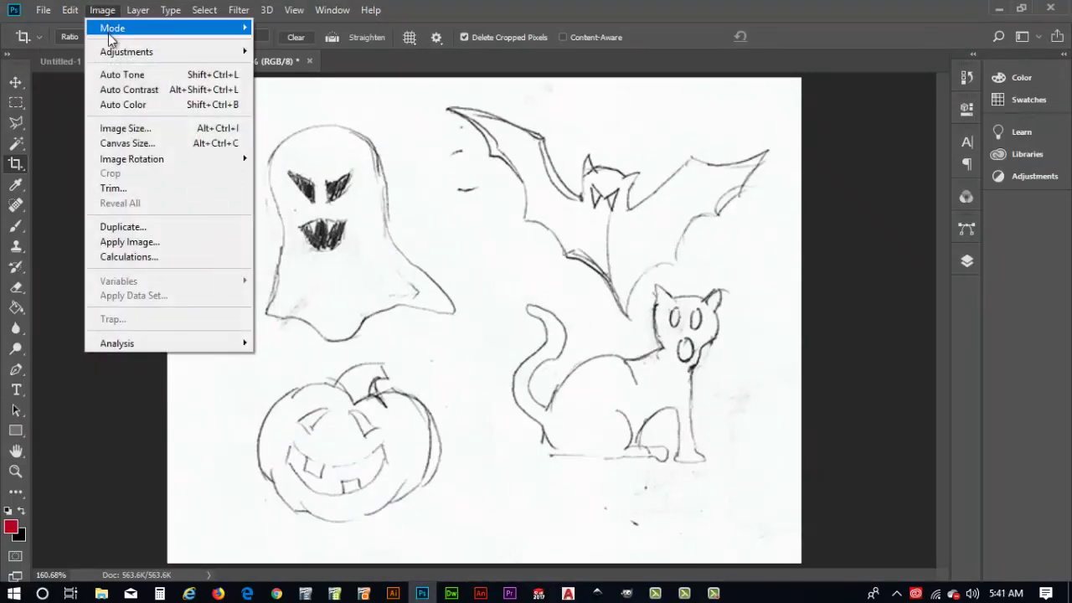
mouse_move(110, 34)
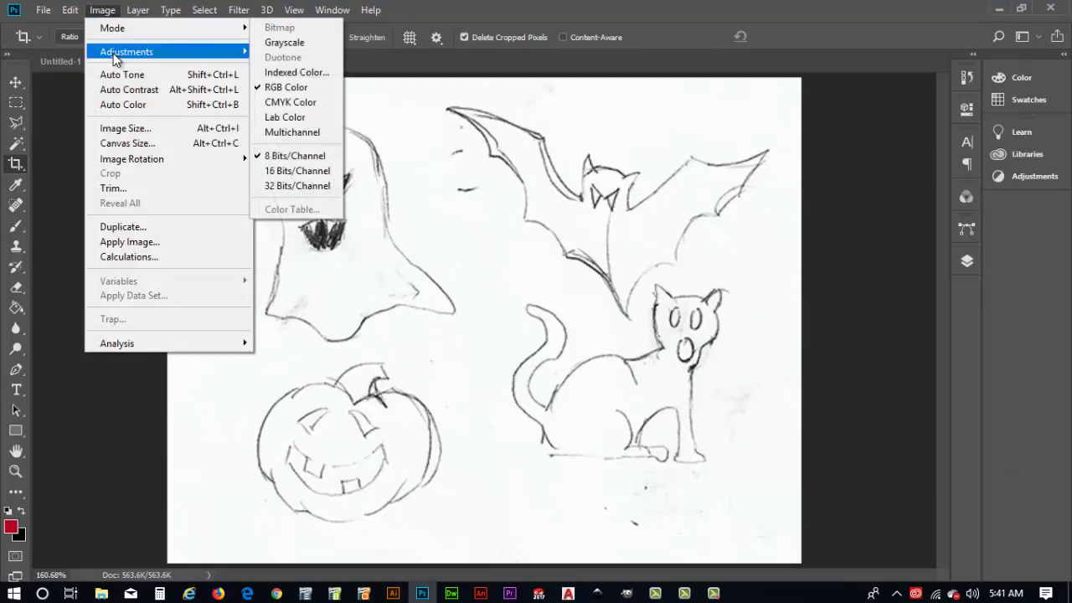
mouse_move(115, 53)
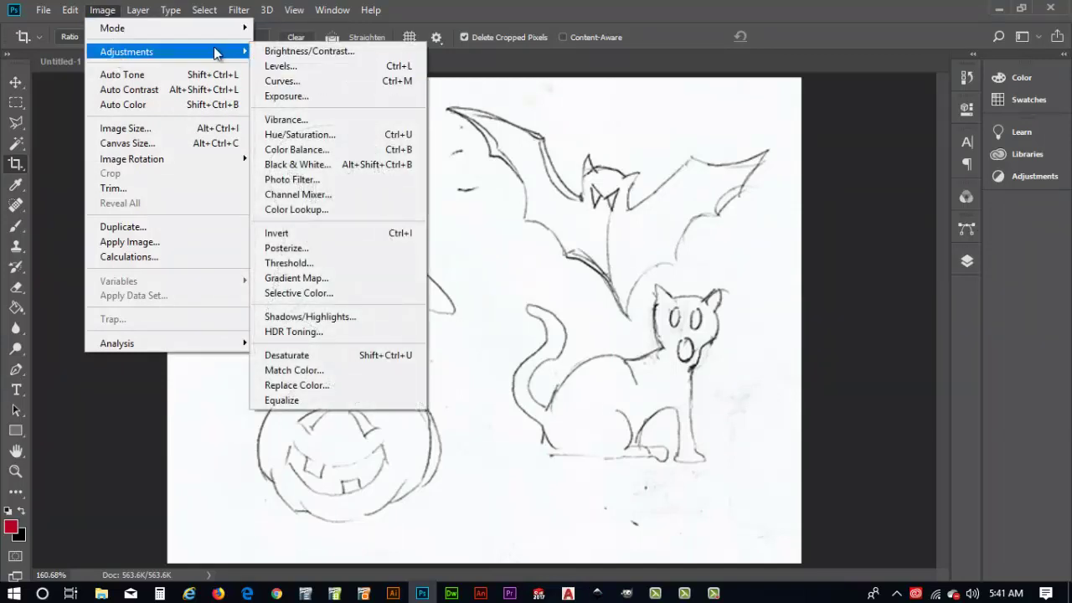
left_click(307, 235)
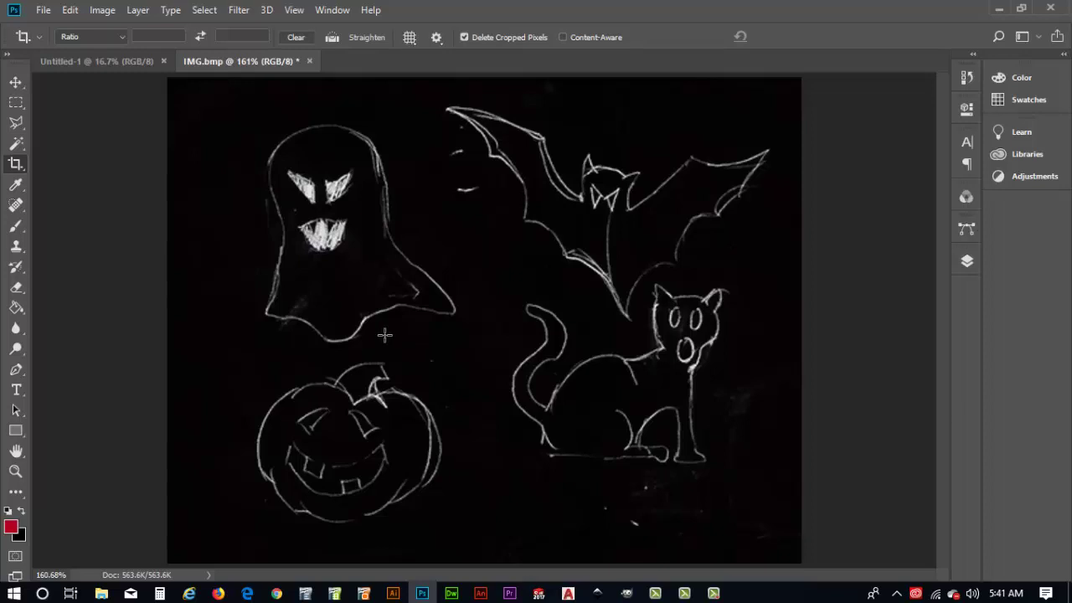
Export the inverted image for web as the JPEG halloween-art-002.jpg in the jack-o-lanterns folder, and return to AutoCAD
left_click(46, 10)
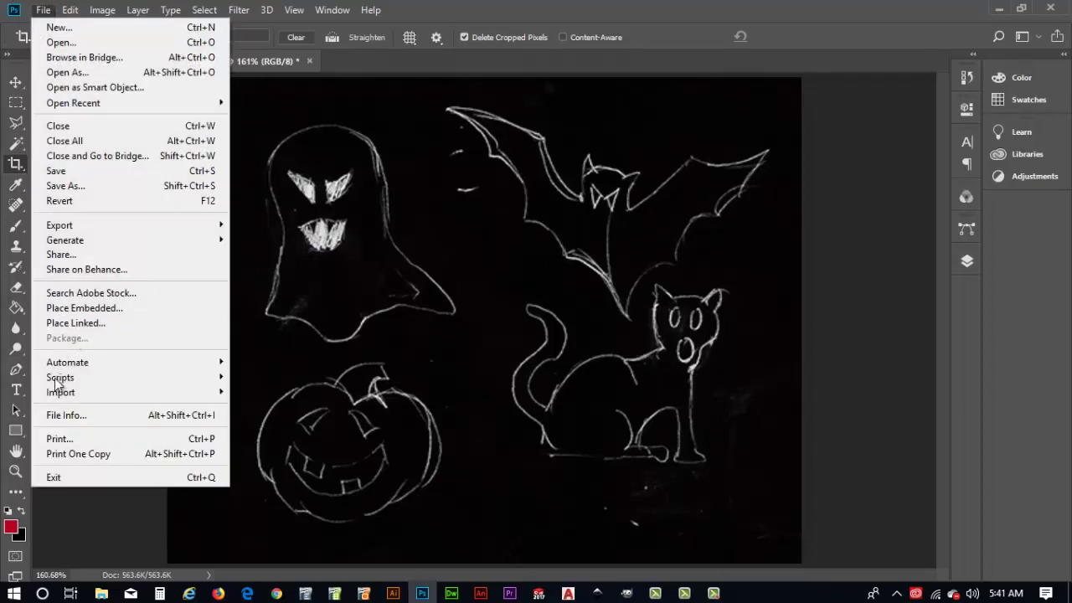
mouse_move(67, 224)
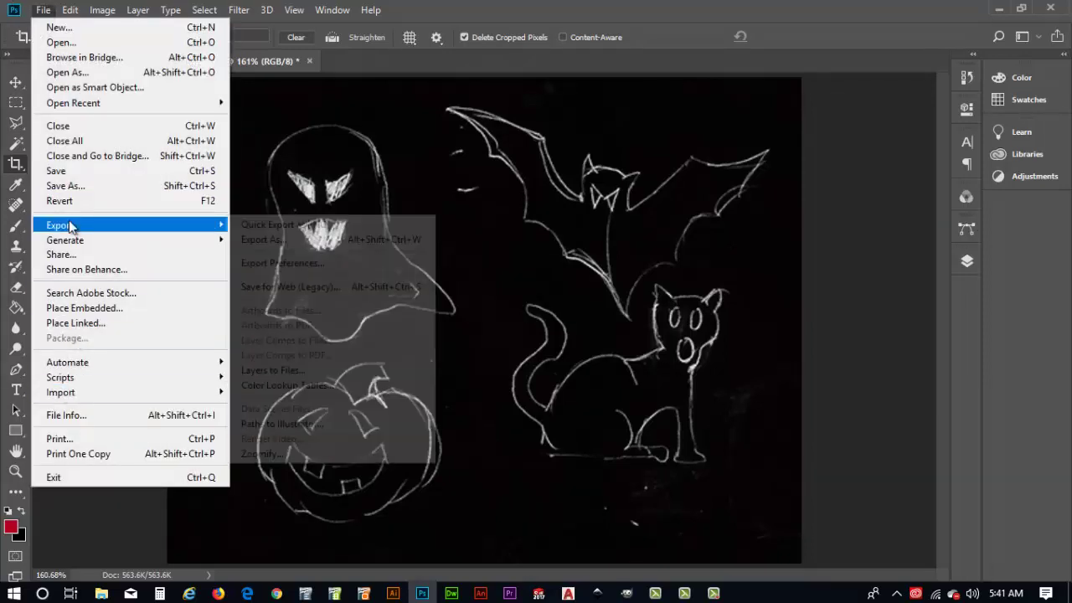
left_click(281, 287)
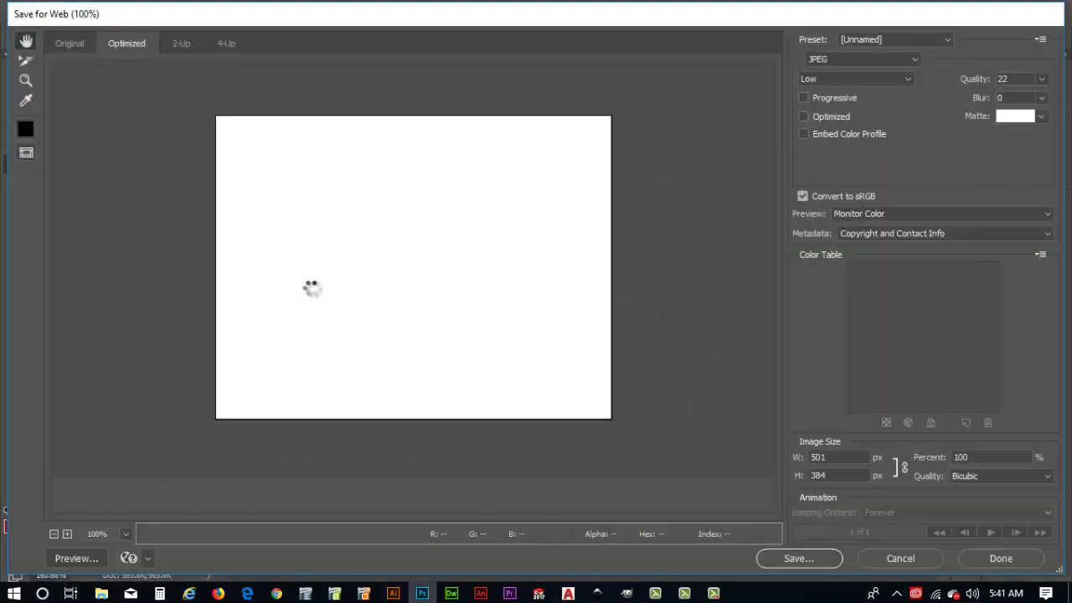
left_click(784, 559)
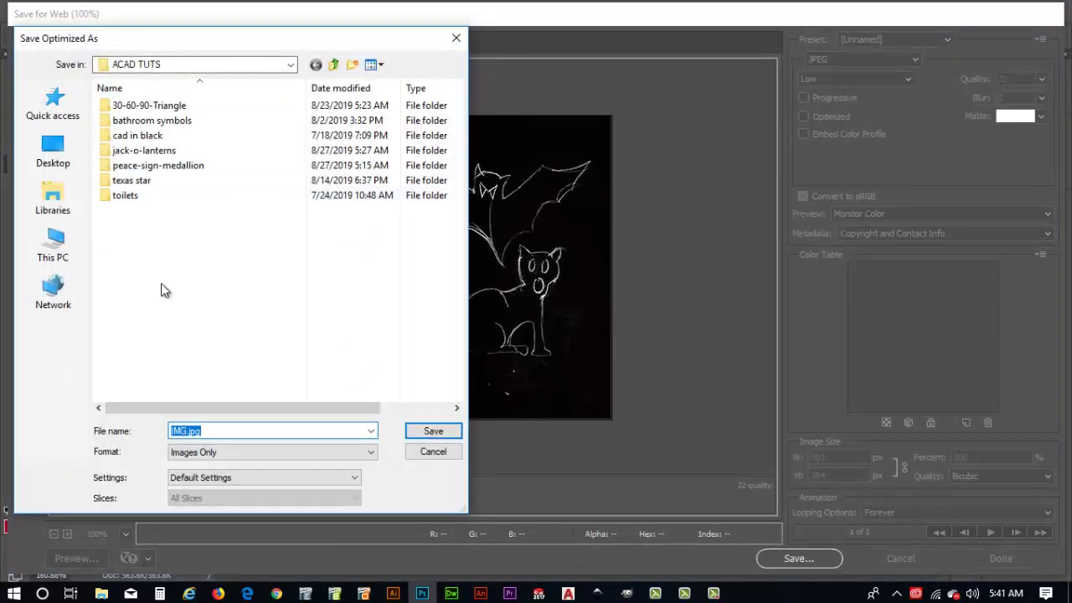
double_click(140, 153)
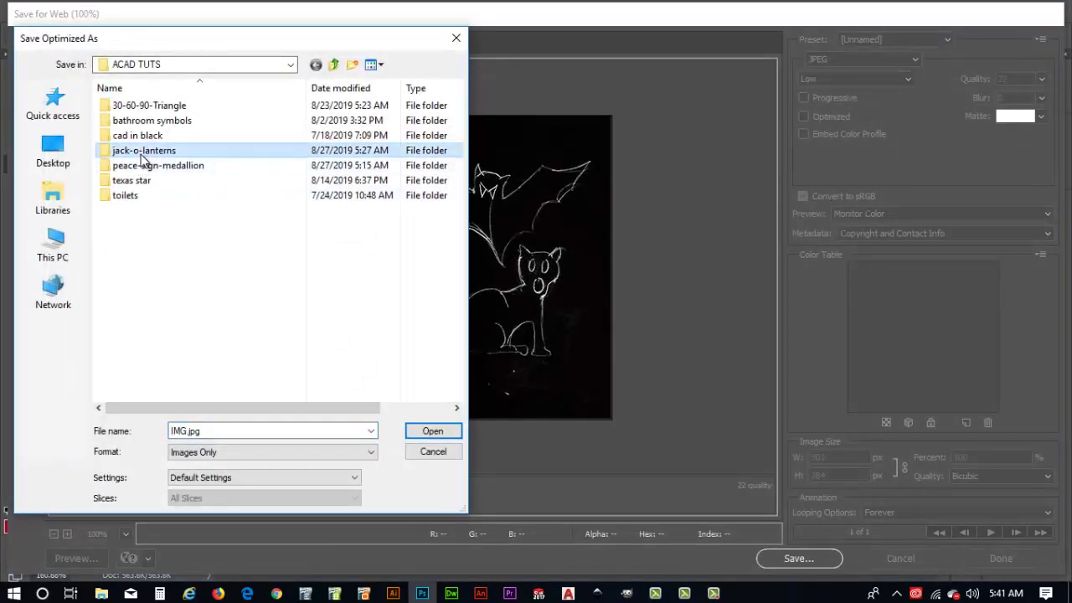
left_click(150, 171)
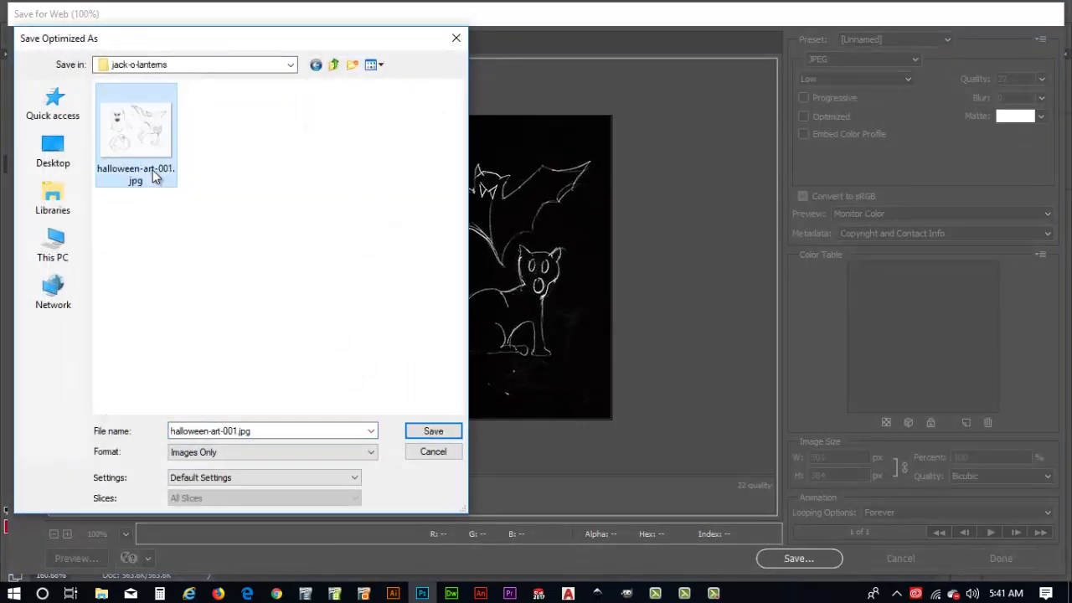
left_click(237, 431)
left_click(235, 431)
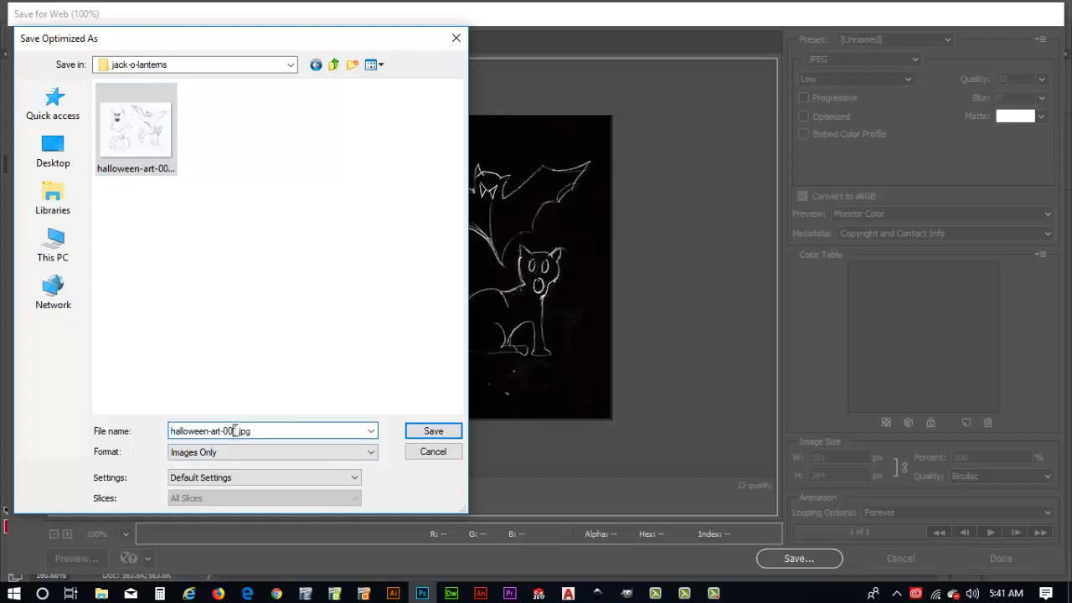
left_click(255, 431, "shift")
type("2")
key("Return")
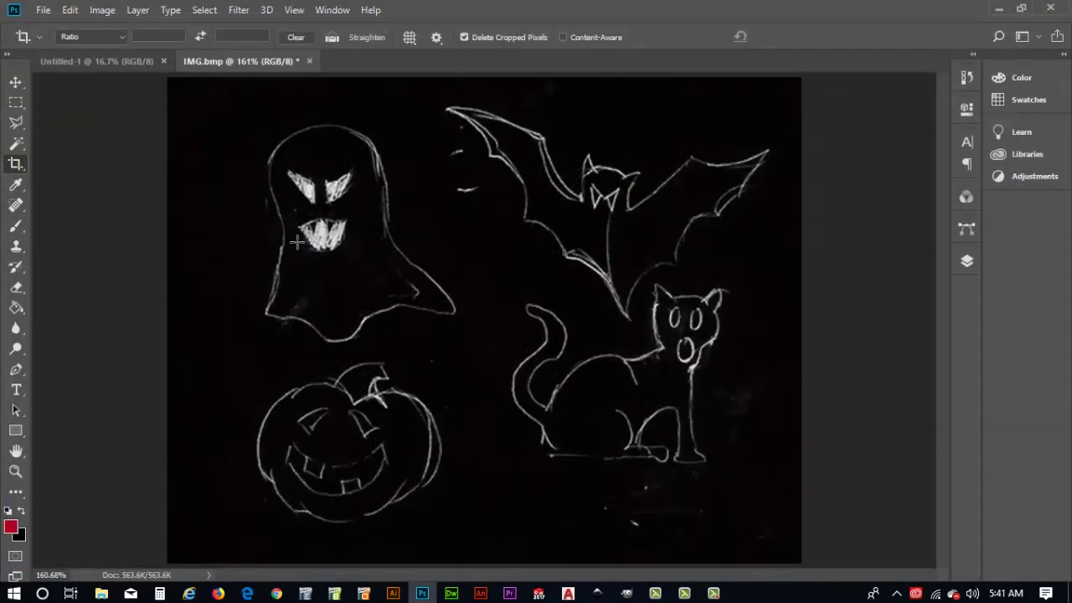
key("alt+Tab")
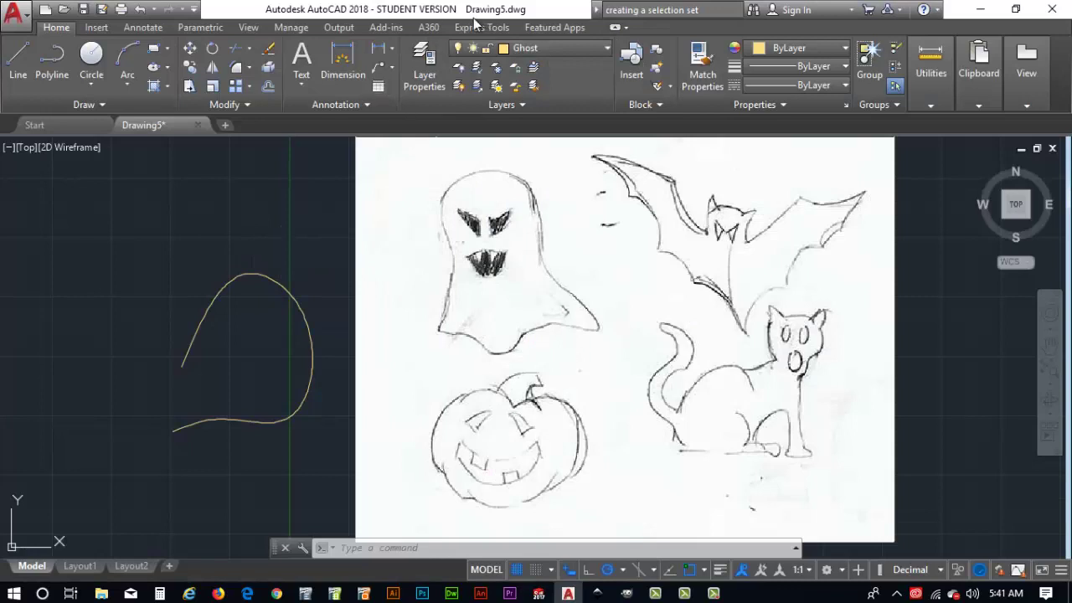
Create a new layer named B&w ART in the layer properties
left_click(427, 66)
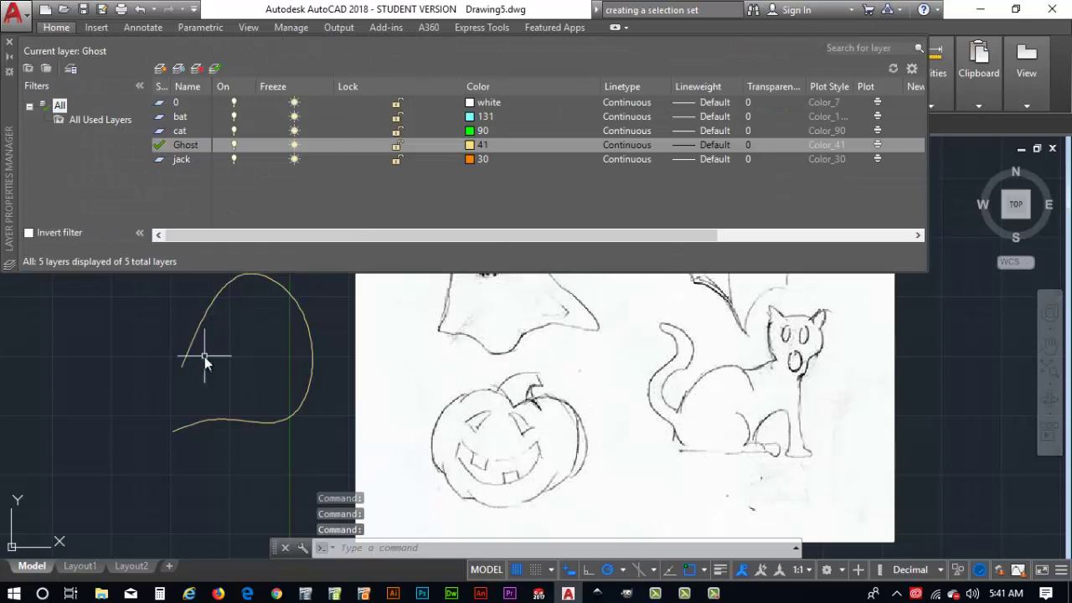
right_click(292, 206)
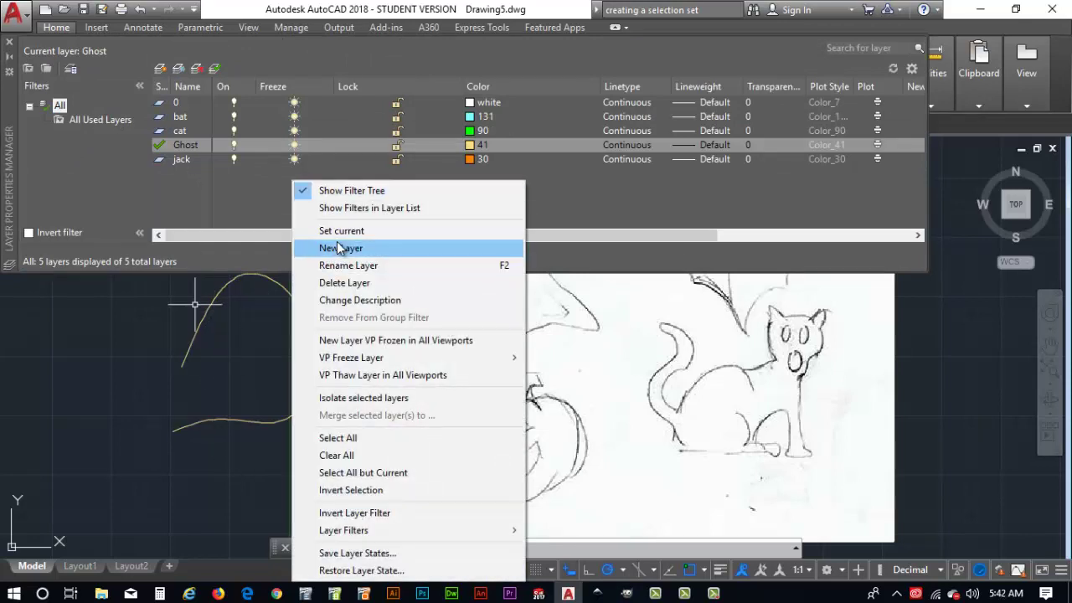
left_click(340, 246)
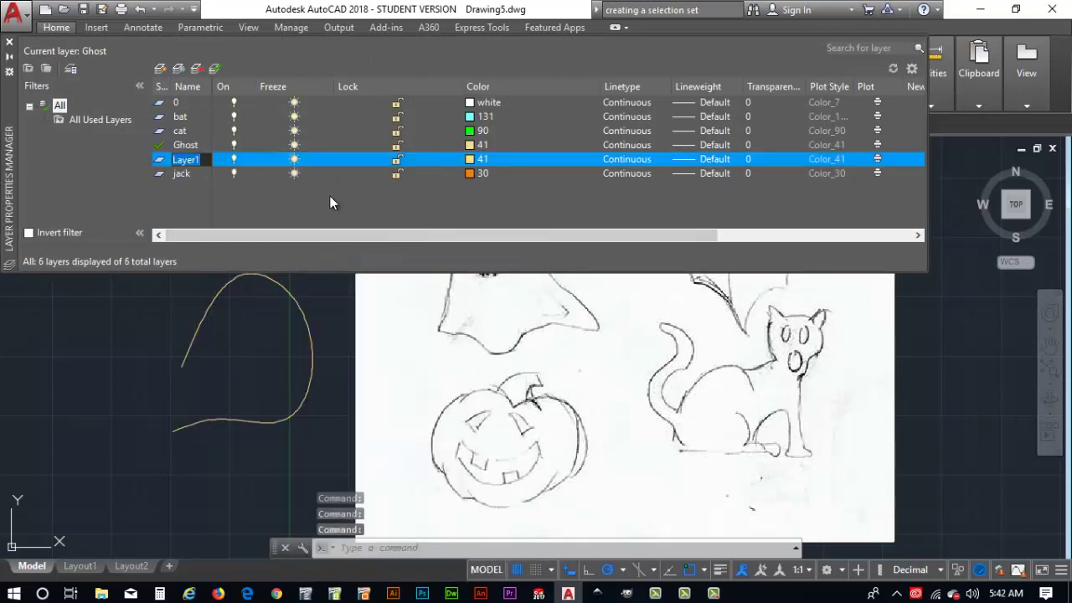
type("B")
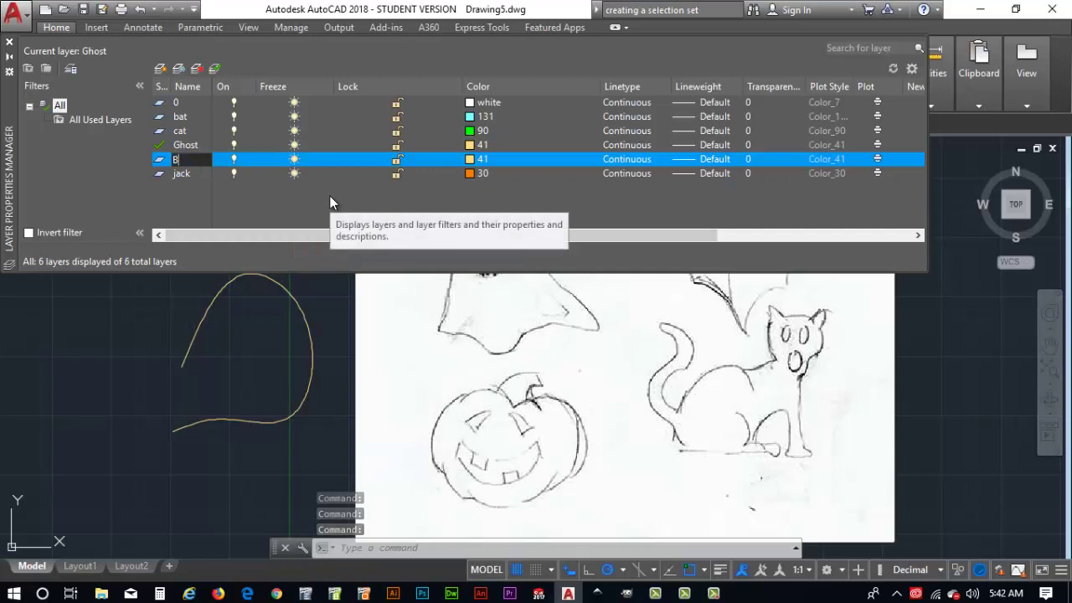
type("&")
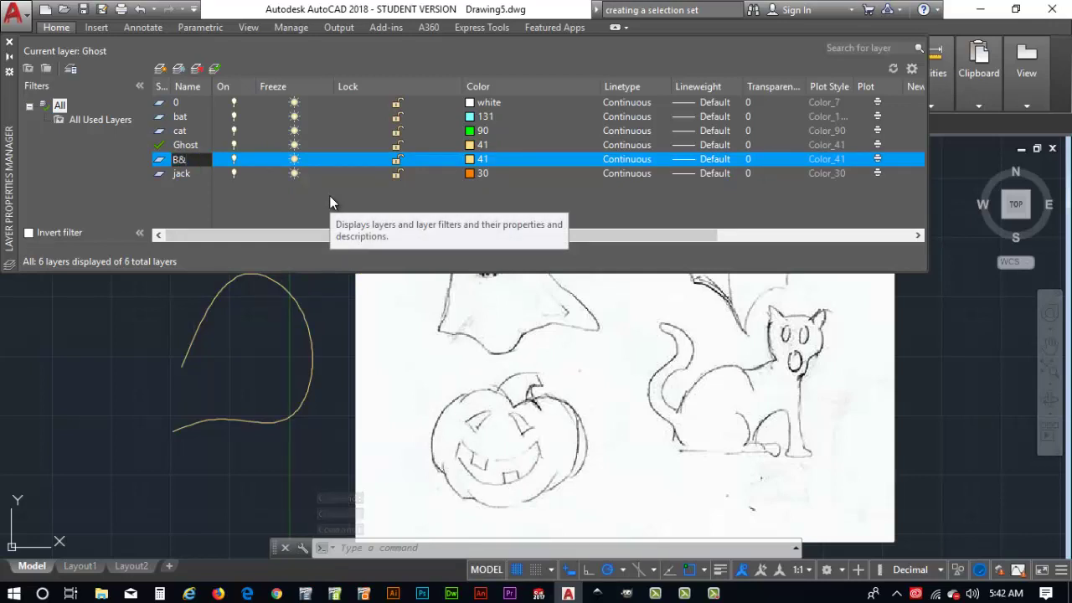
type("w")
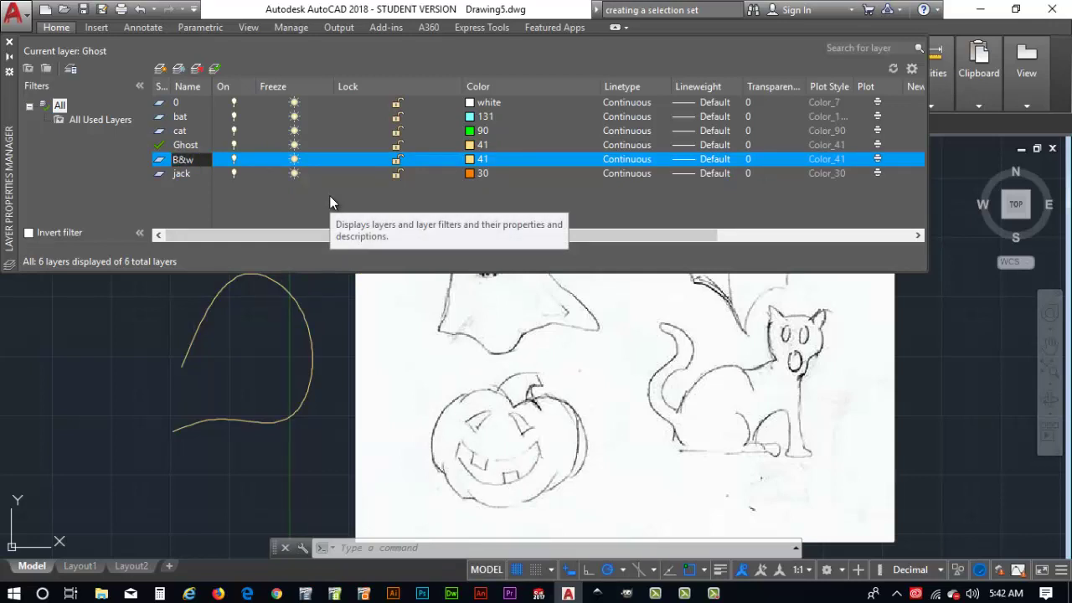
type(" ART")
key("Return")
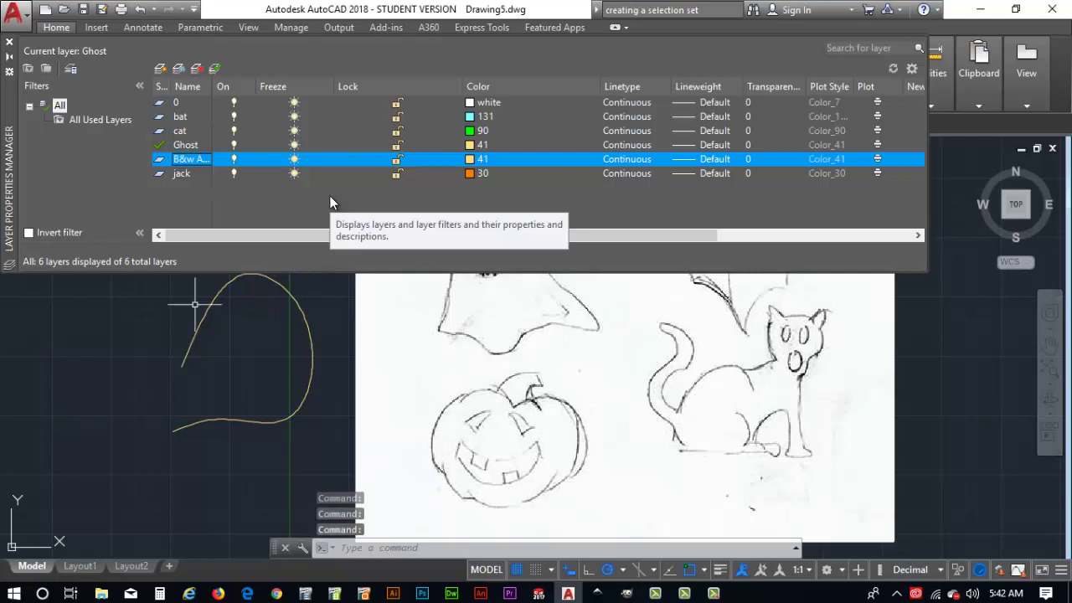
Set the B&w ART layer's color to magenta, index color 220
left_click(470, 164)
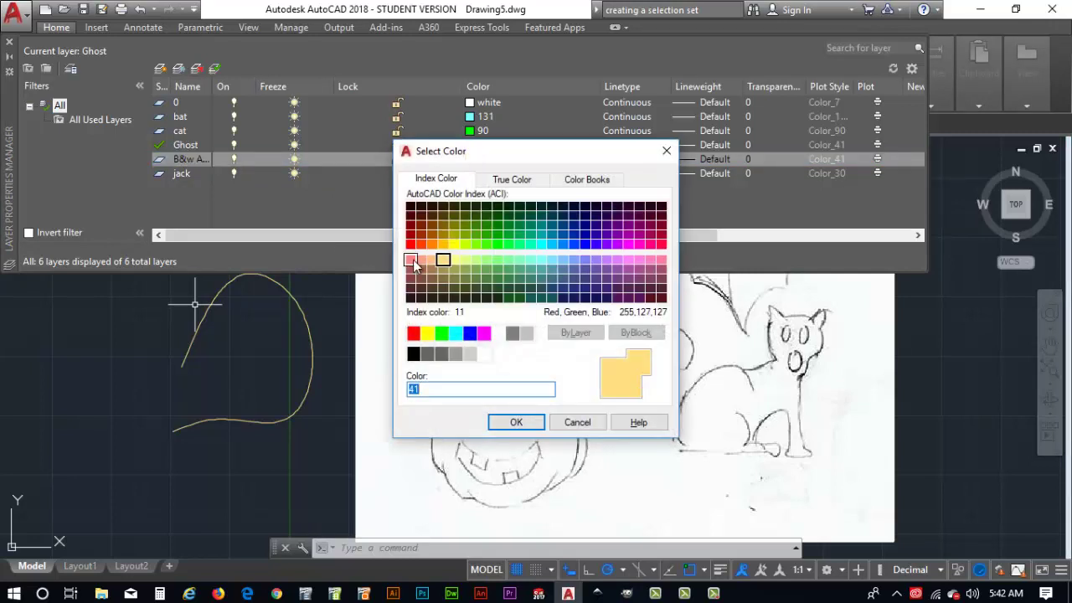
left_click(641, 243)
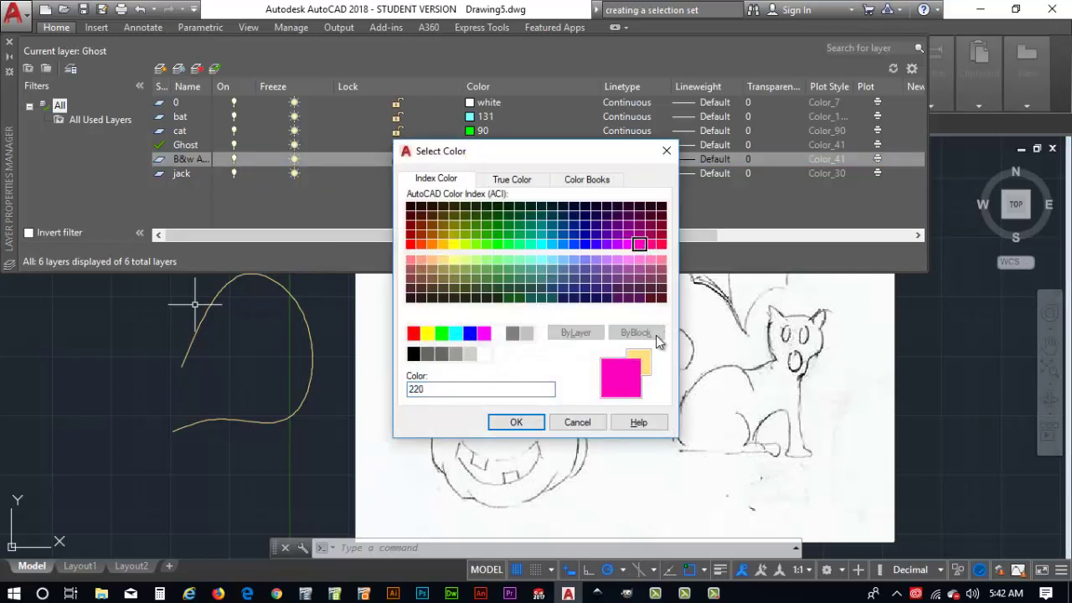
left_click(515, 422)
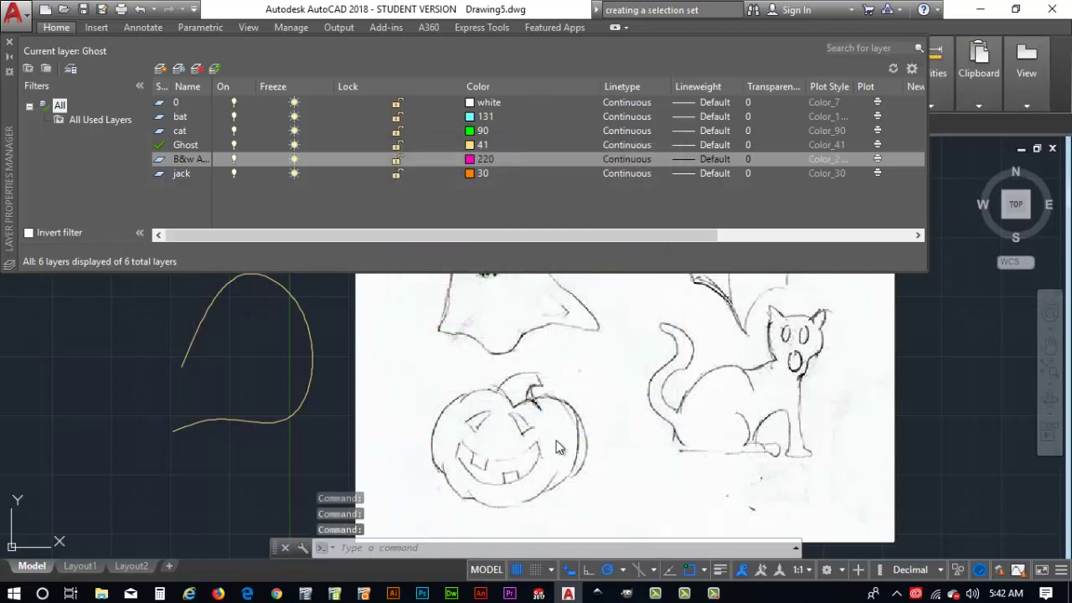
Switch to the jack-o-lanterns folder in File Explorer, copy halloween-art-002.jpg, and return to AutoCAD
scroll(559, 448, "down", 4)
scroll(661, 371, "up", 2)
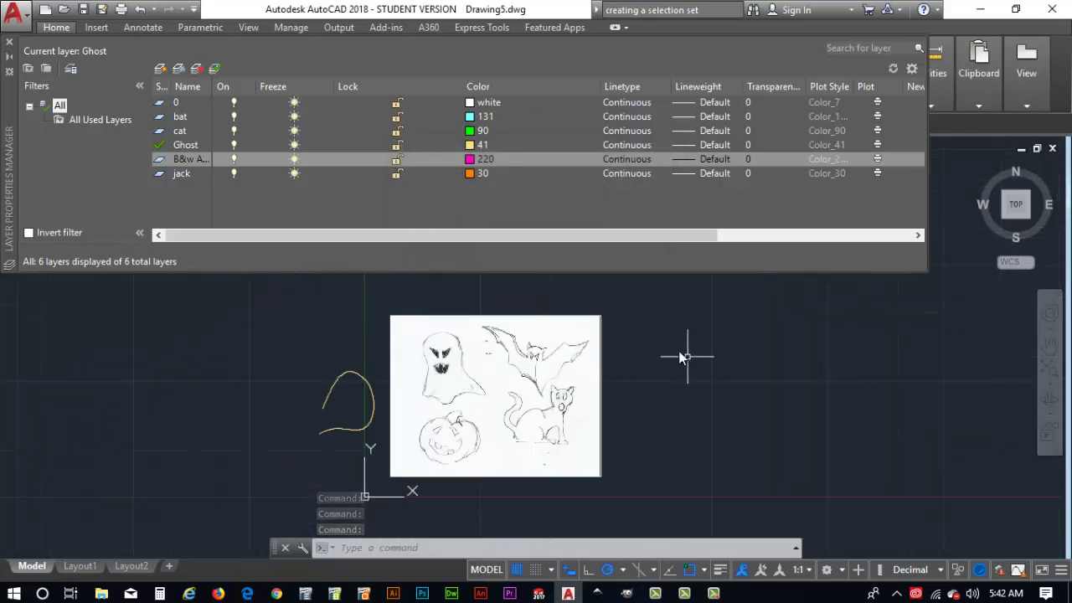
mouse_move(101, 594)
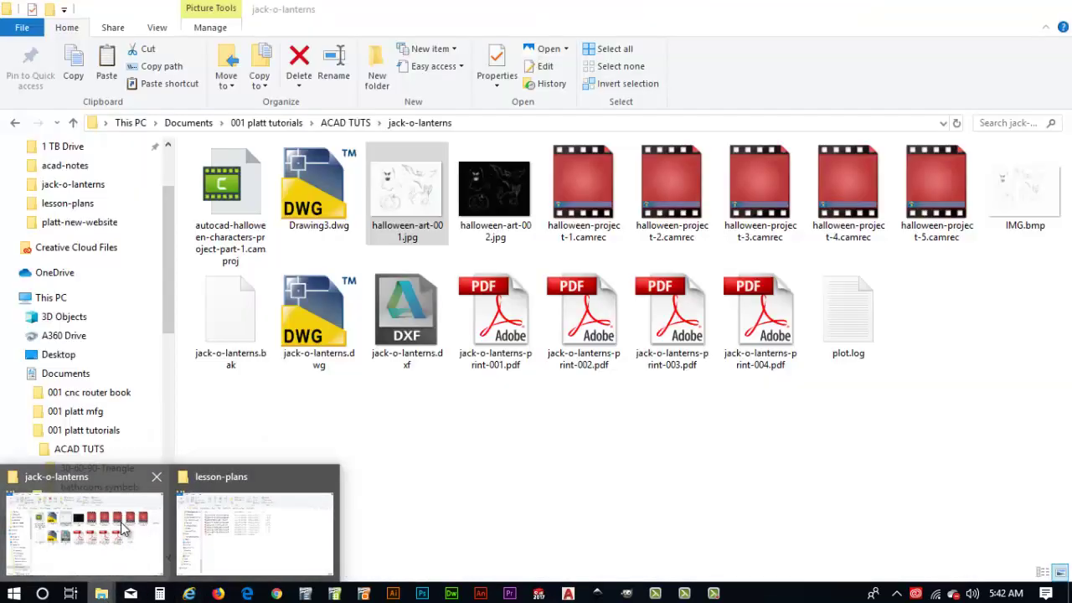
left_click(121, 526)
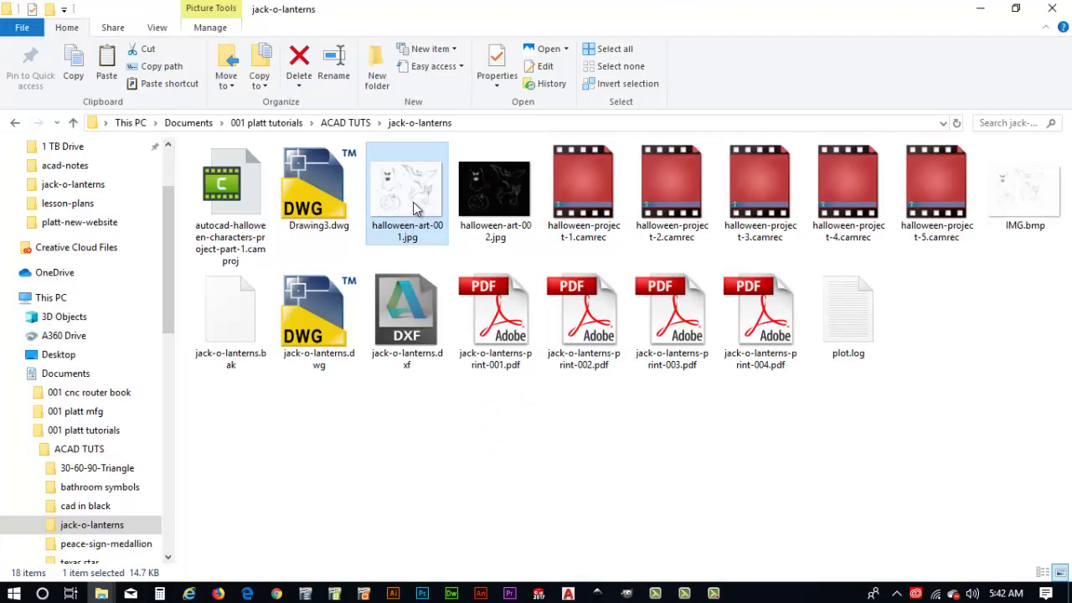
left_click(500, 210)
right_click(500, 209)
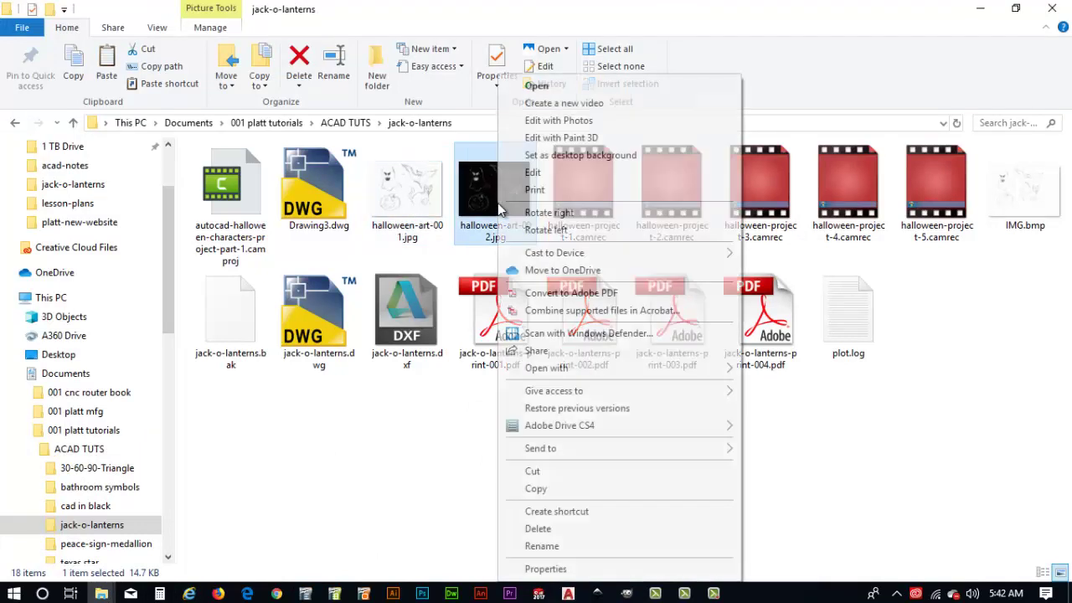
left_click(562, 494)
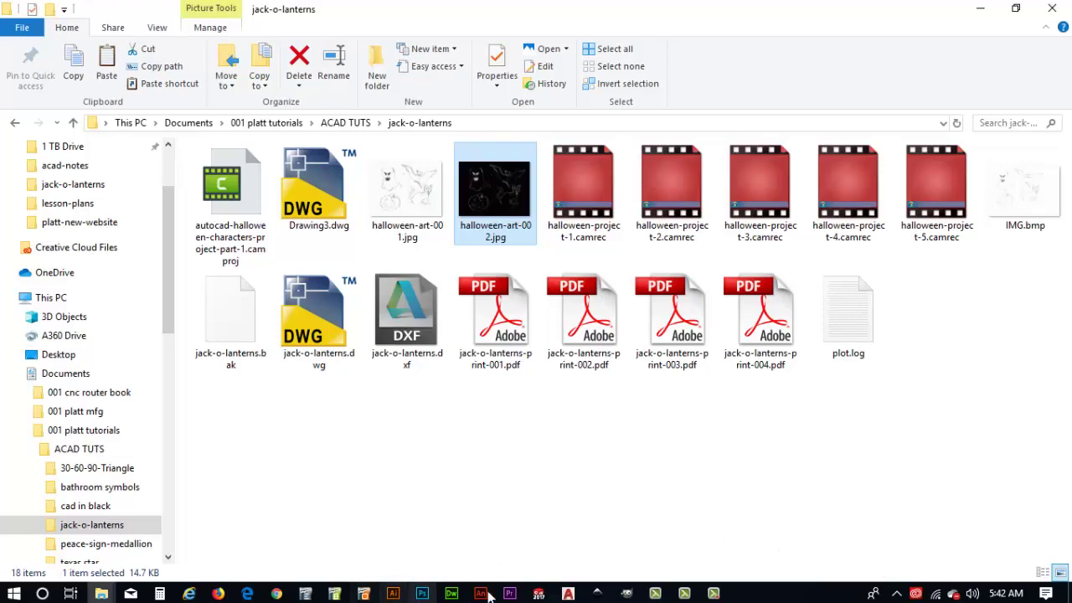
left_click(568, 593)
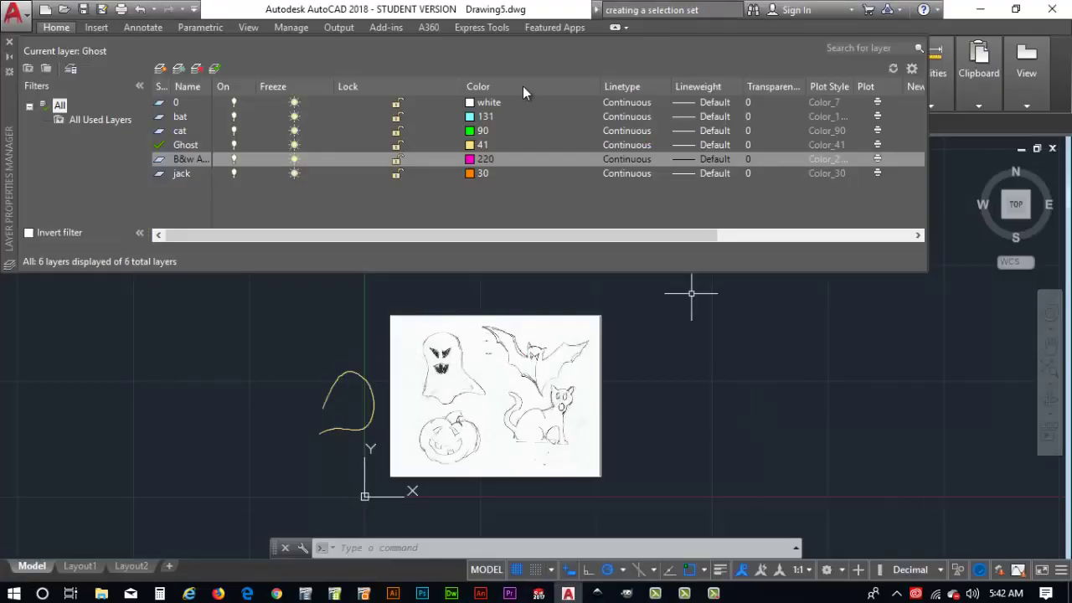
Make the B&w ART layer current and paste the inverted image just right of the original sketches, unrotated and scaled to match their size
double_click(188, 161)
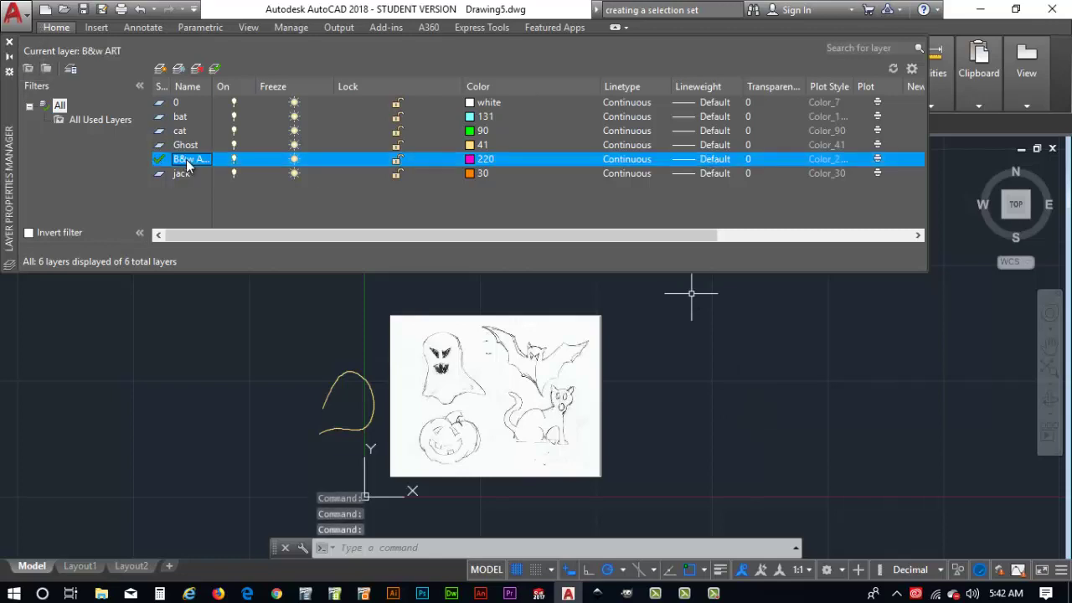
left_click(10, 43)
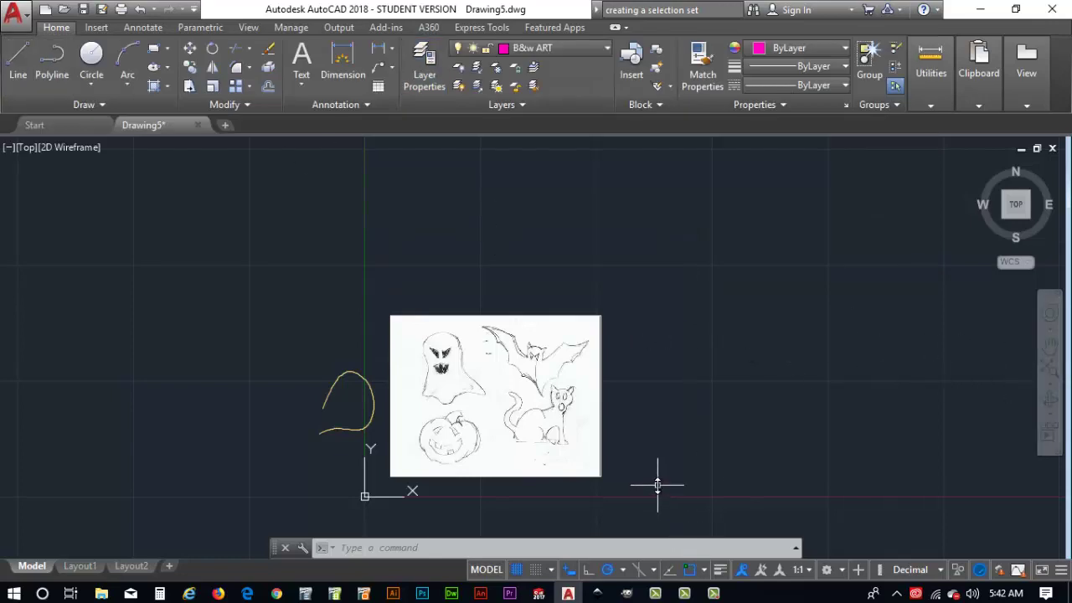
key("ctrl+v")
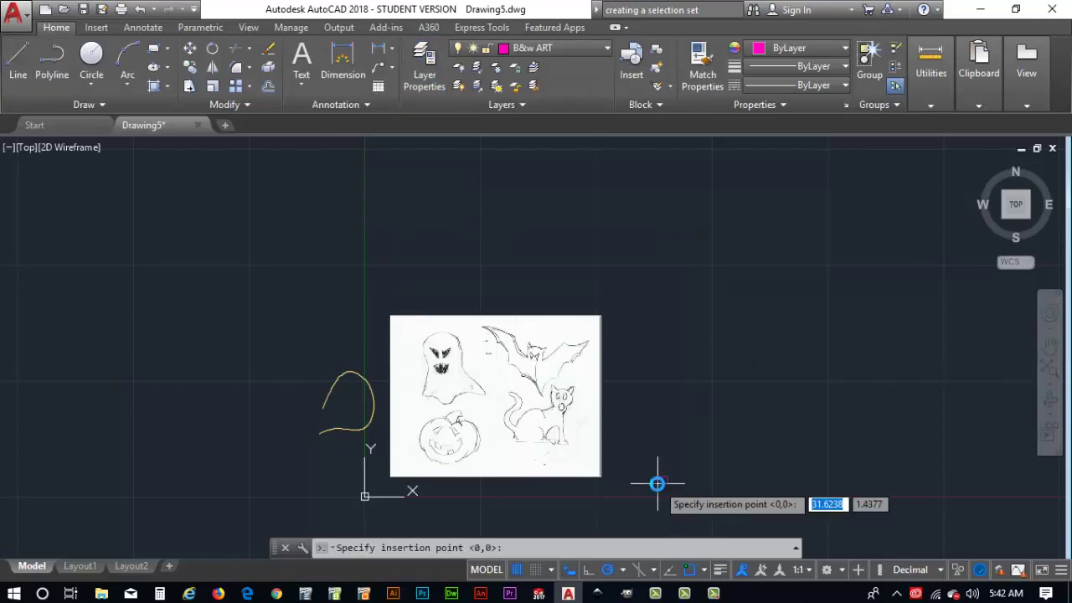
left_click(612, 477)
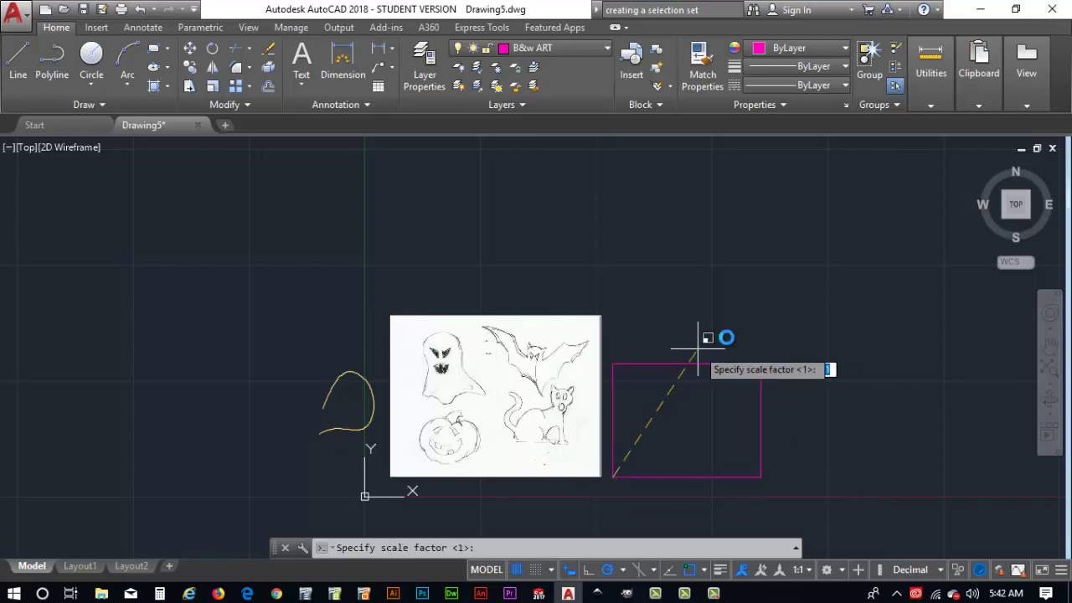
left_click(746, 312)
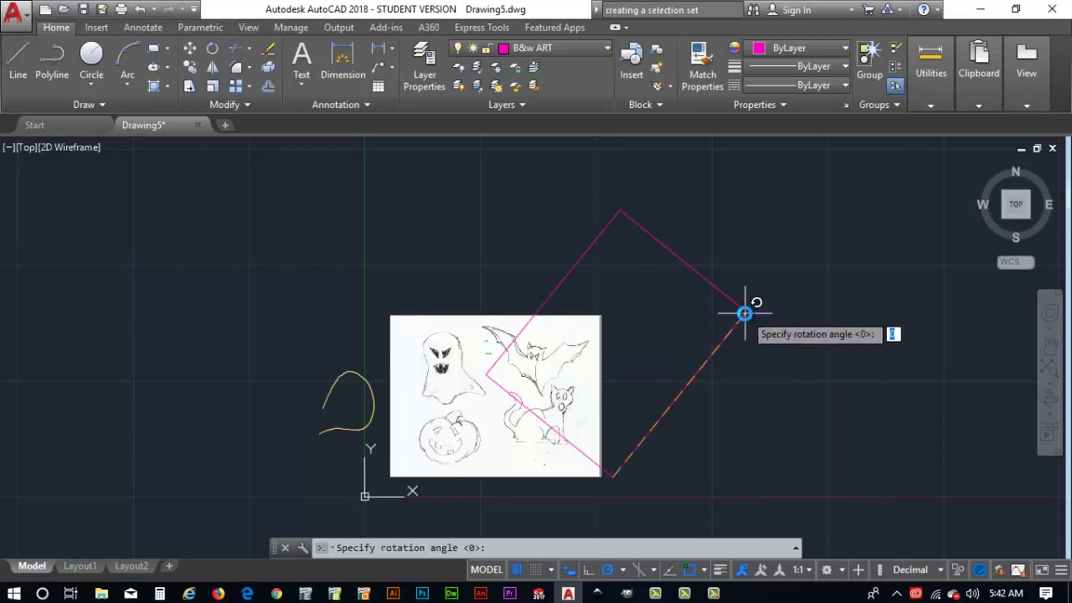
left_click(757, 476)
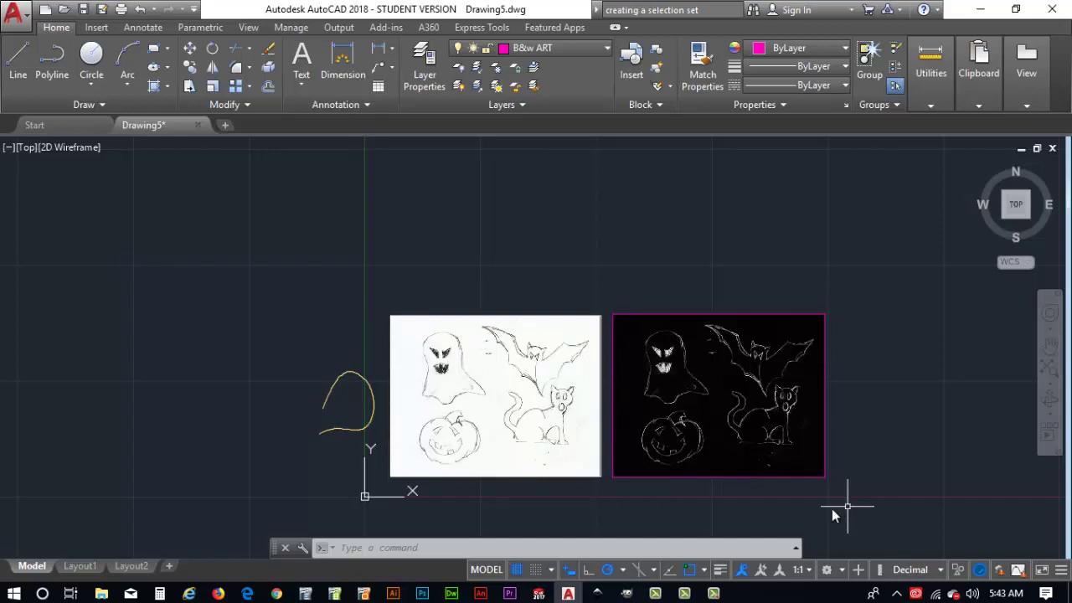
Make the Ghost layer current in the layer properties
scroll(816, 438, "up", 6)
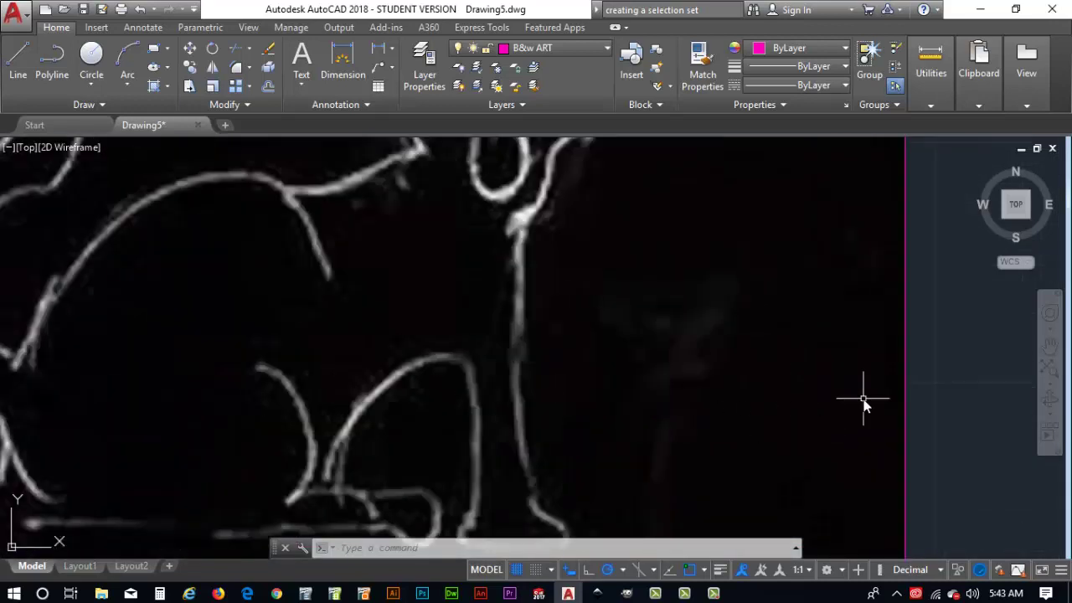
scroll(970, 392, "down", 4)
mouse_move(357, 308)
left_mouse_down()
mouse_move(397, 324)
mouse_move(577, 471)
left_mouse_up()
left_click_drag(496, 364, 534, 434)
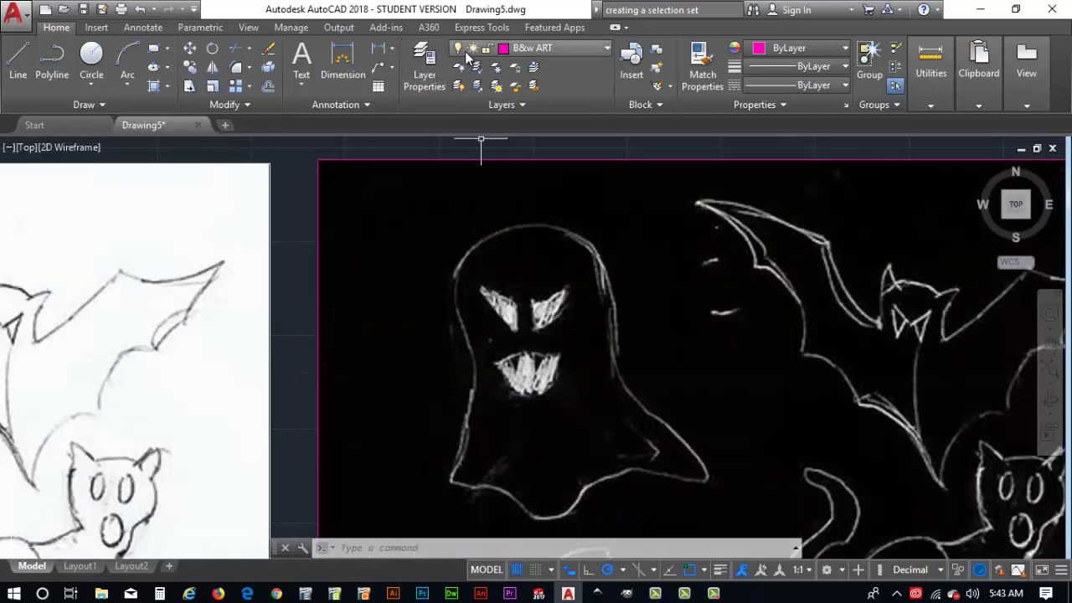
left_click(428, 62)
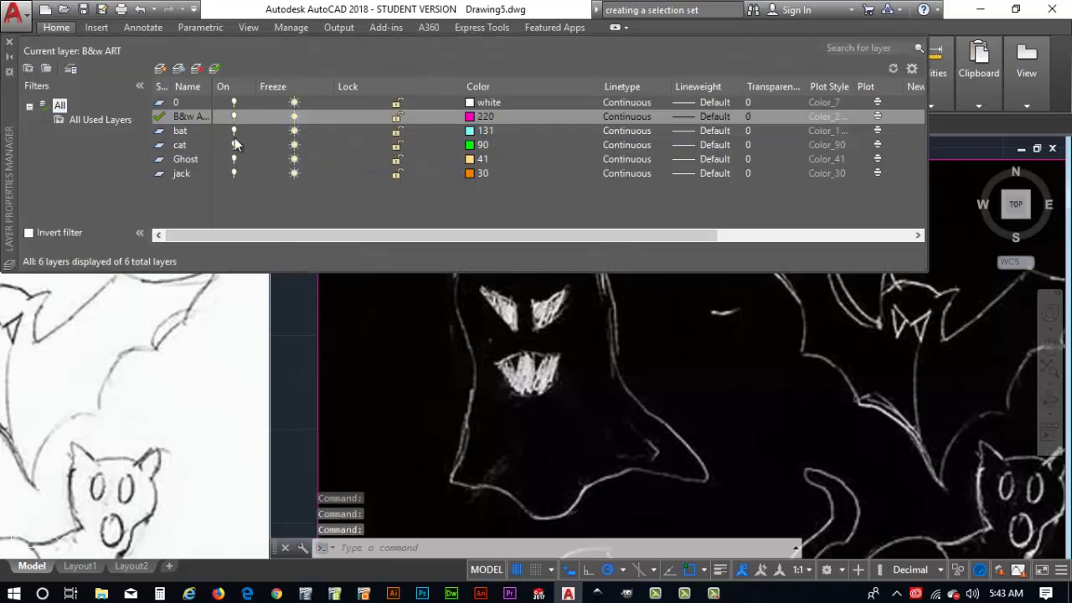
left_click(185, 162)
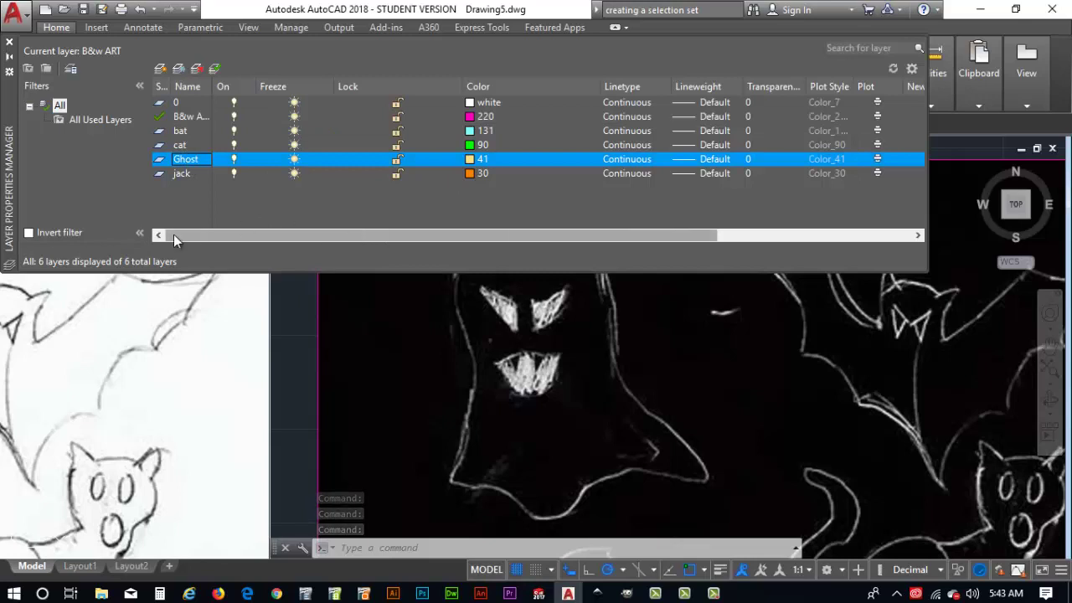
double_click(161, 161)
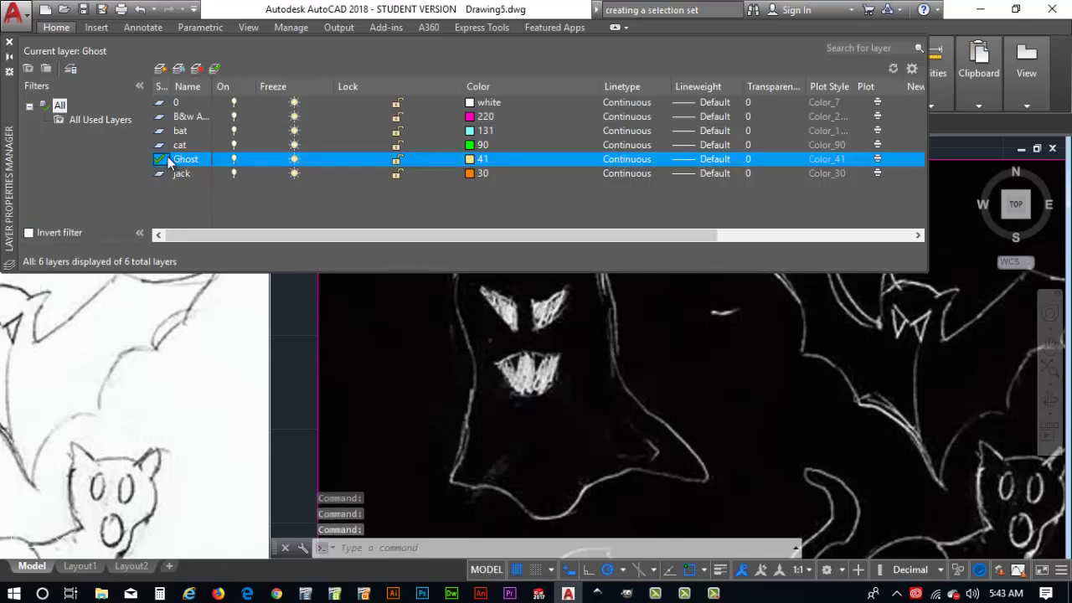
left_click(10, 43)
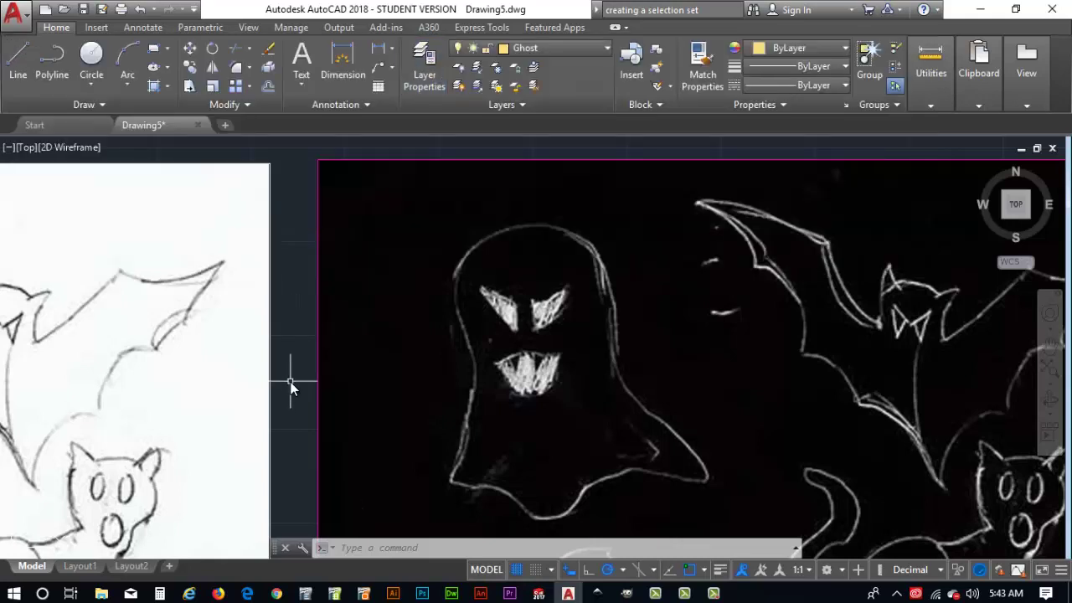
Start a fit-point spline at the inverted ghost's lower-left corner and trace up the left edge of its body to eye level
type("SPL")
key("Return")
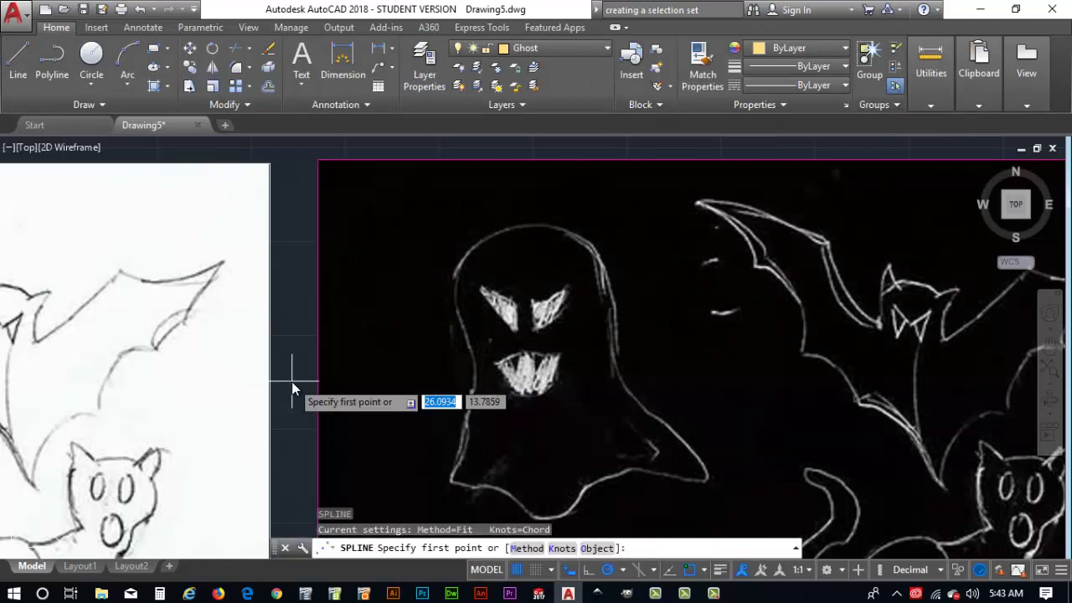
scroll(480, 498, "up", 4)
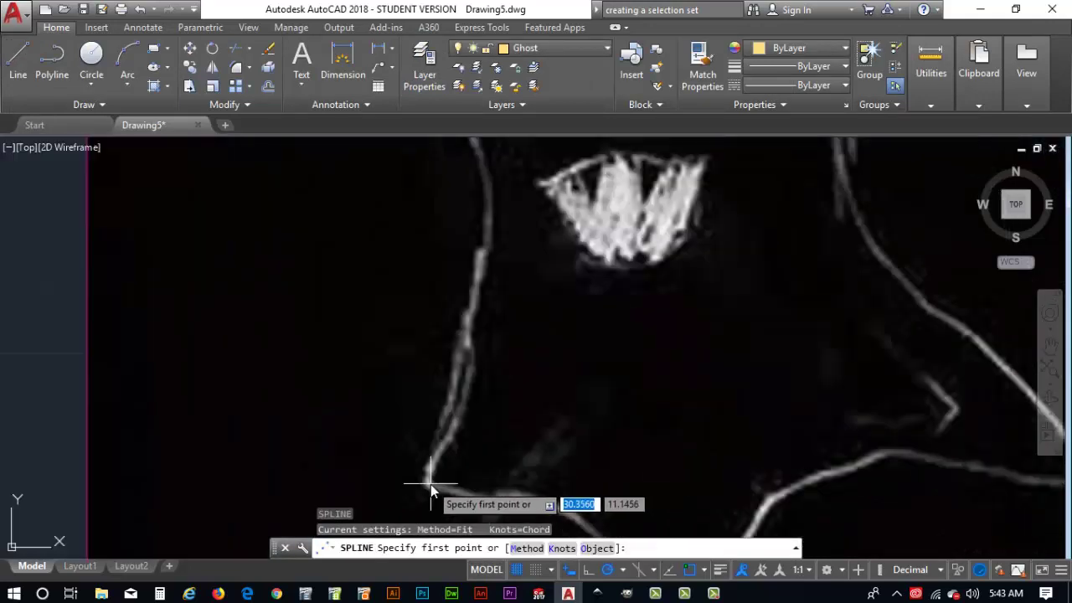
left_click(427, 484)
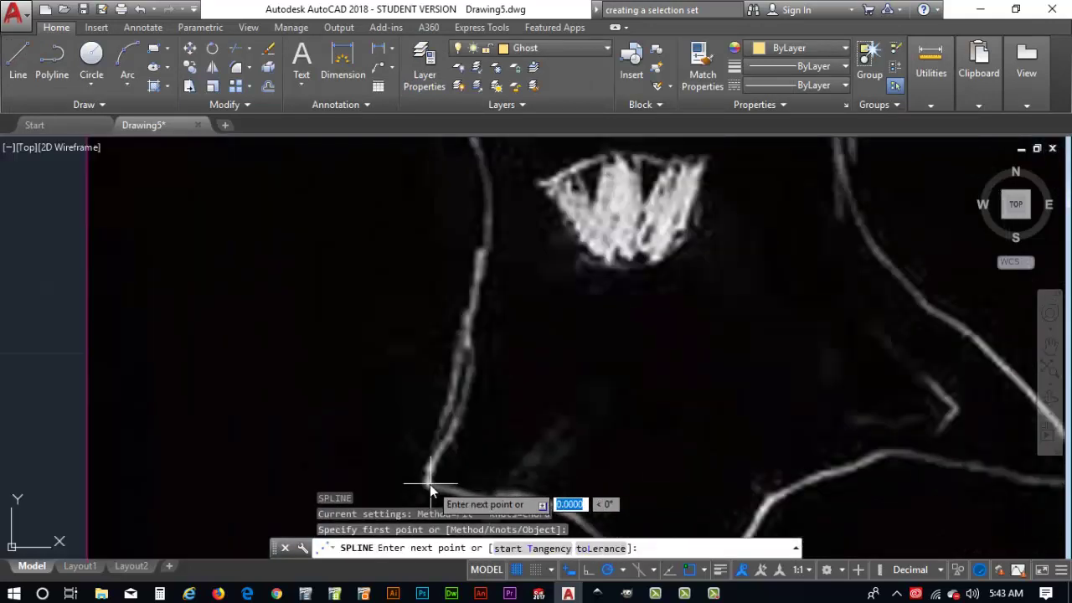
left_click(481, 282)
scroll(464, 365, "down", 6)
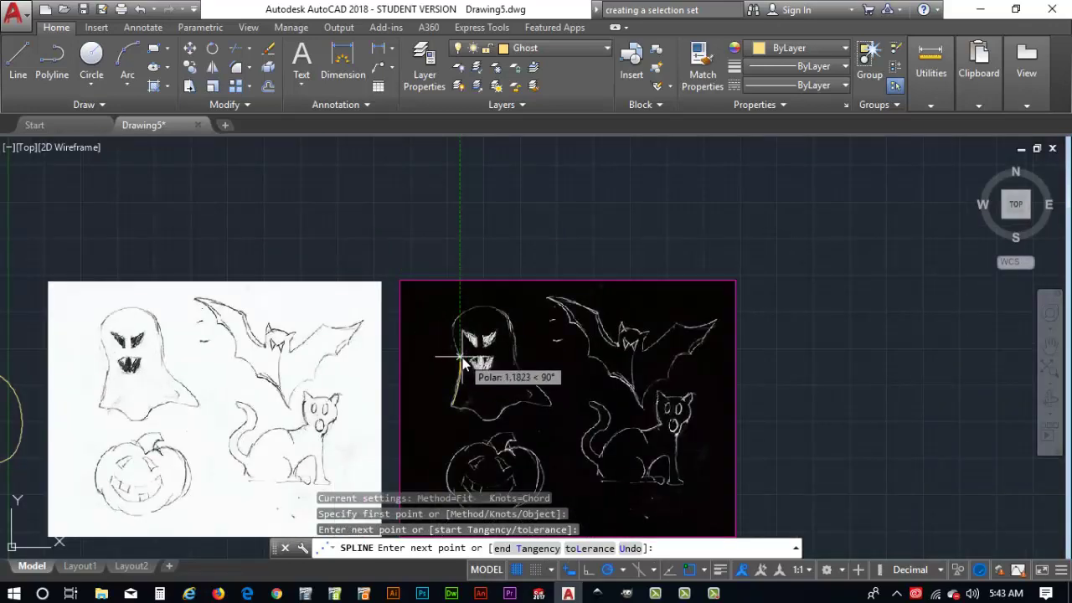
scroll(464, 364, "up", 6)
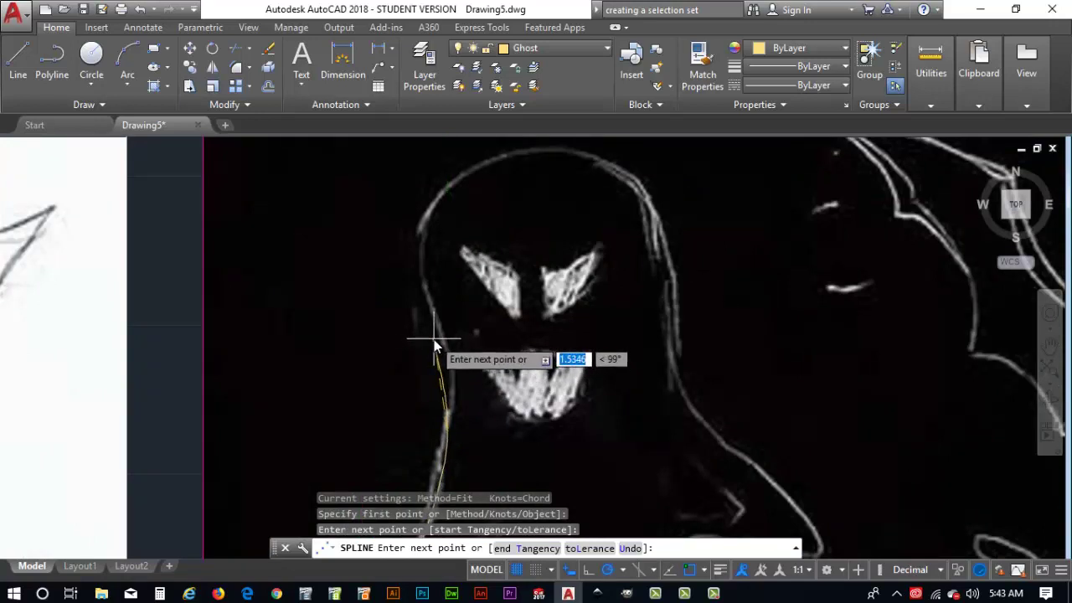
scroll(436, 344, "up", 3)
left_click(453, 335)
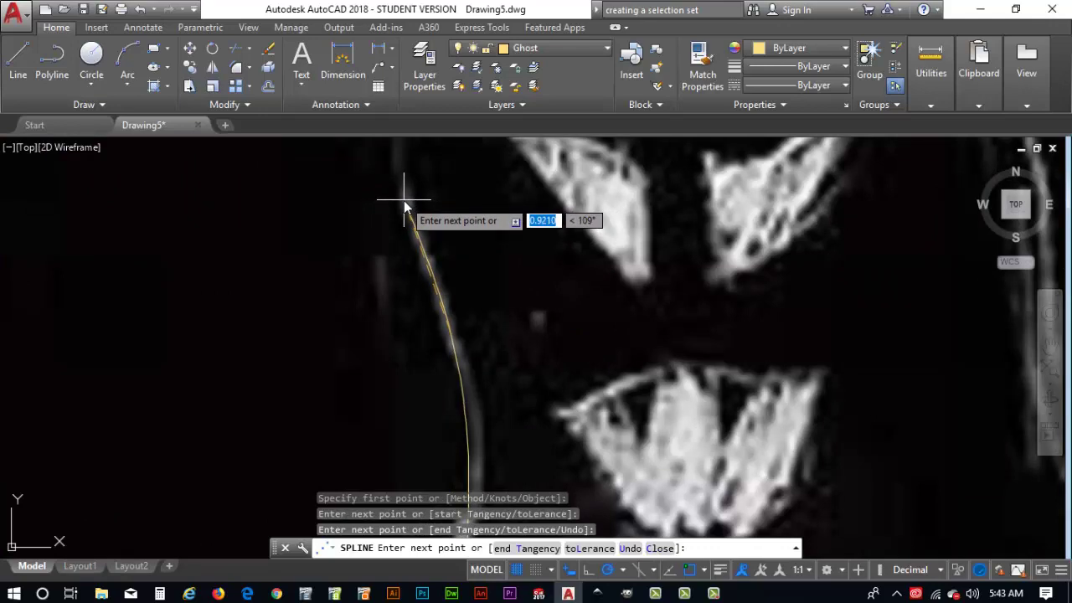
left_click(399, 210)
Continue the spline over the ghost's head and down its right side, ending it slightly past the lower-right tip
scroll(394, 209, "down", 5)
scroll(395, 209, "up", 5)
scroll(394, 209, "down", 1)
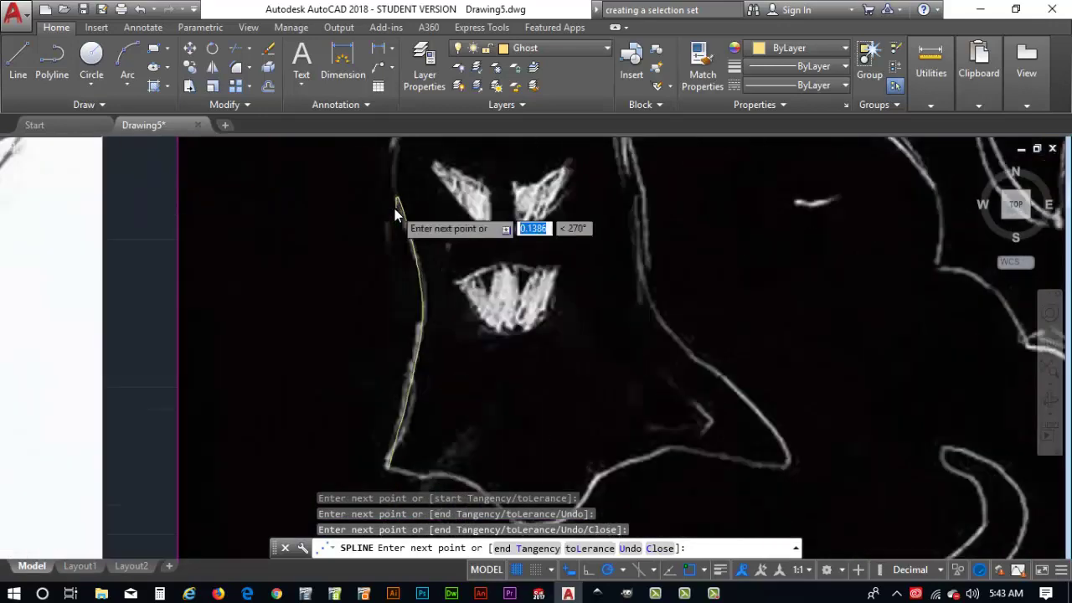
scroll(402, 206, "up", 4)
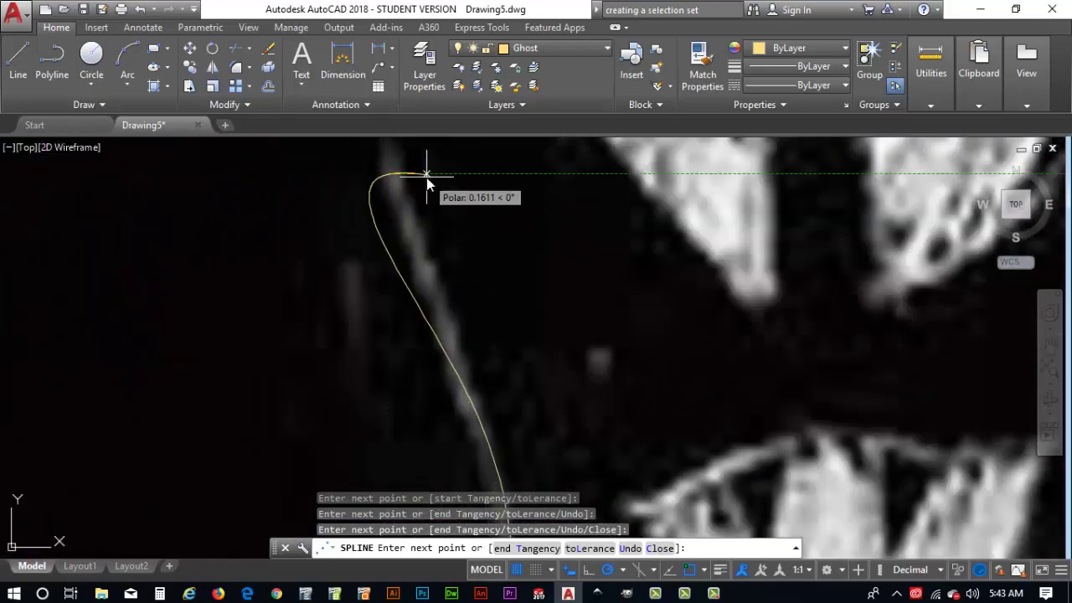
middle_click(426, 178)
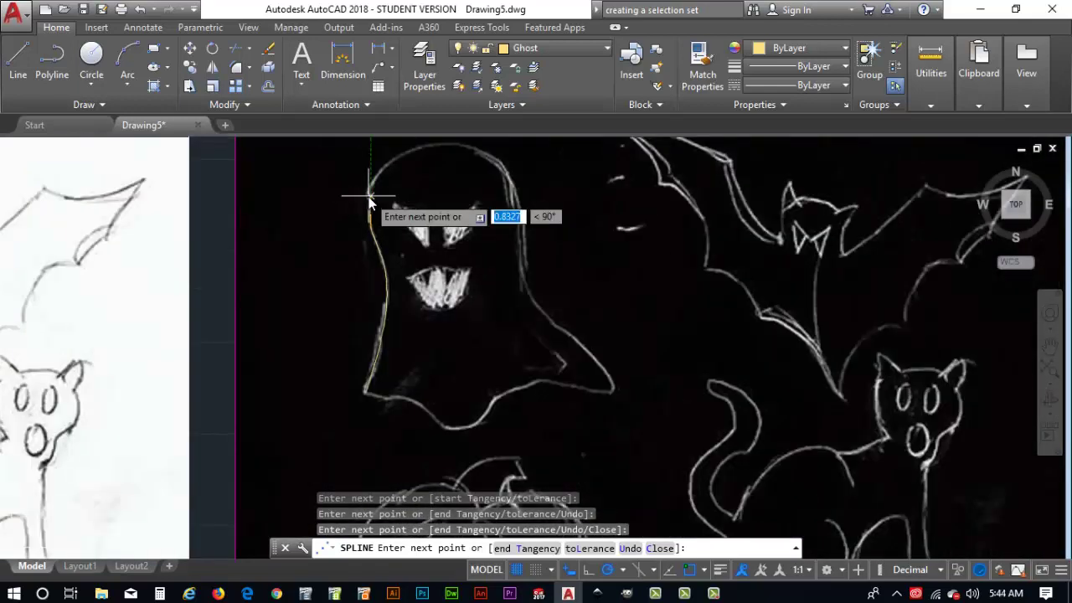
left_click(423, 146)
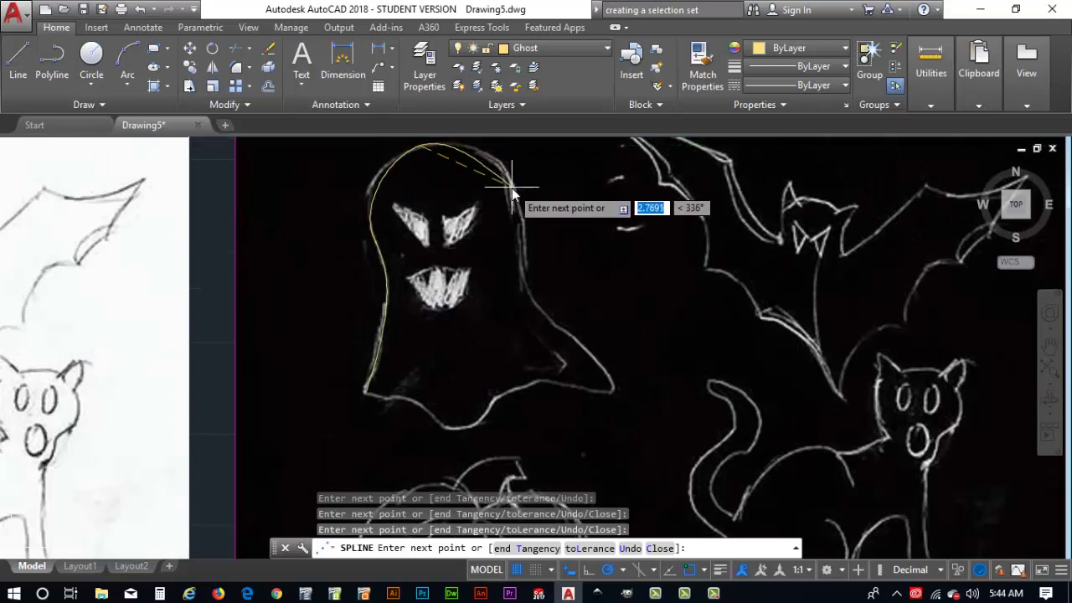
left_click(512, 187)
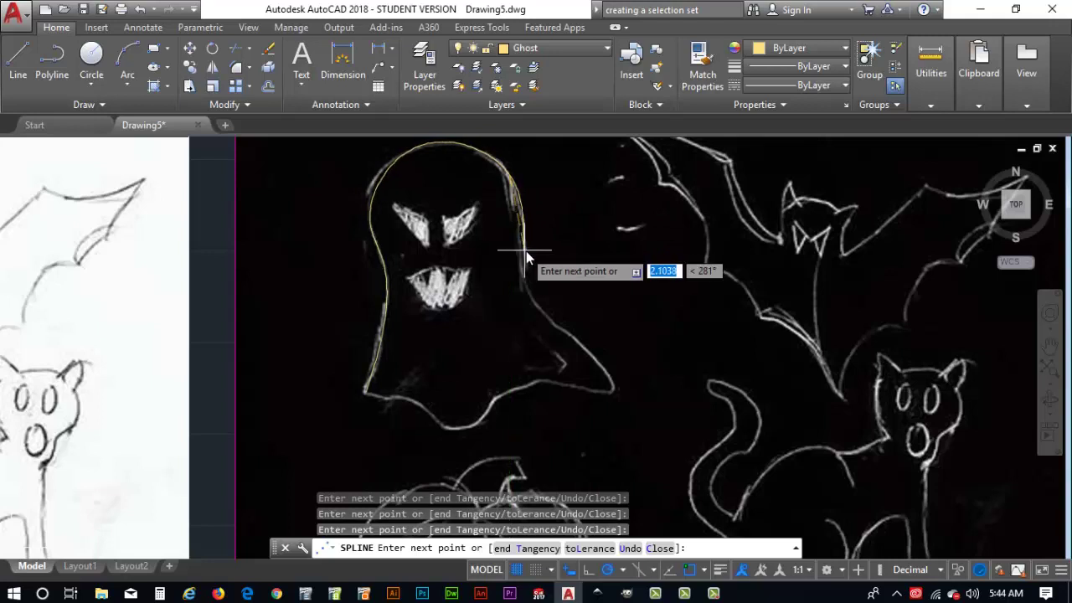
left_click(549, 316)
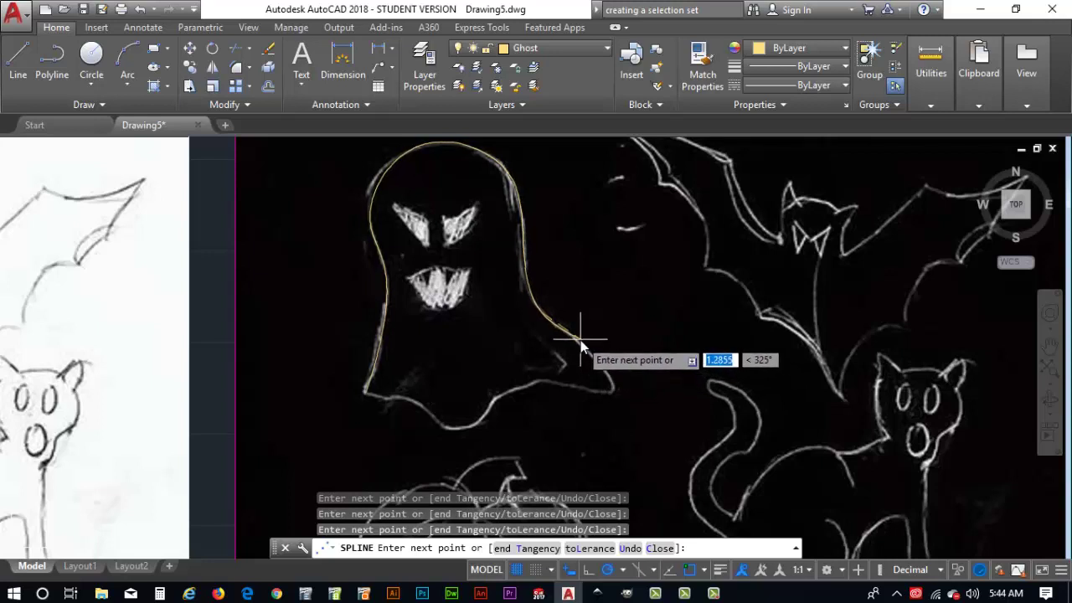
left_click(581, 340)
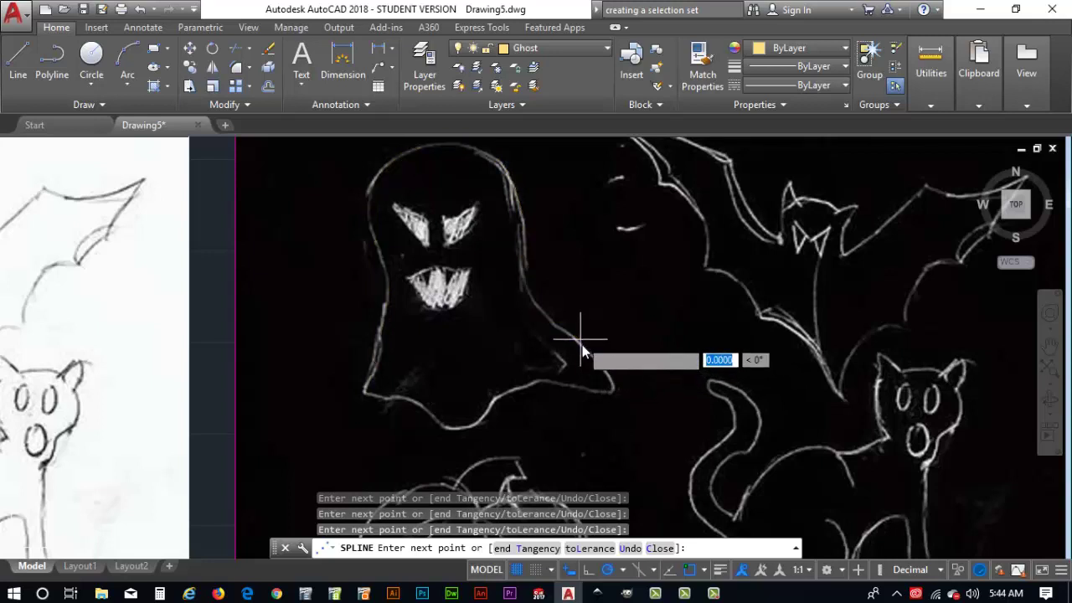
left_click(625, 412)
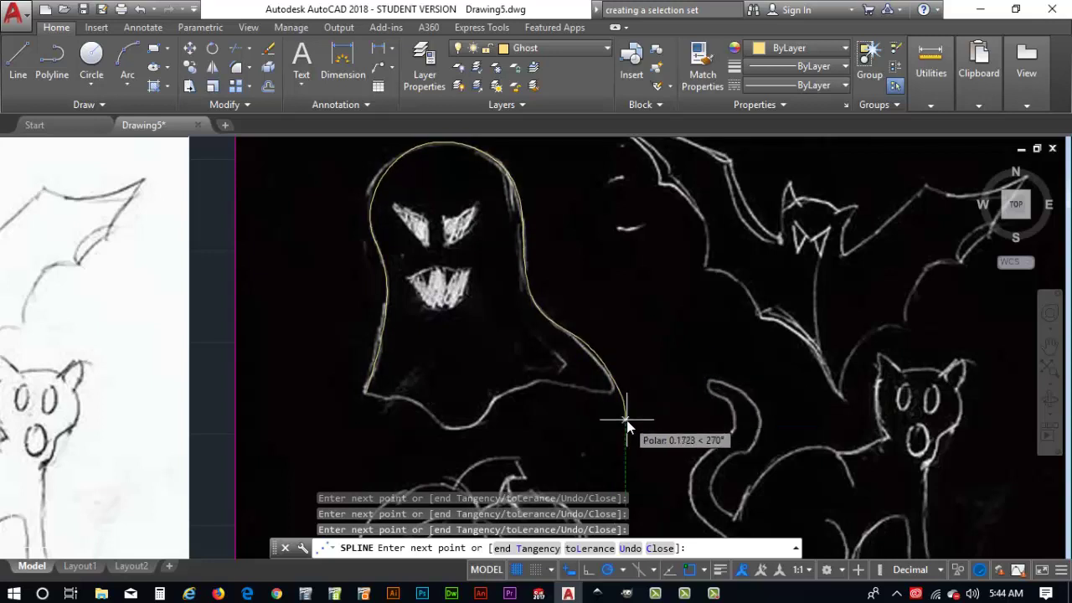
key("Return")
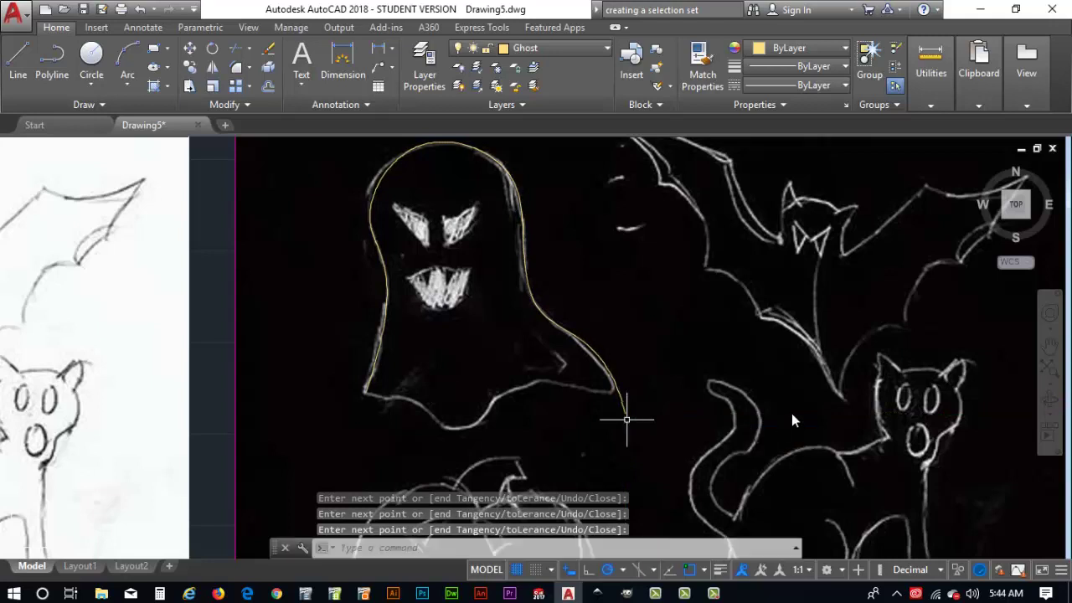